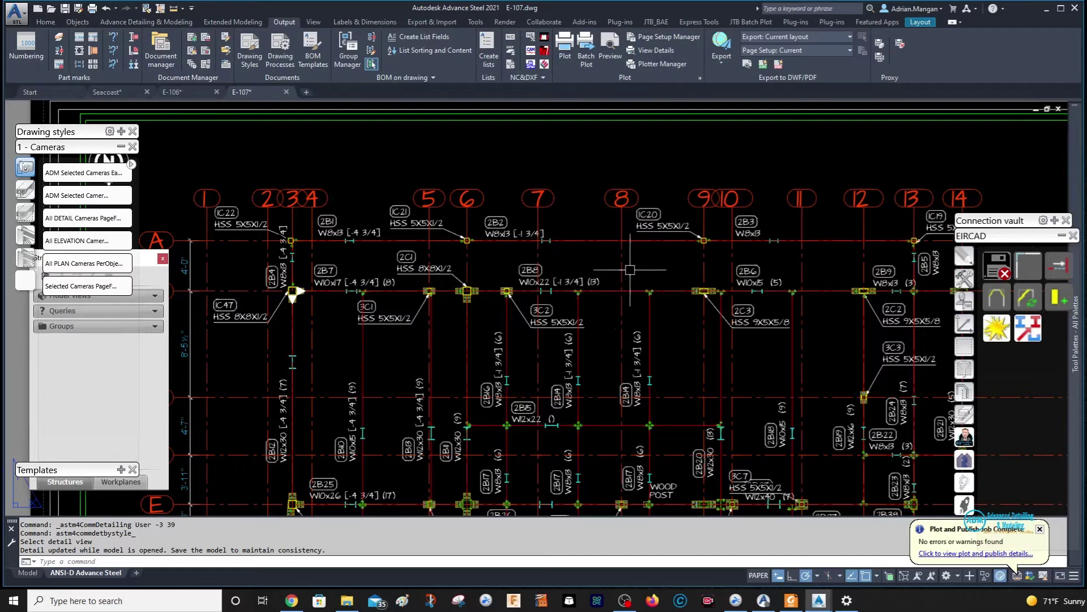
Step: Move the 3C7 HSS 5X5X1/2 column label upward, clear of the overlapping 2B27 W12x40 beam label
scroll(622, 252, "up", 2)
scroll(694, 334, "up", 5)
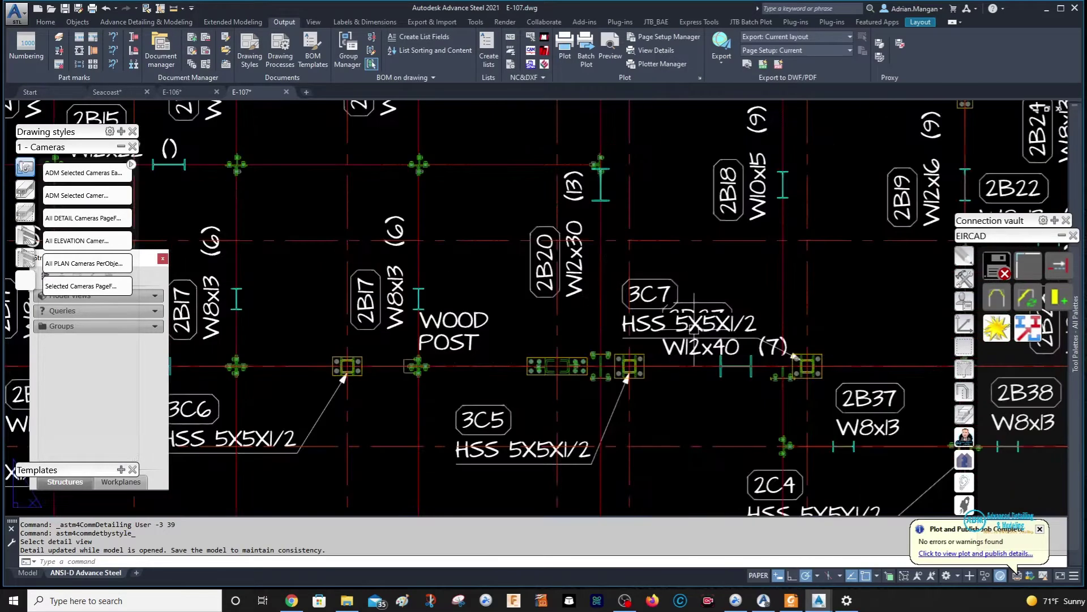
left_click(696, 340)
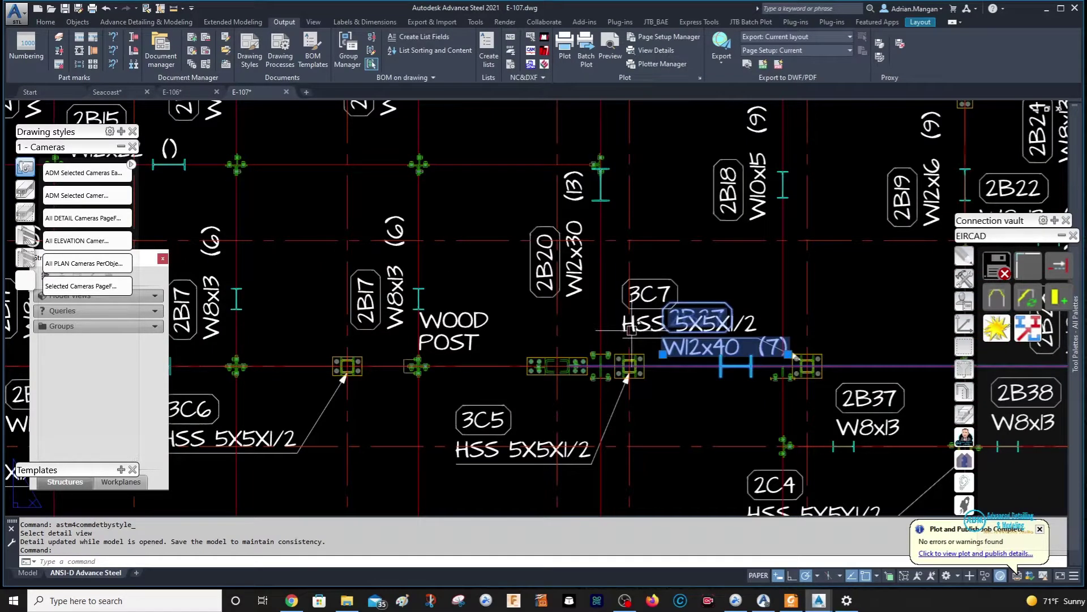
key("Escape")
left_click(646, 327)
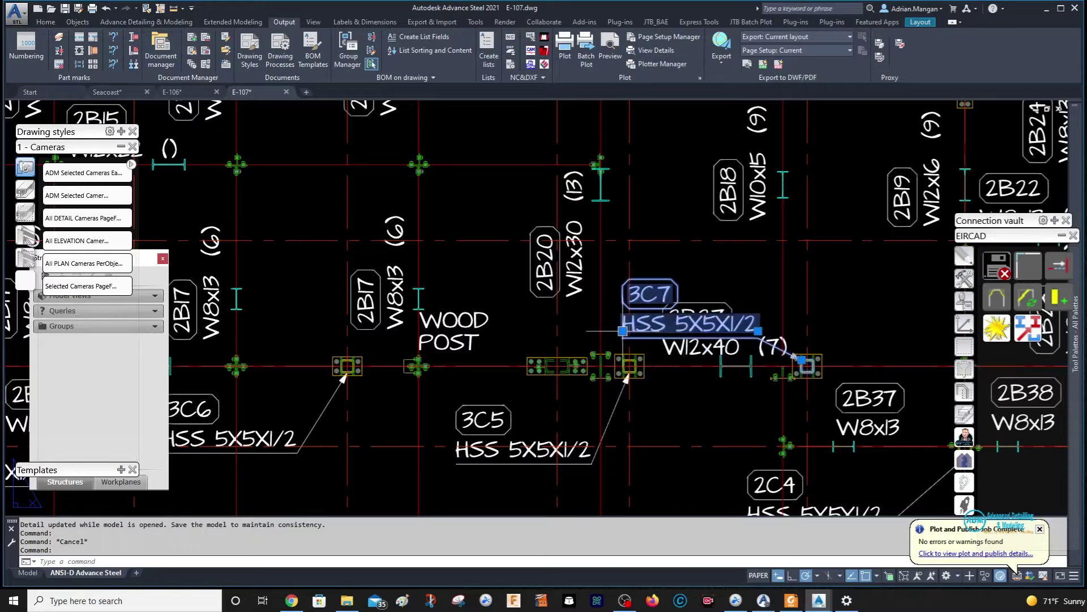
scroll(623, 330, "down", 5)
left_click(605, 342)
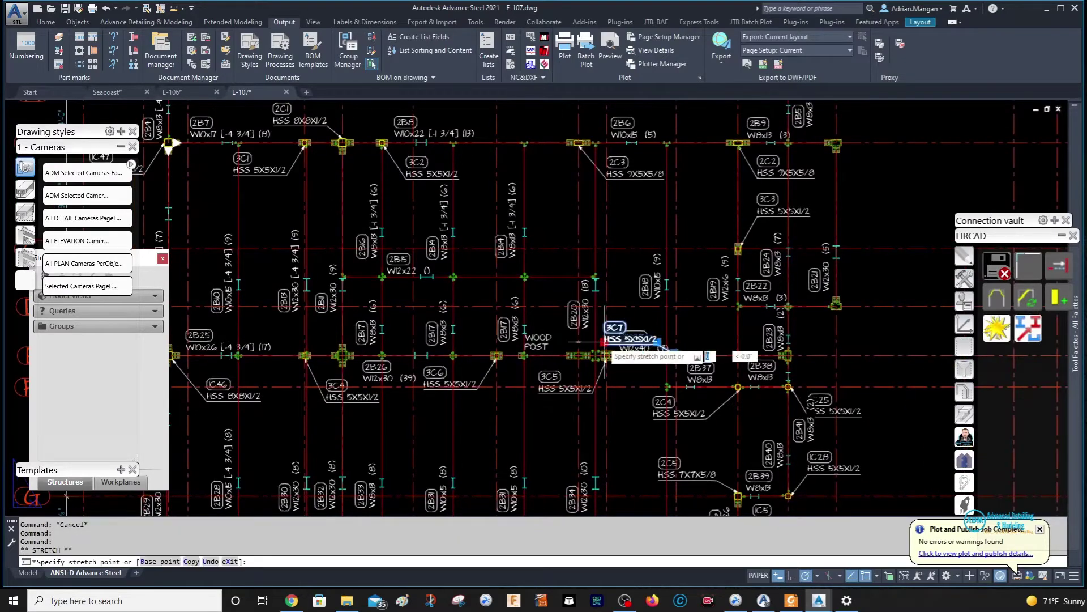
scroll(622, 397, "up", 4)
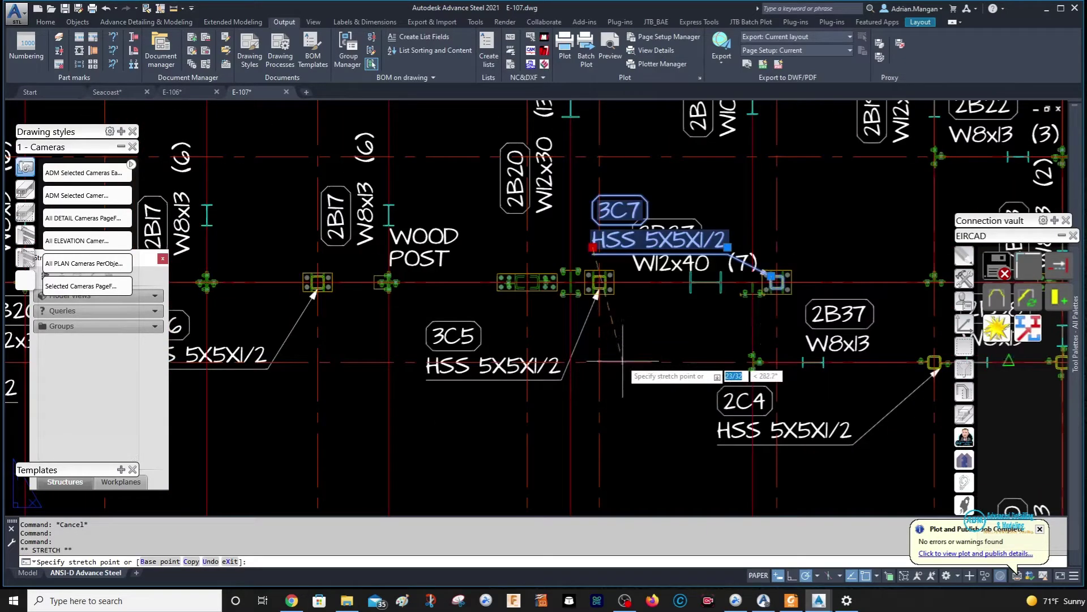
left_click(609, 201)
Step: Shift the 2B27 W12x40 beam label slightly to the left, beneath the 3C7 column label
scroll(623, 258, "up", 3)
key("Escape")
left_click(654, 248)
left_click(662, 250)
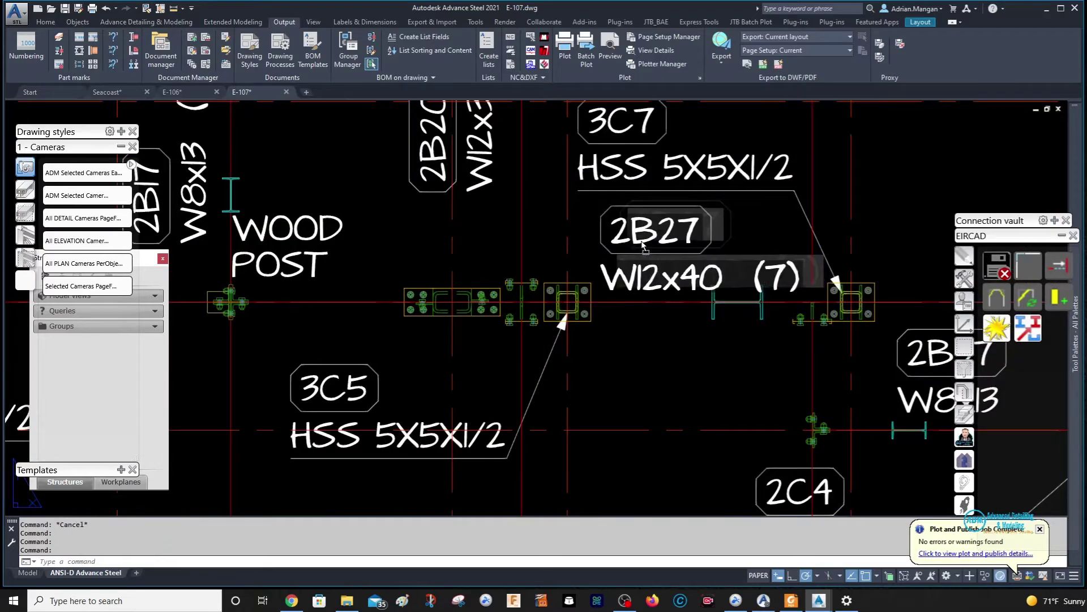
left_click(630, 261)
scroll(631, 260, "down", 6)
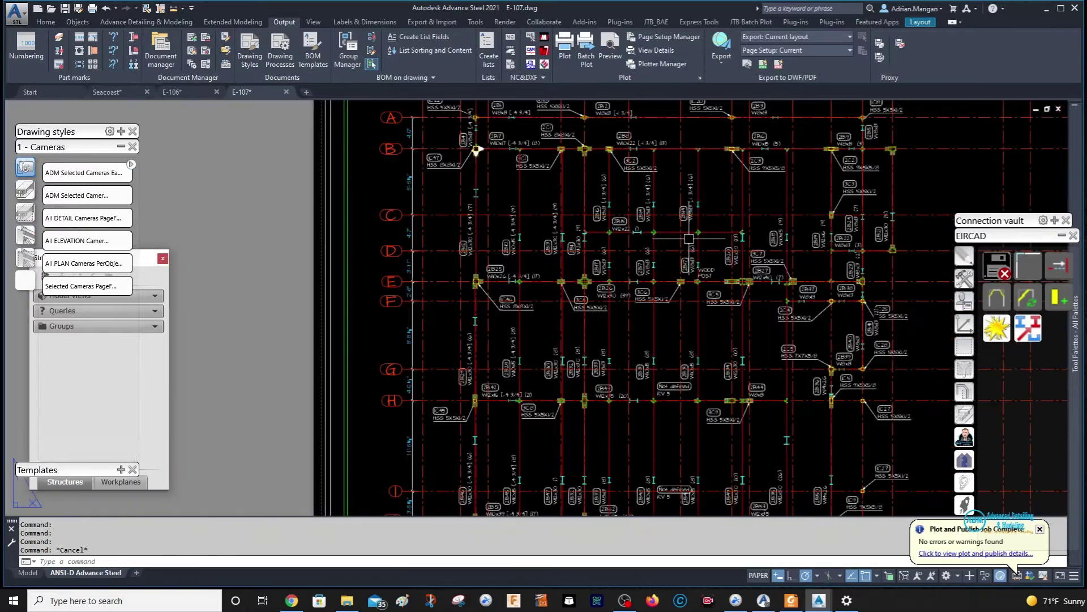
key("Escape")
Step: Look over the remaining beam and column labels on the framing plan for overlaps
scroll(629, 220, "up", 2)
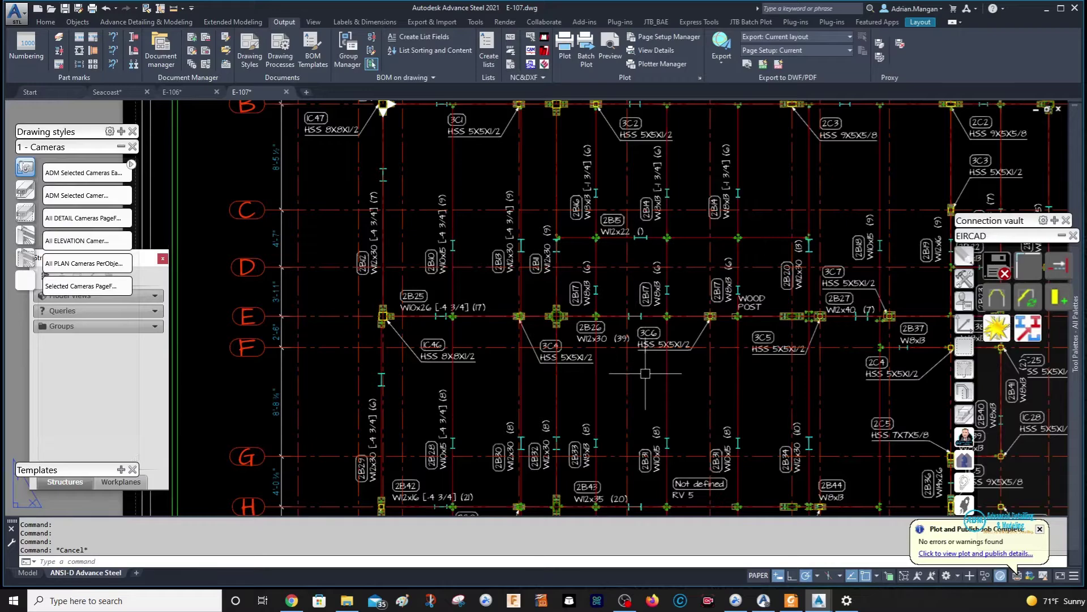
scroll(652, 256, "down", 2)
middle_click_drag(685, 336, 652, 240)
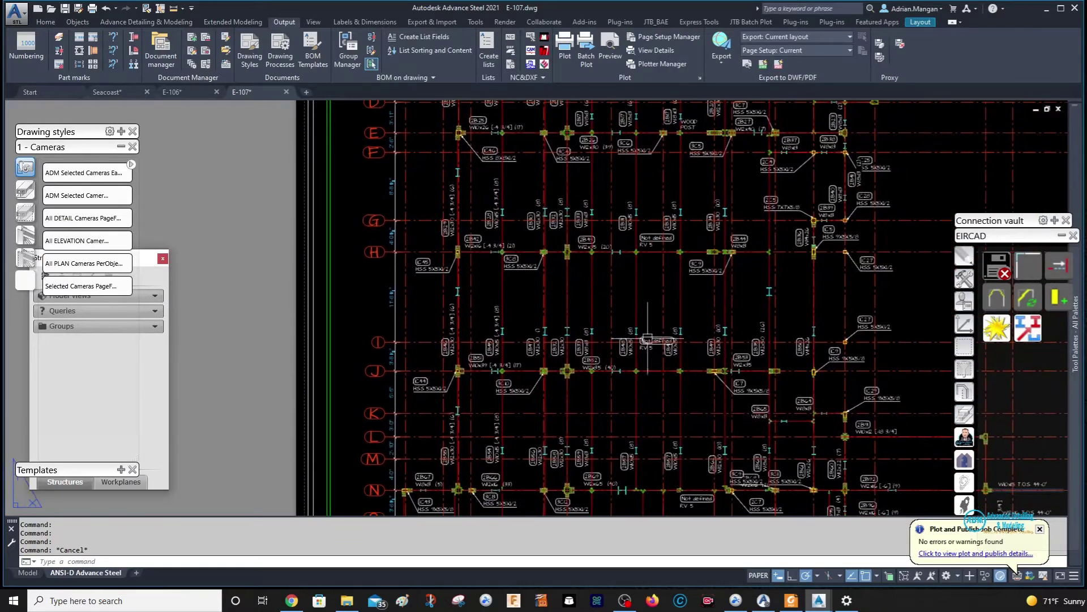
scroll(617, 246, "up", 4)
scroll(670, 227, "down", 6)
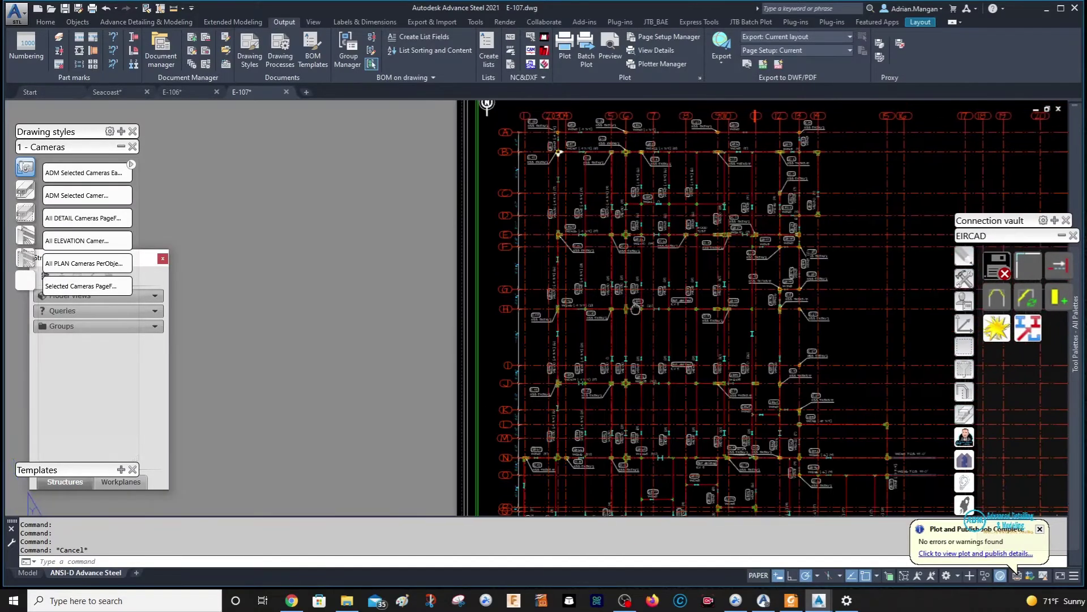
middle_click_drag(621, 264, 487, 262)
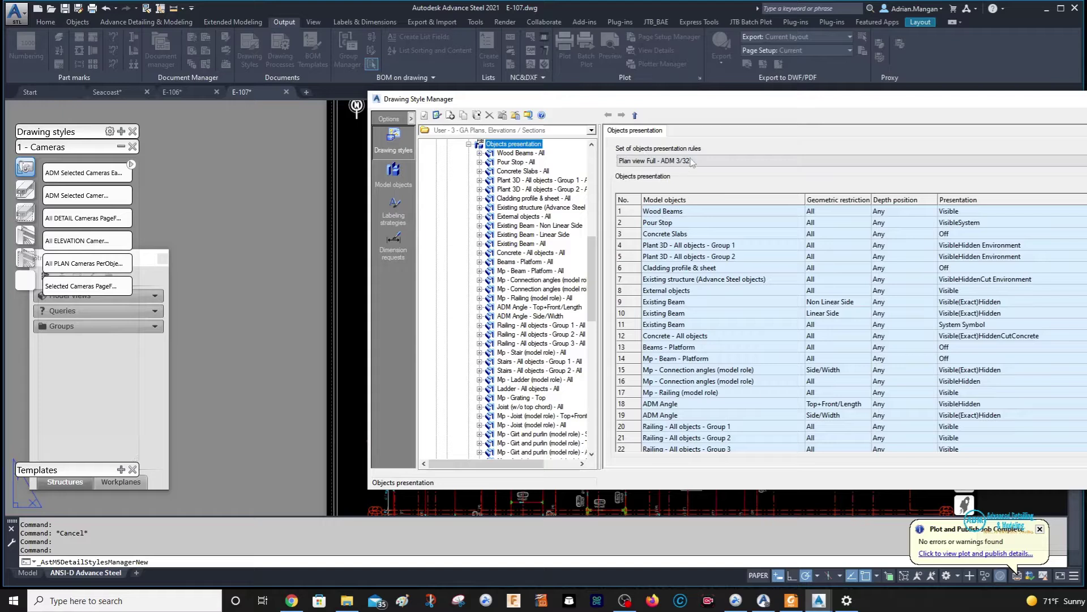
Step: Copy the objects presentation rule set of the 3 - Plan View - ADM 3/32 style as "Plan view Full - ADM 1/16"
scroll(492, 167, "up", 3)
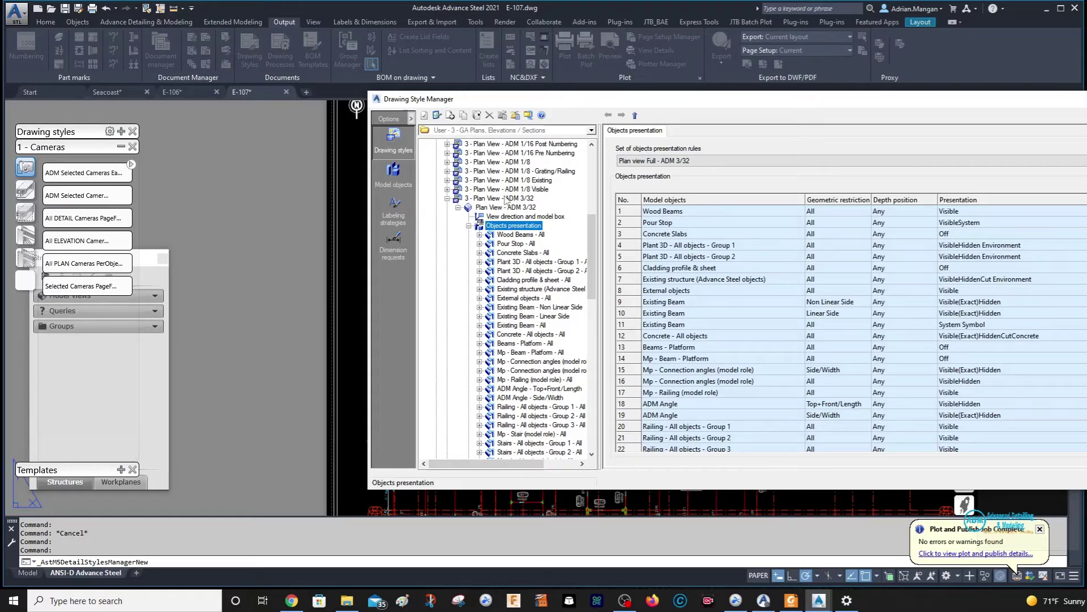
scroll(505, 200, "up", 2)
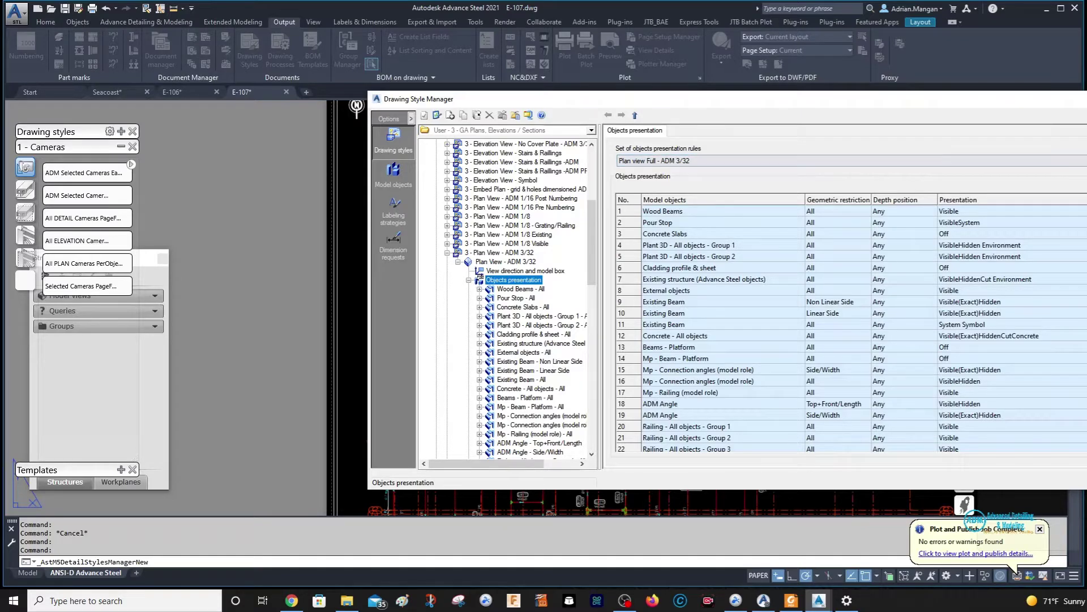
left_click(706, 291)
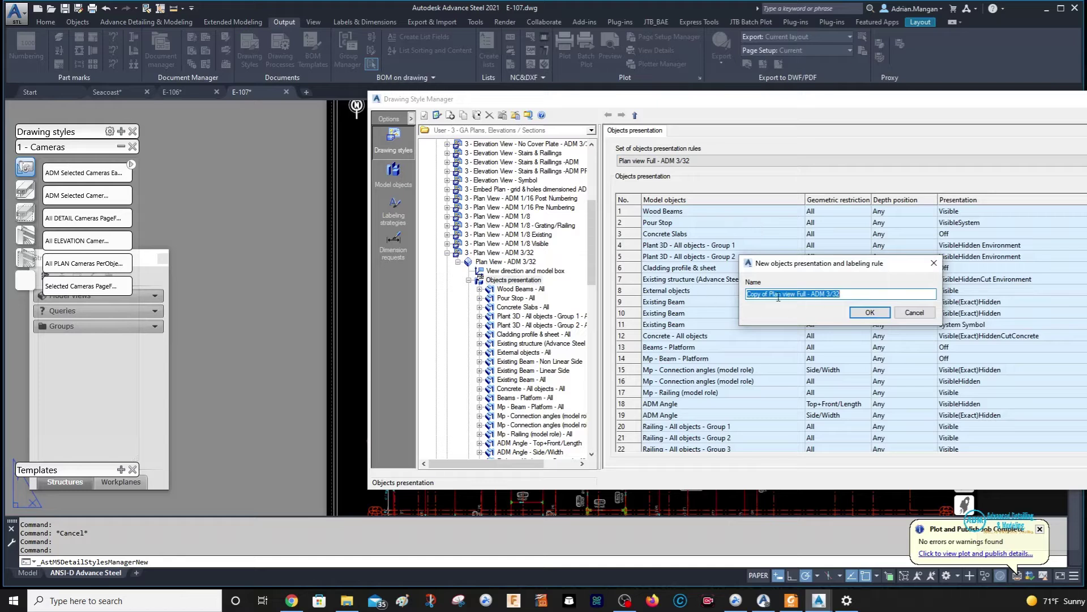
left_click_drag(769, 294, 718, 295)
key("BackSpace")
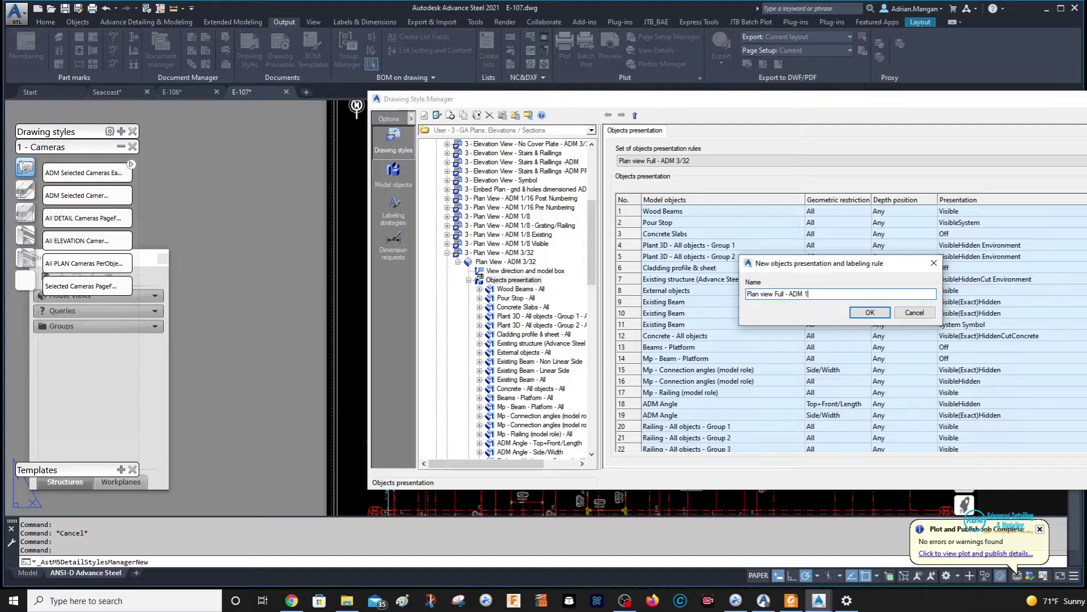
type("16")
left_click(864, 311)
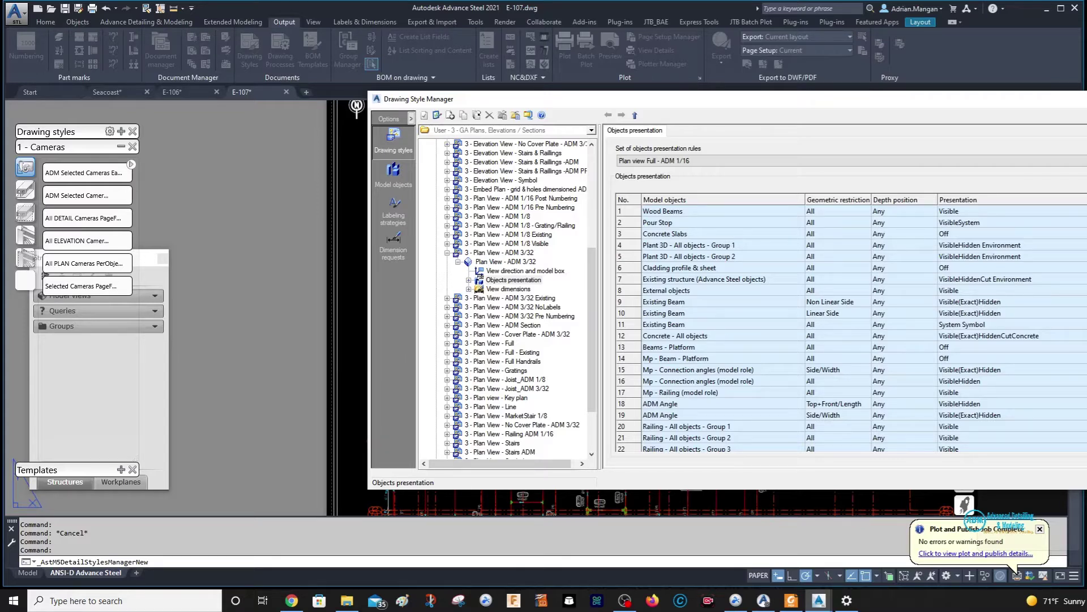
Step: Assign the Mark & Name Leader ADM 1/16 labeling strategy to the Mp - Column Side/Width rule and check its label tokens
scroll(850, 329, "down", 9)
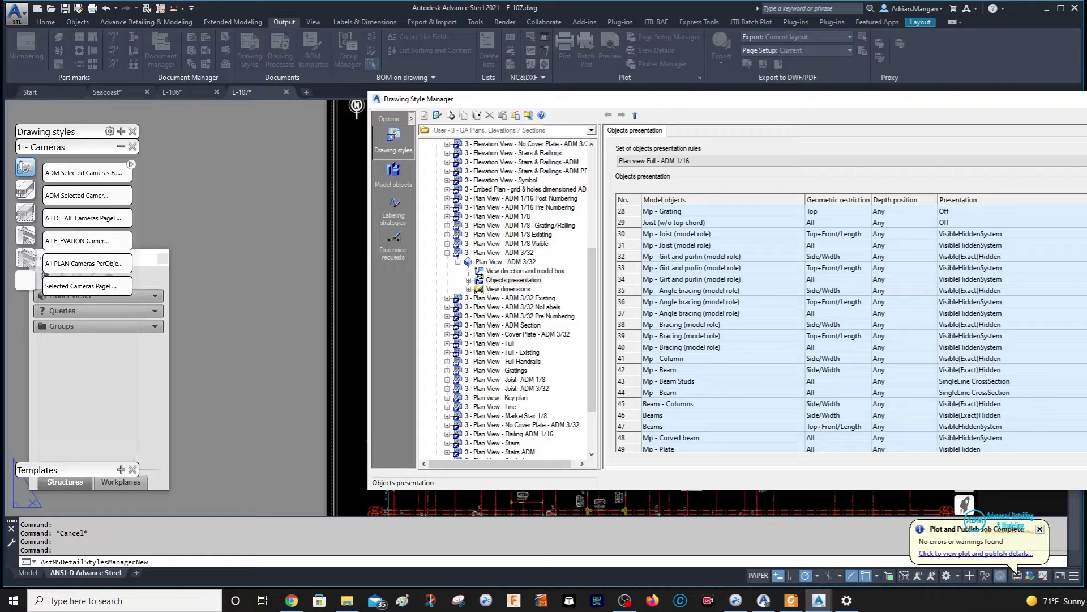
left_click(628, 358)
double_click(643, 360)
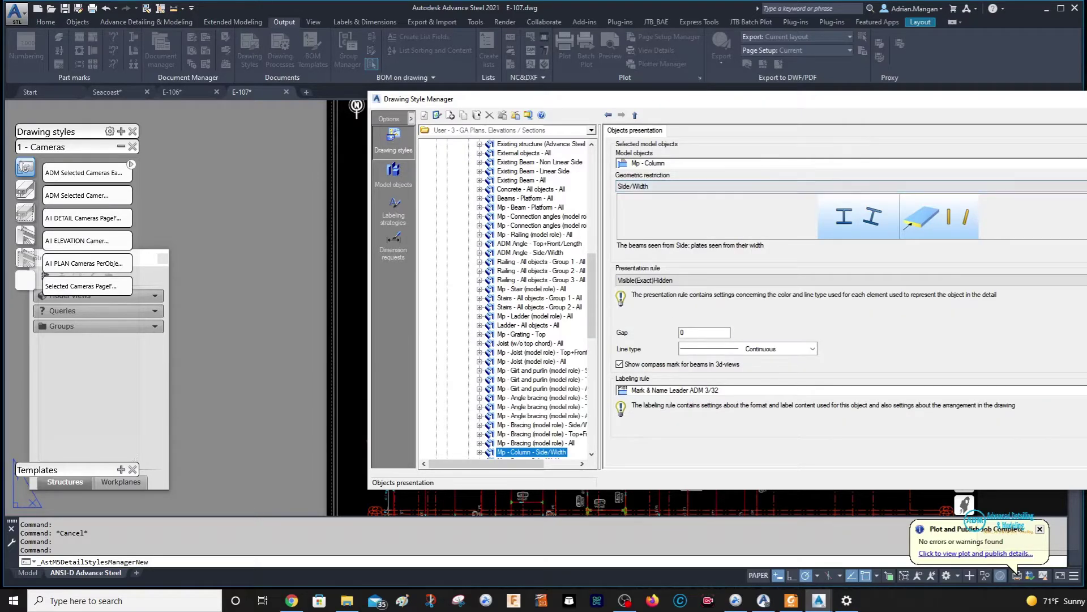
left_click(1085, 390)
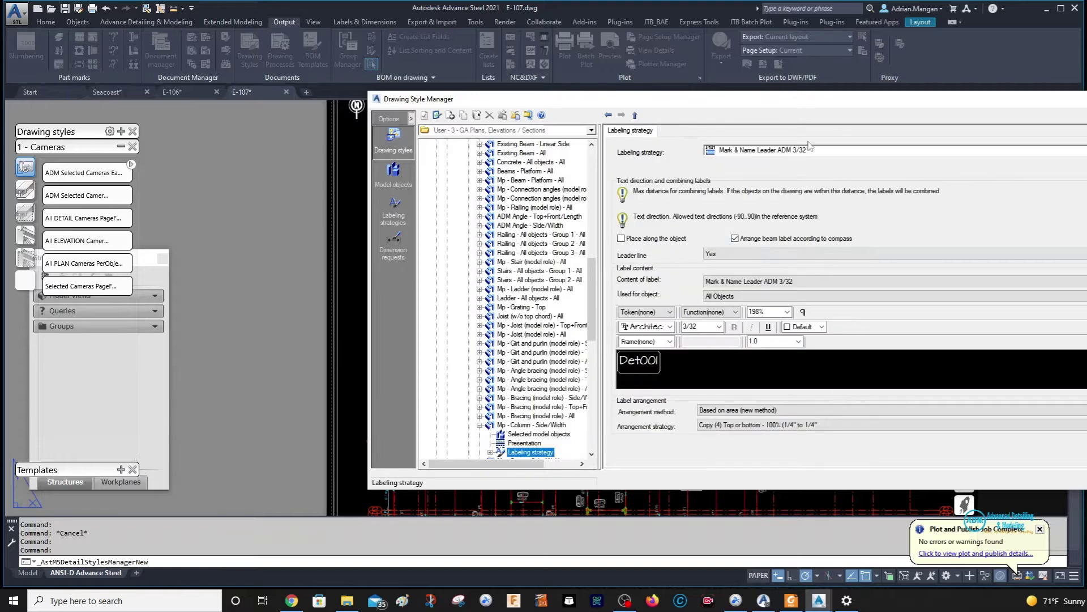
left_click(889, 150)
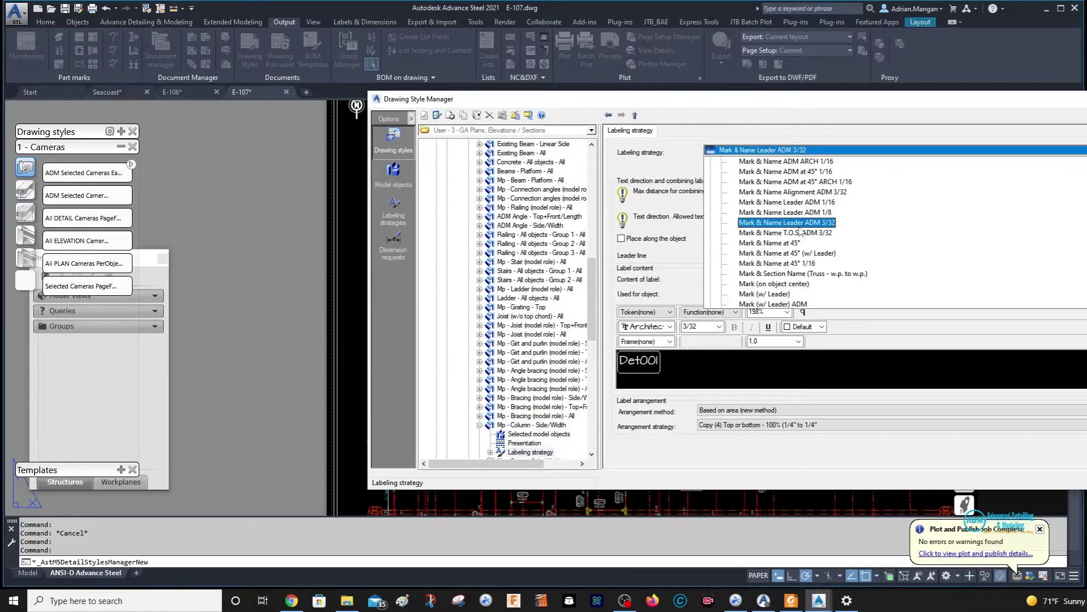
left_click(817, 203)
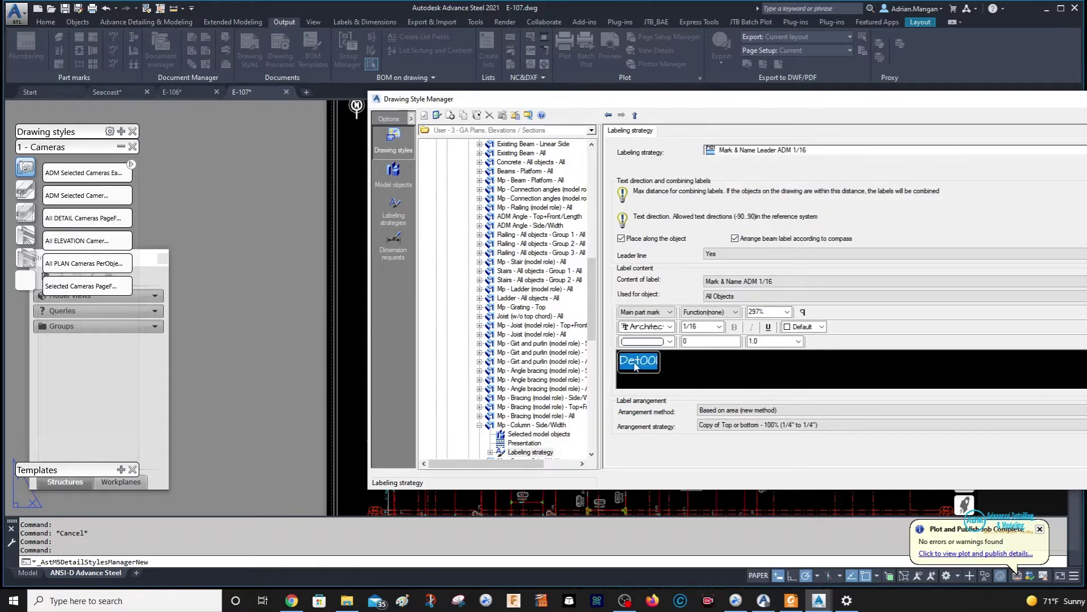
scroll(646, 368, "down", 2)
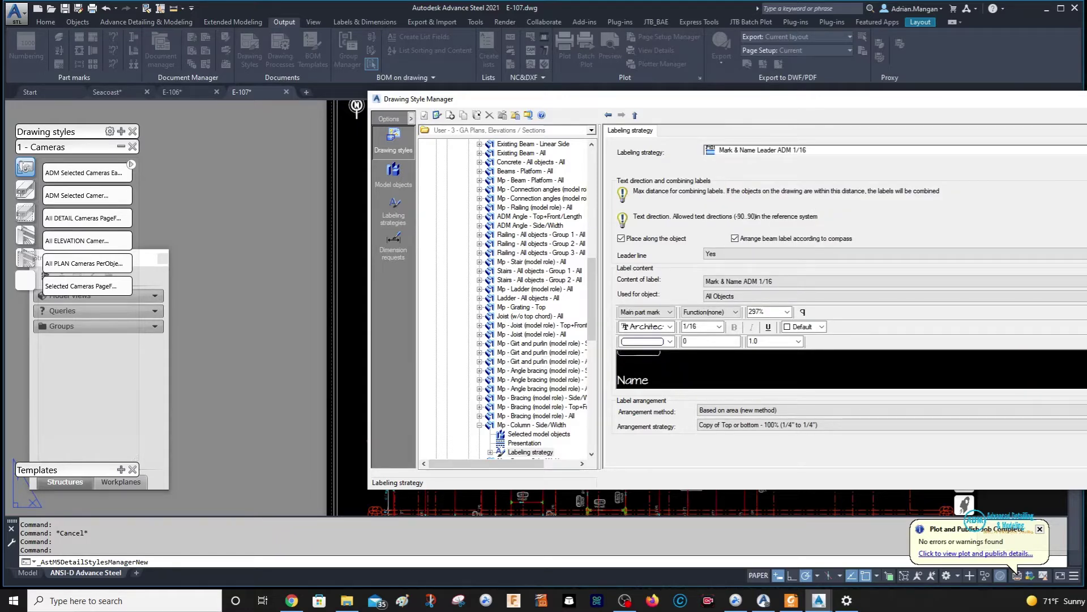
left_click(643, 380)
left_click(632, 380)
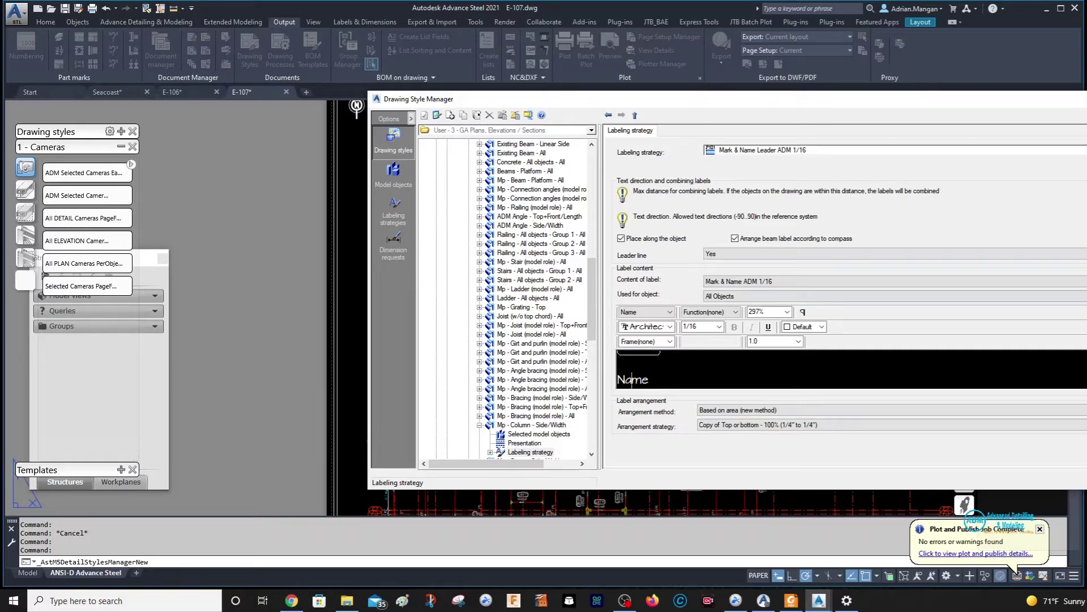
Step: Return to the objects presentation list and open the labeling strategy of the Mp - Beam Studs rule
scroll(564, 262, "up", 4)
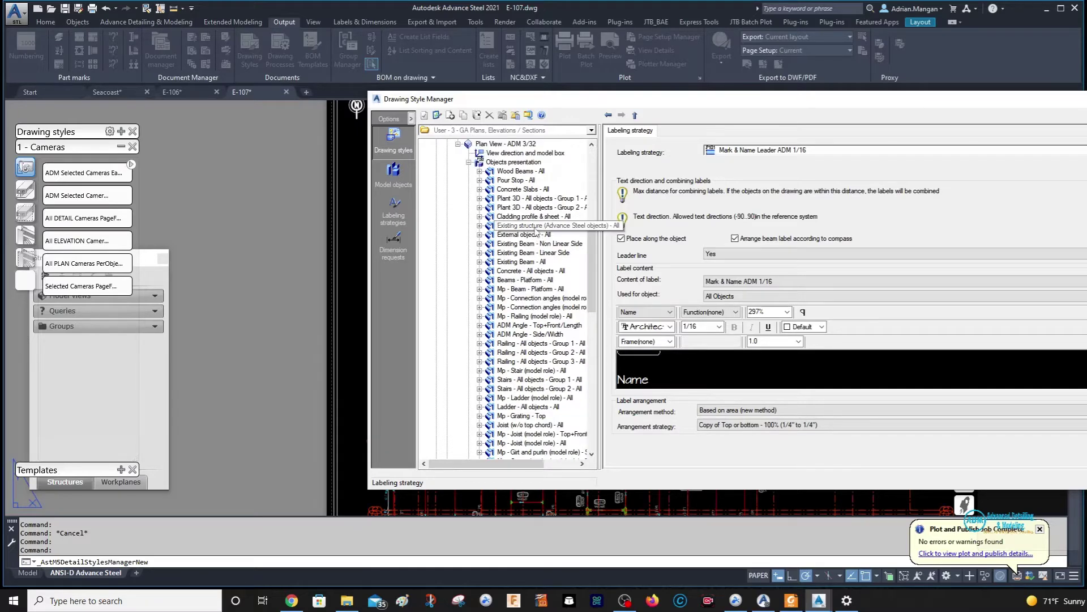
left_click(537, 163)
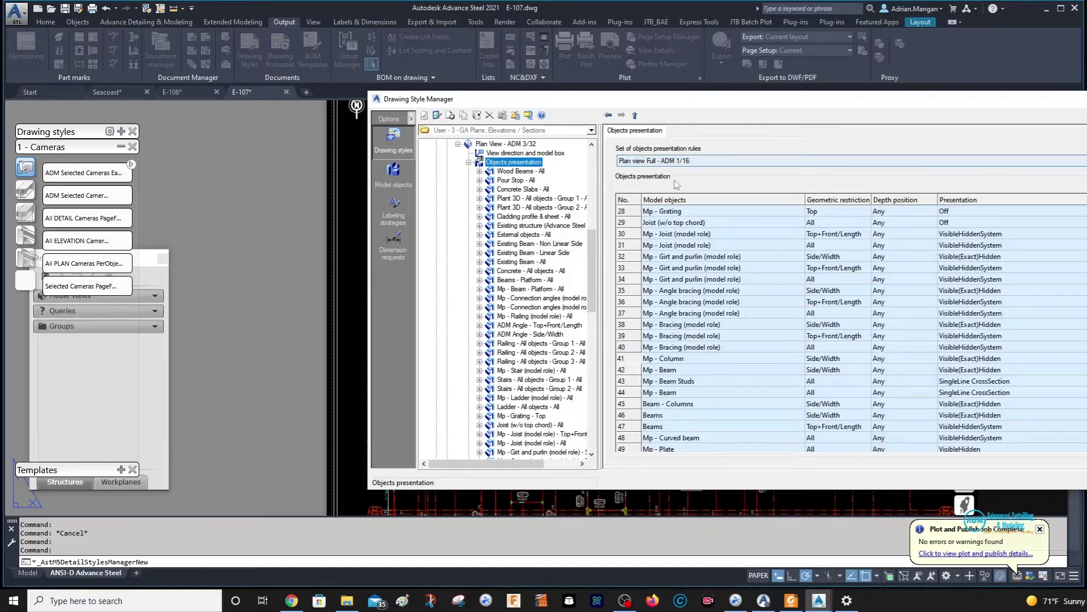
scroll(741, 317, "down", 4)
scroll(668, 275, "up", 2)
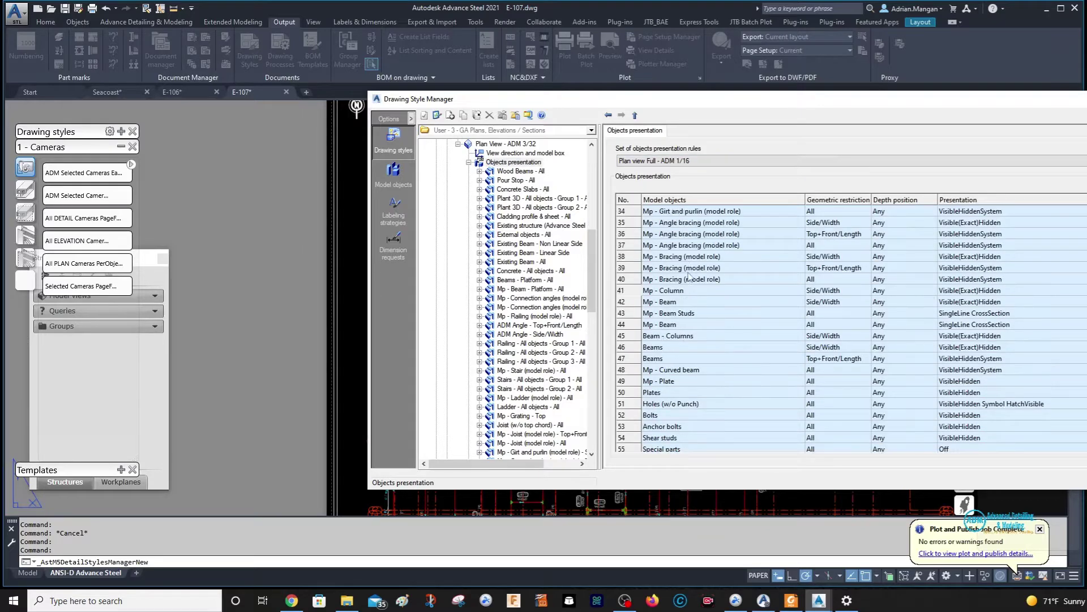
left_click(635, 312)
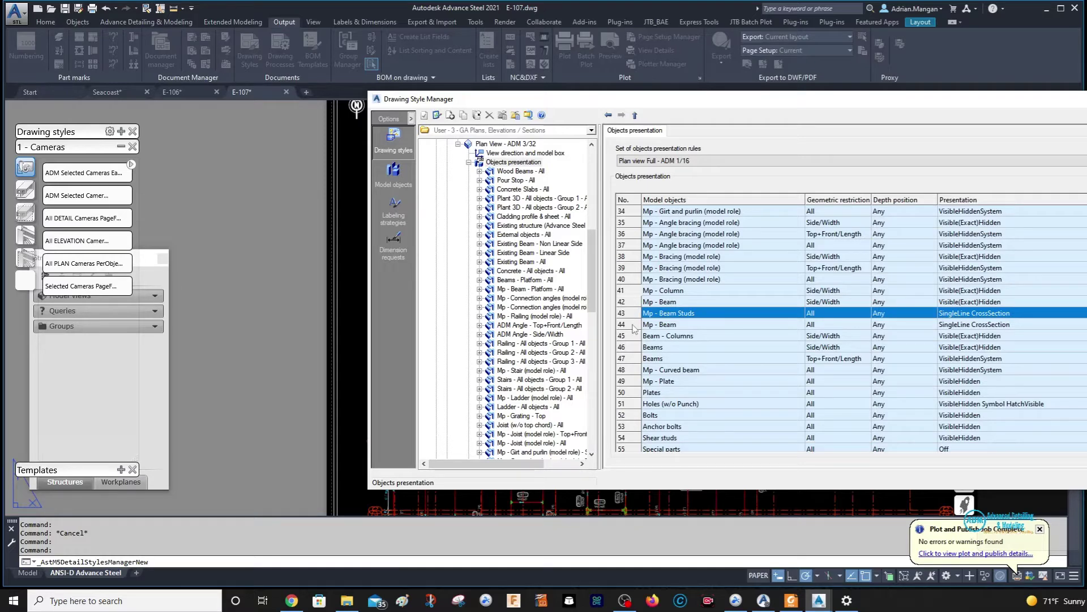
left_click(635, 324)
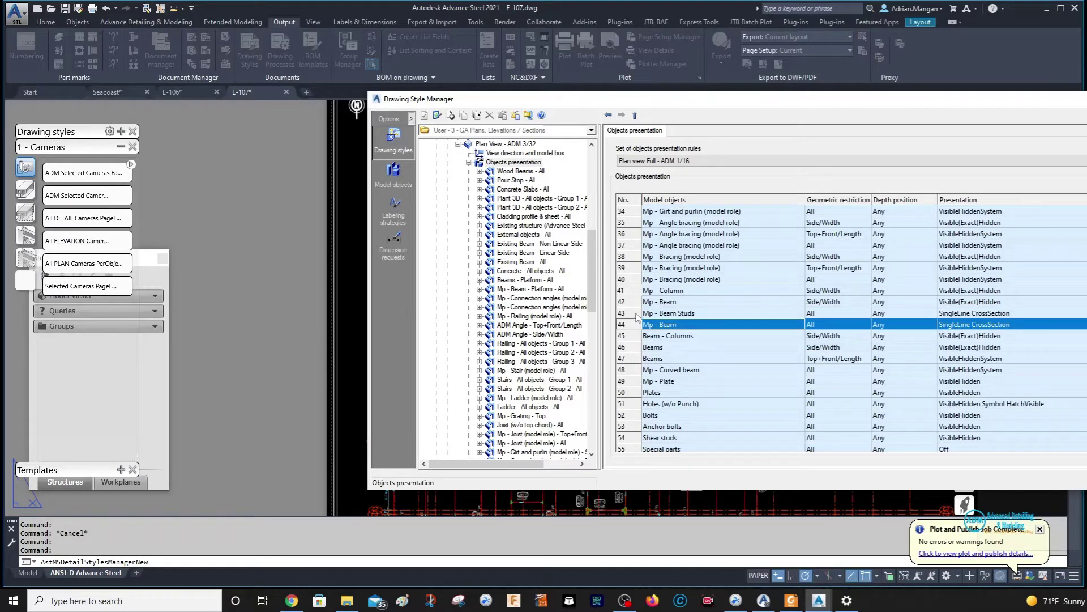
left_click(636, 312)
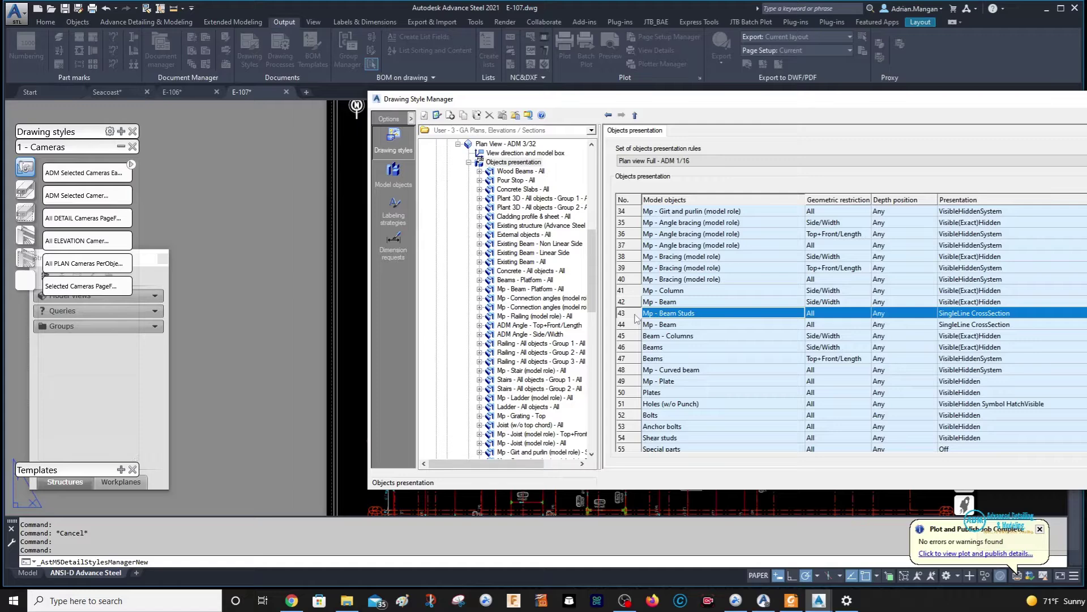
double_click(636, 315)
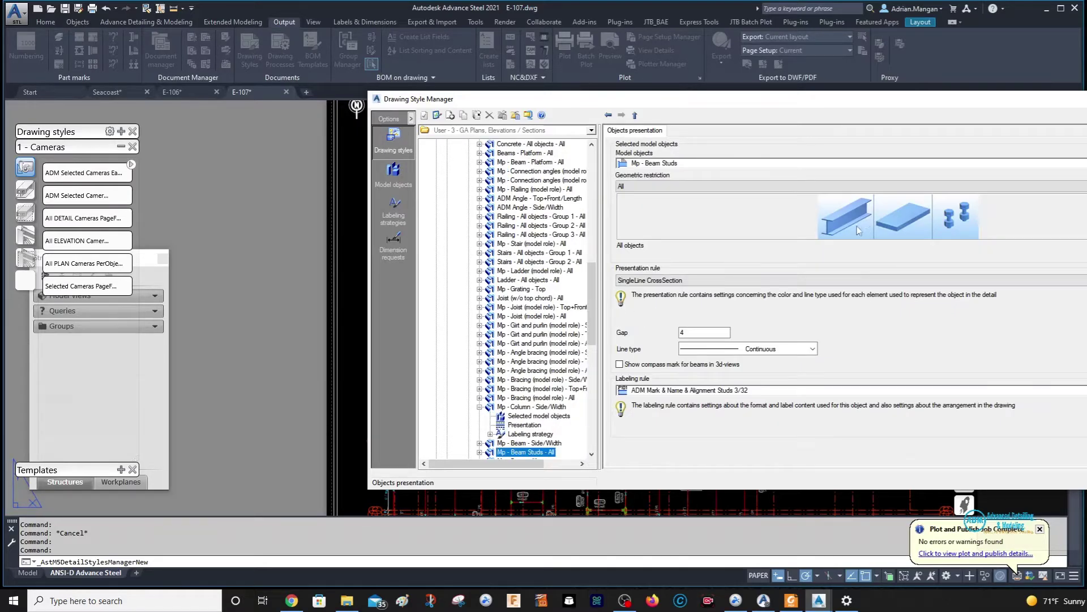
left_click(1086, 390)
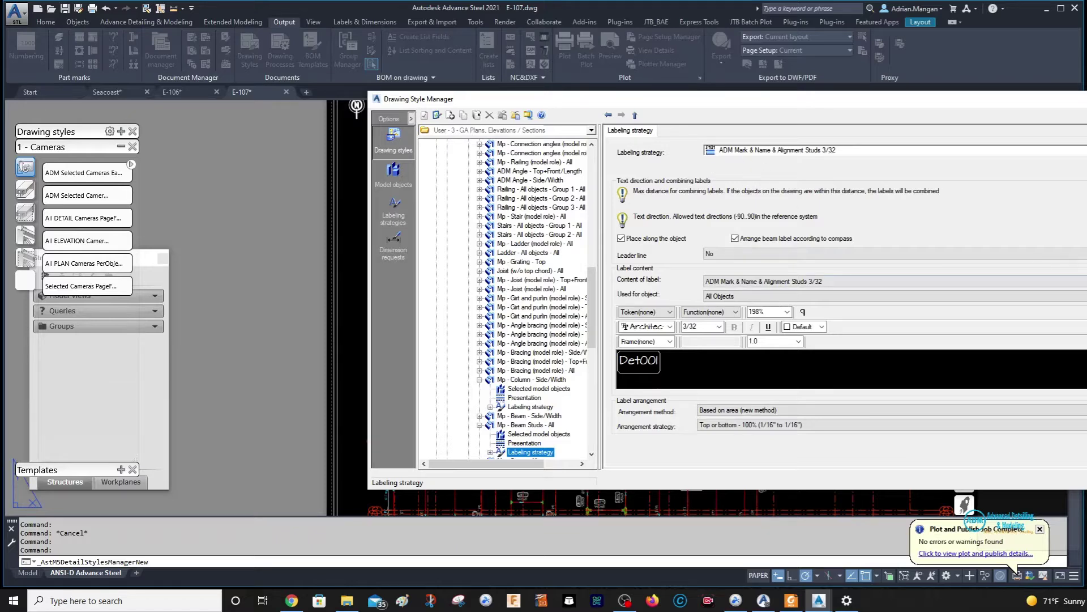
Step: Copy the Mp - Beam Studs labeling strategy as "ADM Mark & Name & Alignment Studs 1/16"
left_click(1085, 151)
left_click(769, 294)
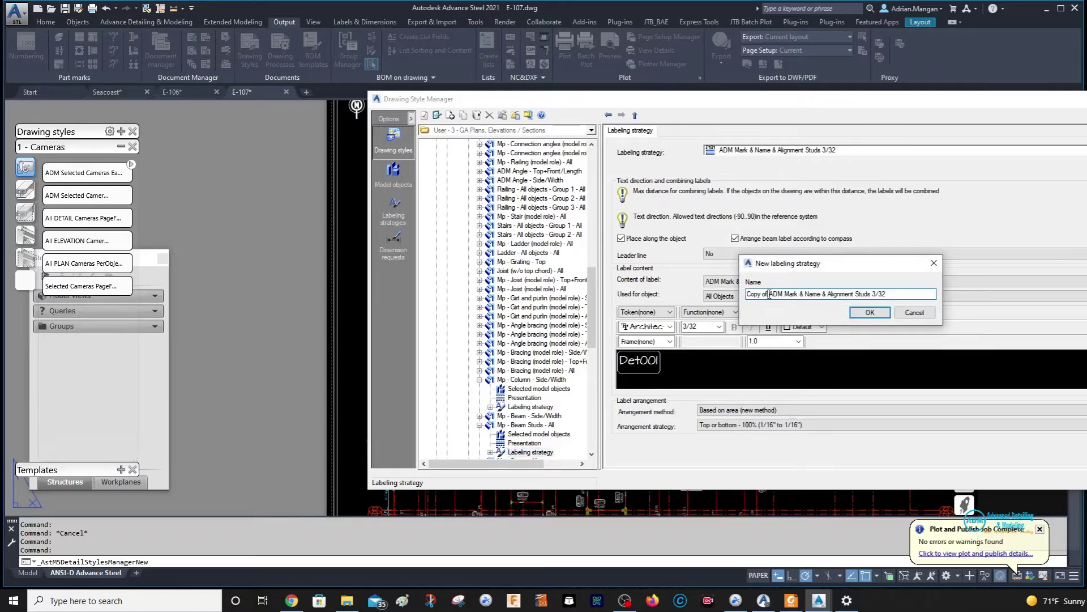
key("BackSpace")
key("BackSpace")
key("BackSpace")
key("BackSpace")
key("BackSpace")
key("BackSpace")
key("BackSpace")
key("BackSpace")
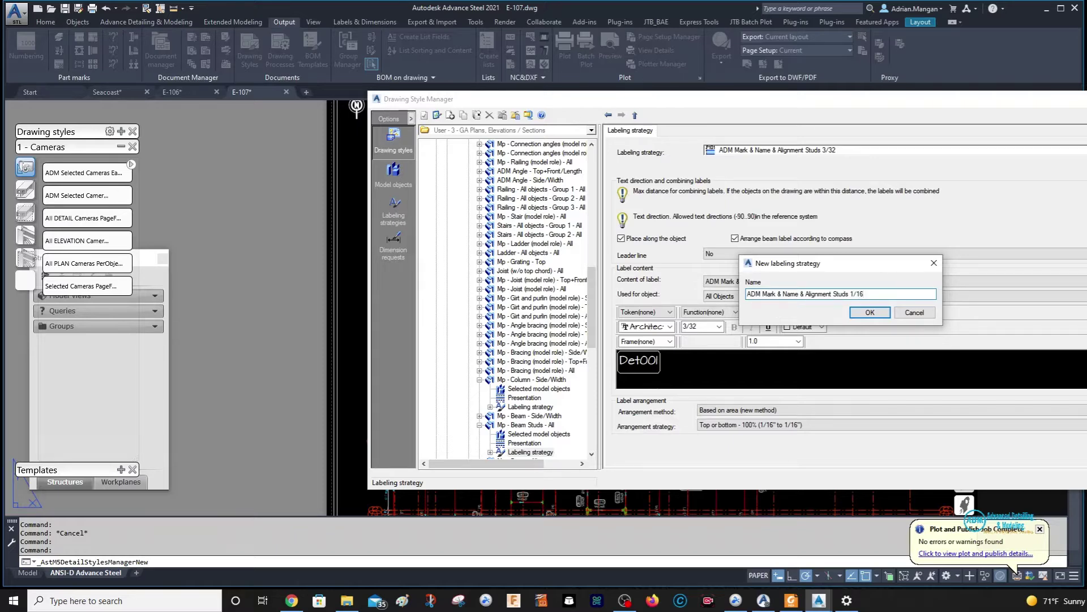
left_click(869, 312)
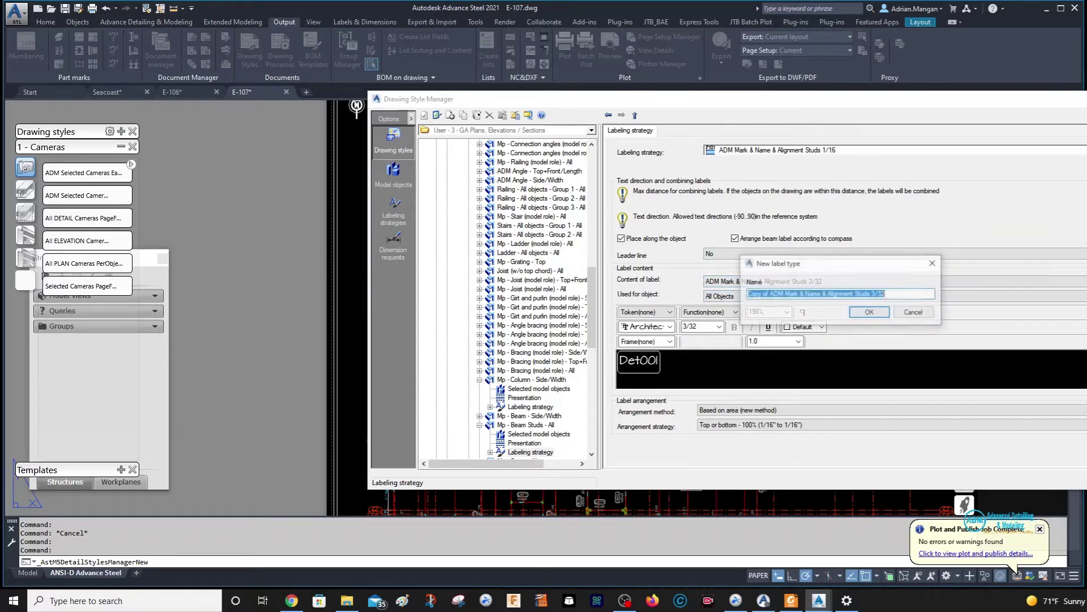
Step: Name the copied label type for the beam studs label content "ADM Mark & Name & Alignment Studs 1/16"
left_click_drag(892, 293, 878, 295)
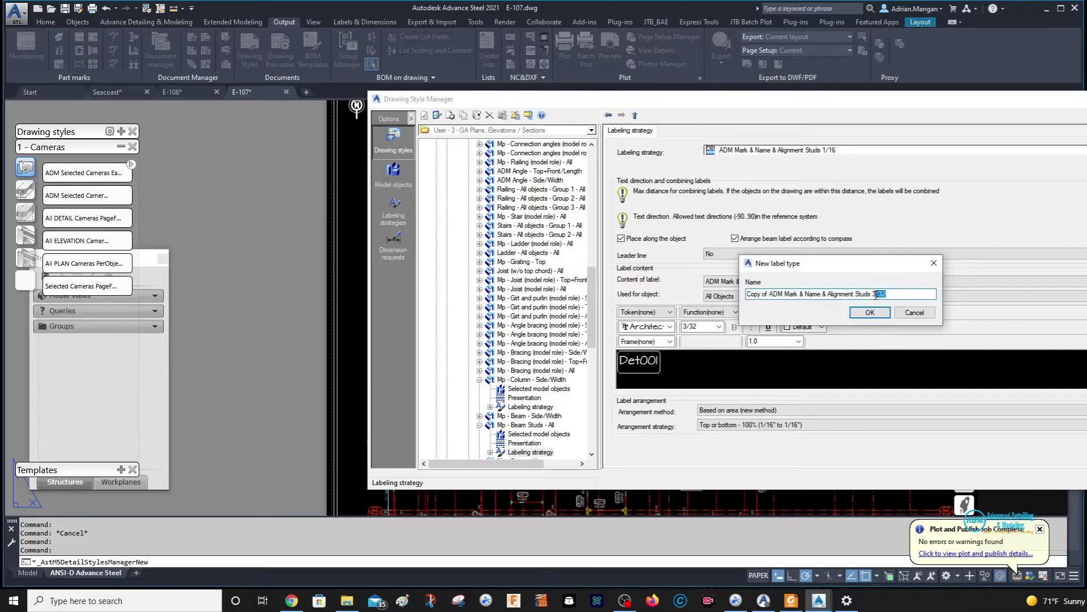
type("1")
left_click_drag(768, 296, 731, 303)
key("BackSpace")
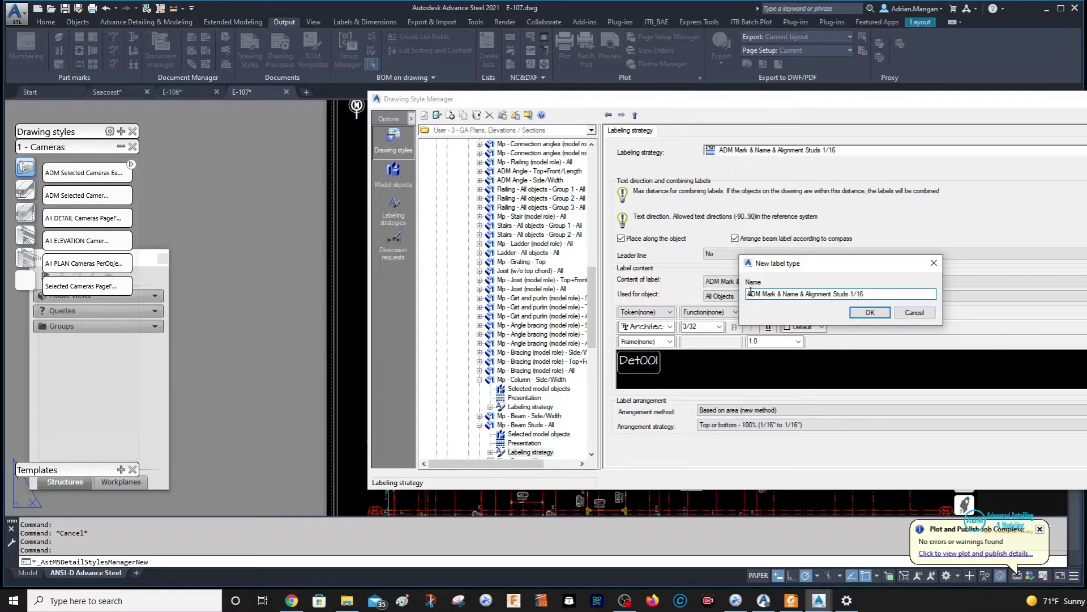
left_click(855, 312)
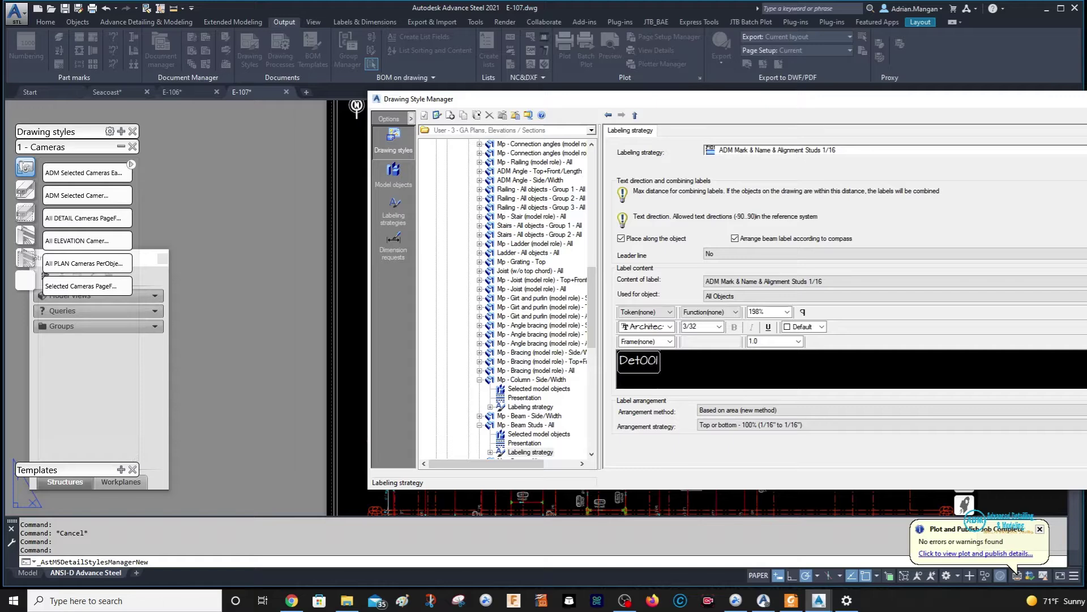
Step: Remove the frame around the mark token in the studs label and set the height of the whole label text to 1/16
left_click(656, 363)
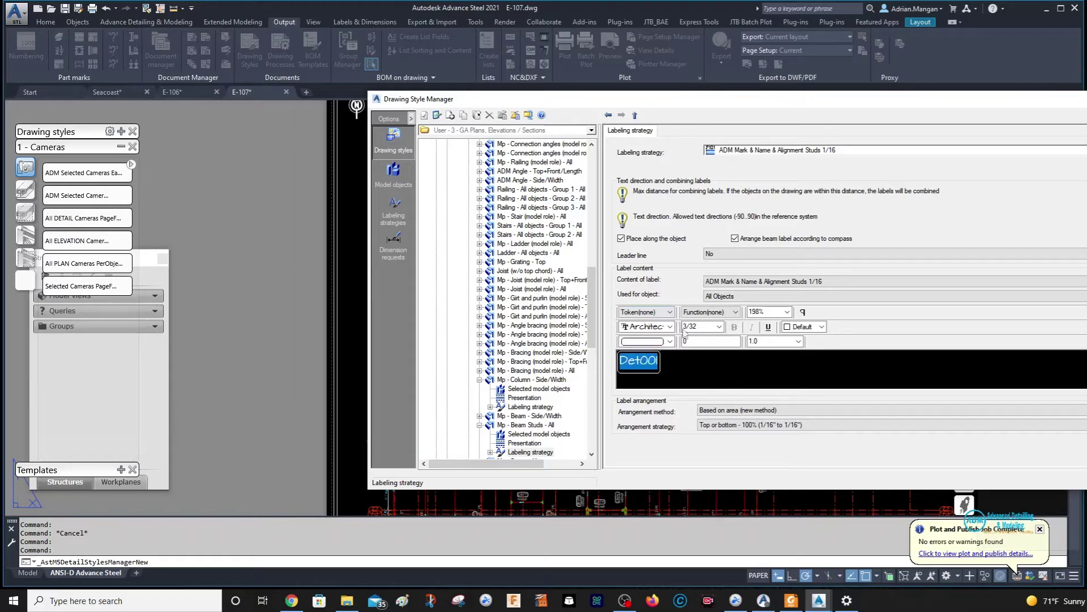
left_click(669, 341)
left_click(652, 351)
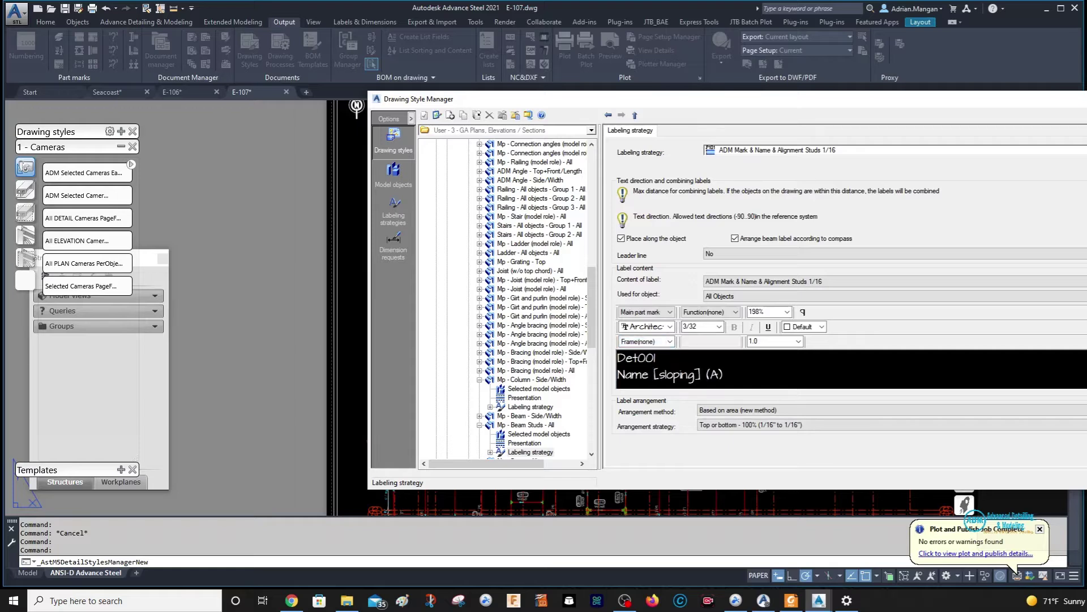
left_click_drag(739, 376, 620, 345)
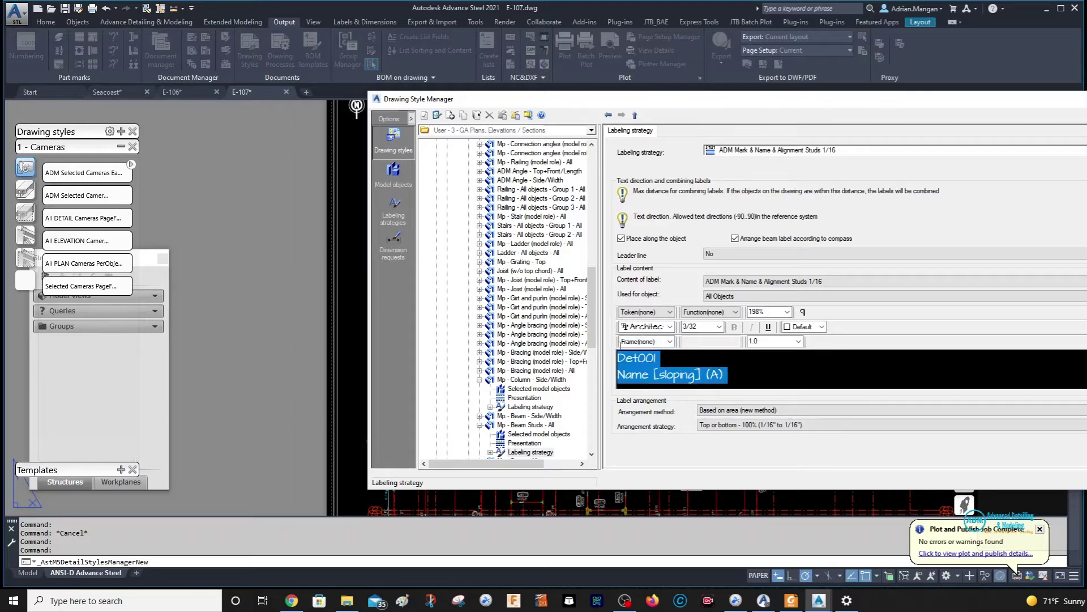
left_click(710, 328)
type("1/16")
left_click(803, 370)
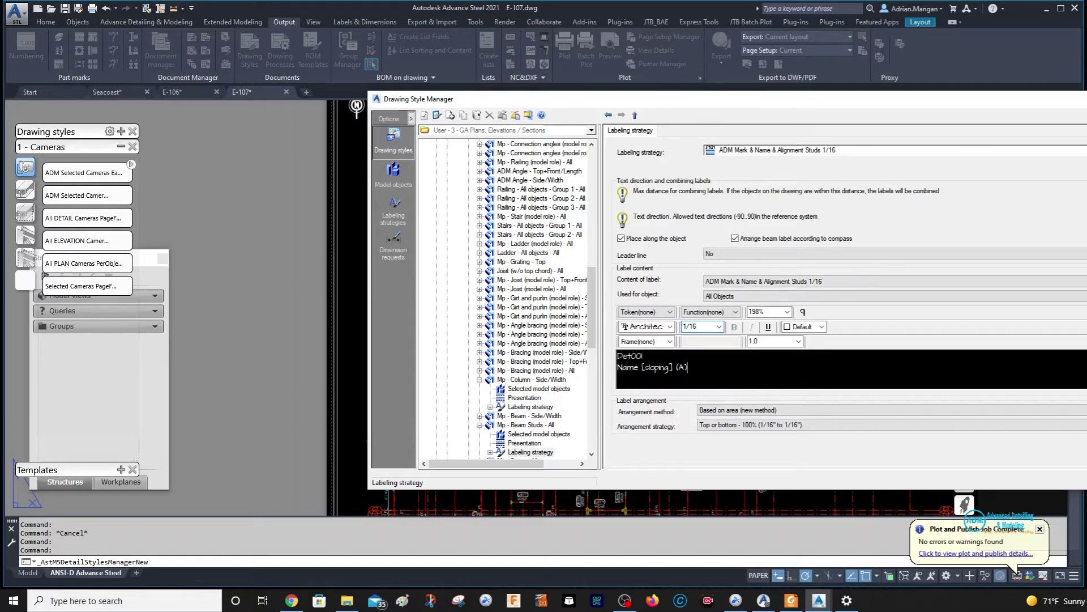
Step: Put the rounded frame back around the main part mark token of the studs label
left_click(670, 341)
left_click(645, 371)
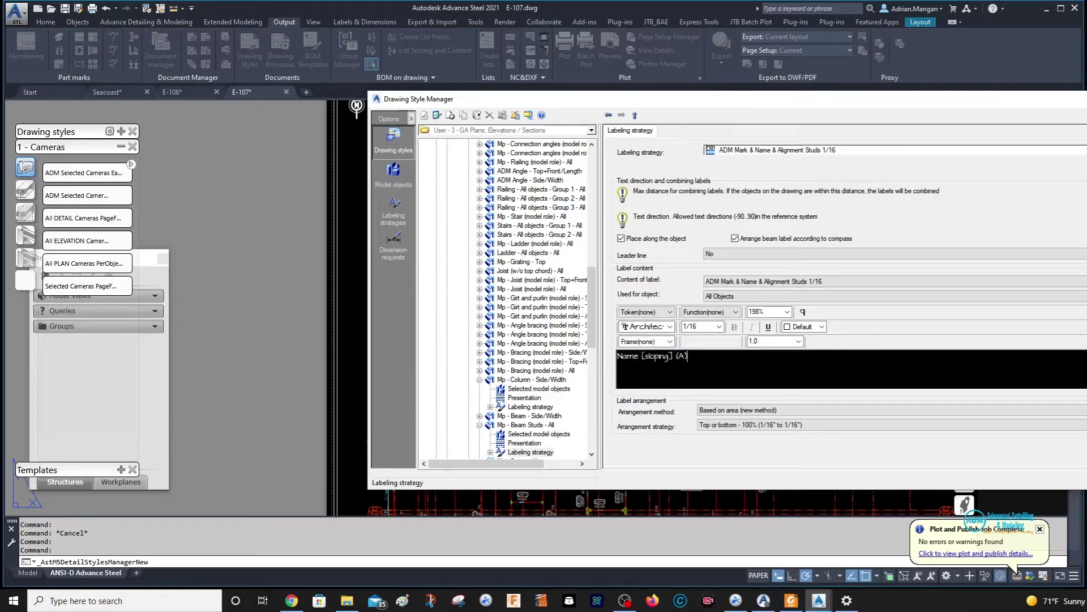
scroll(645, 371, "up", 1)
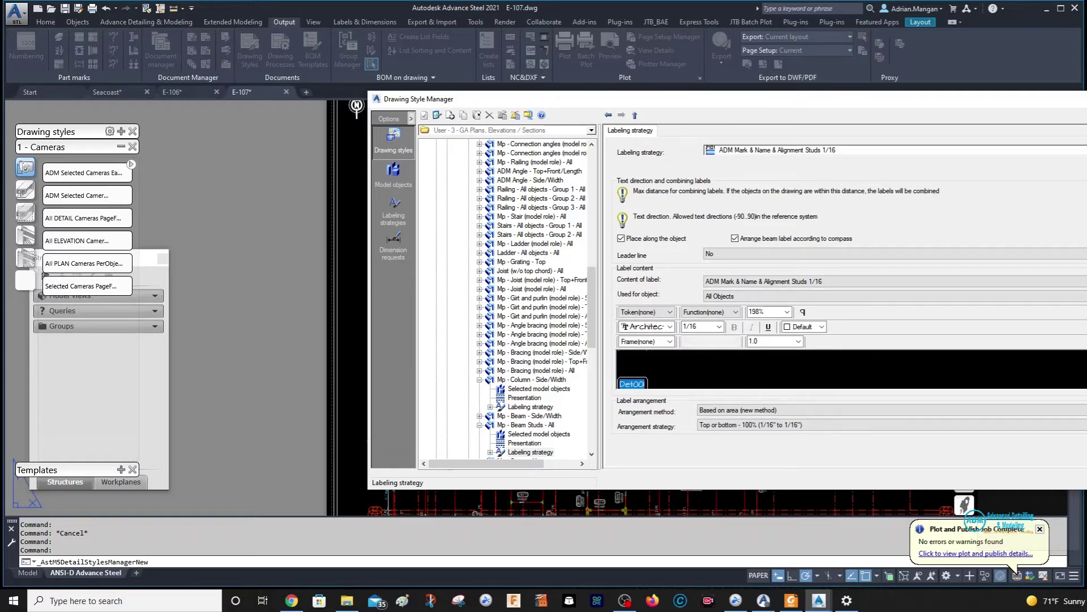
left_click(648, 383)
scroll(520, 330, "down", 2)
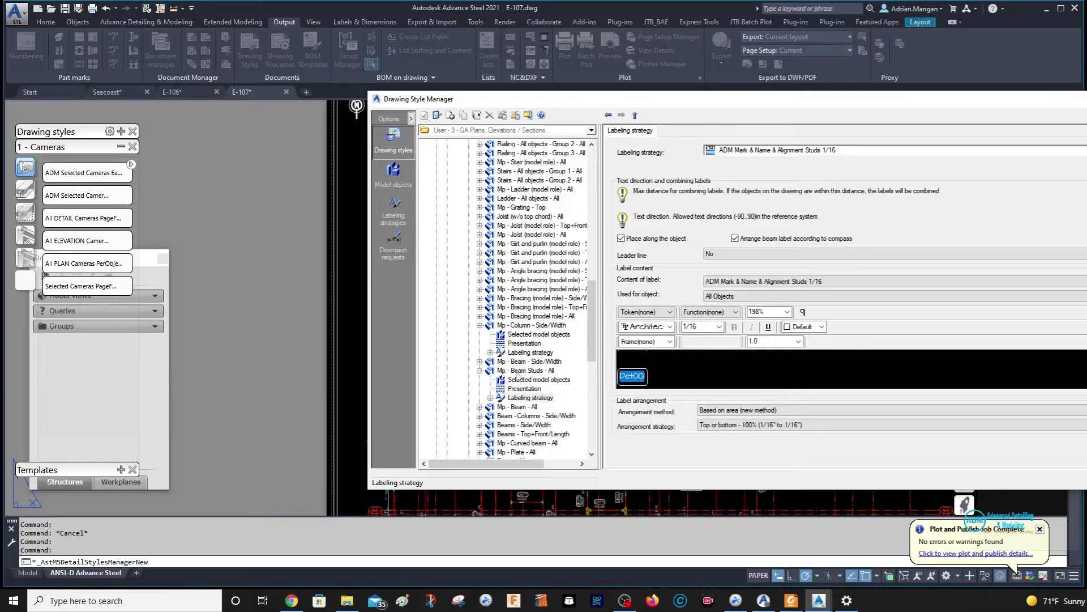
Step: Copy the labeling strategy of the Mp - Beam - All rule as "ADM Mark & Name & Alignment 1/16"
left_click(480, 407)
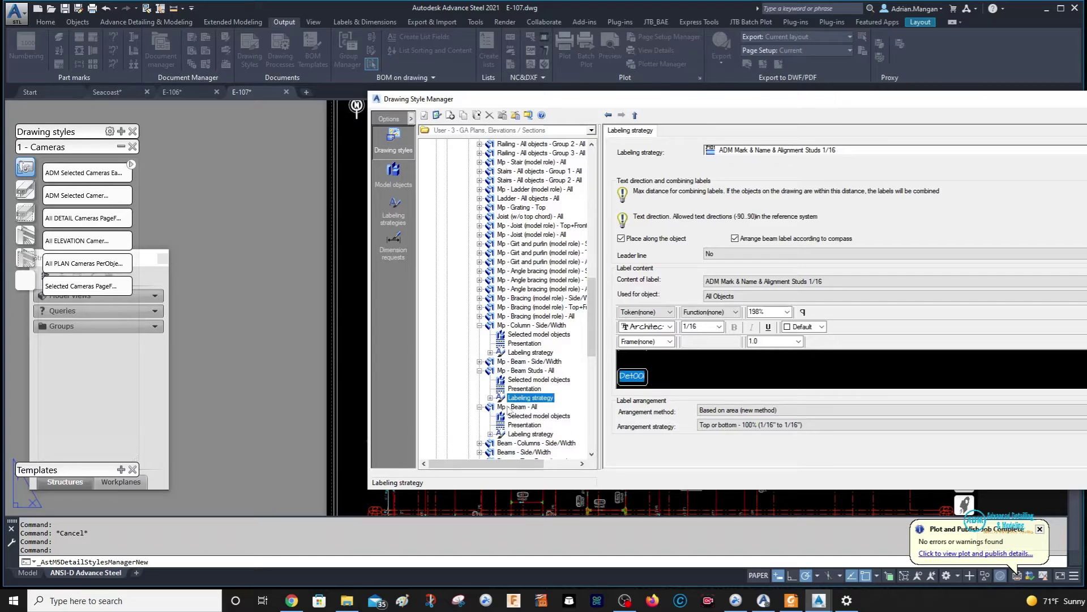
left_click(530, 434)
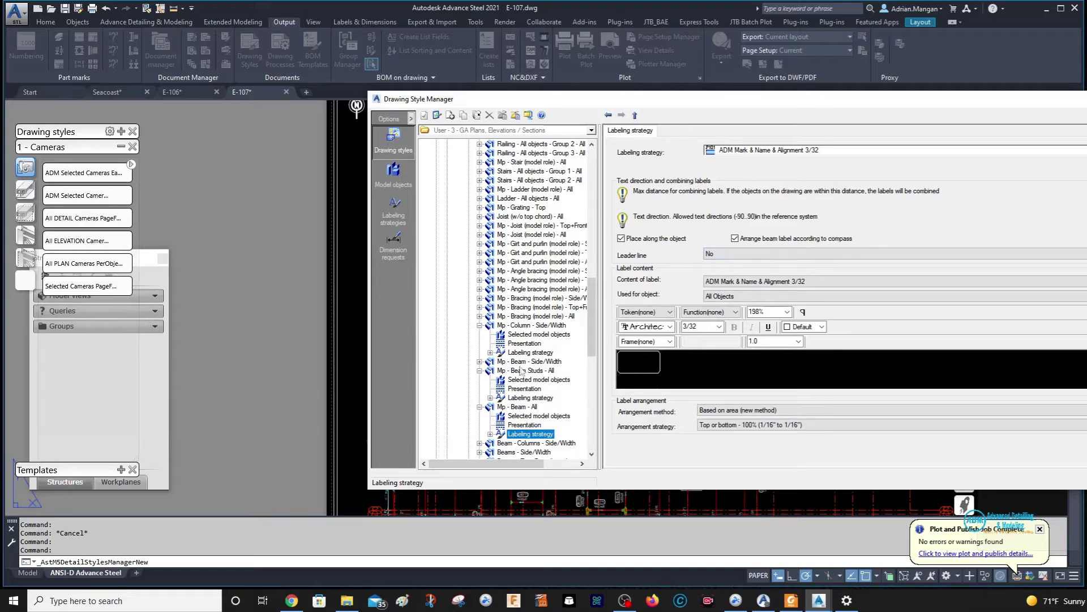
double_click(532, 406)
left_click_drag(770, 294, 705, 300)
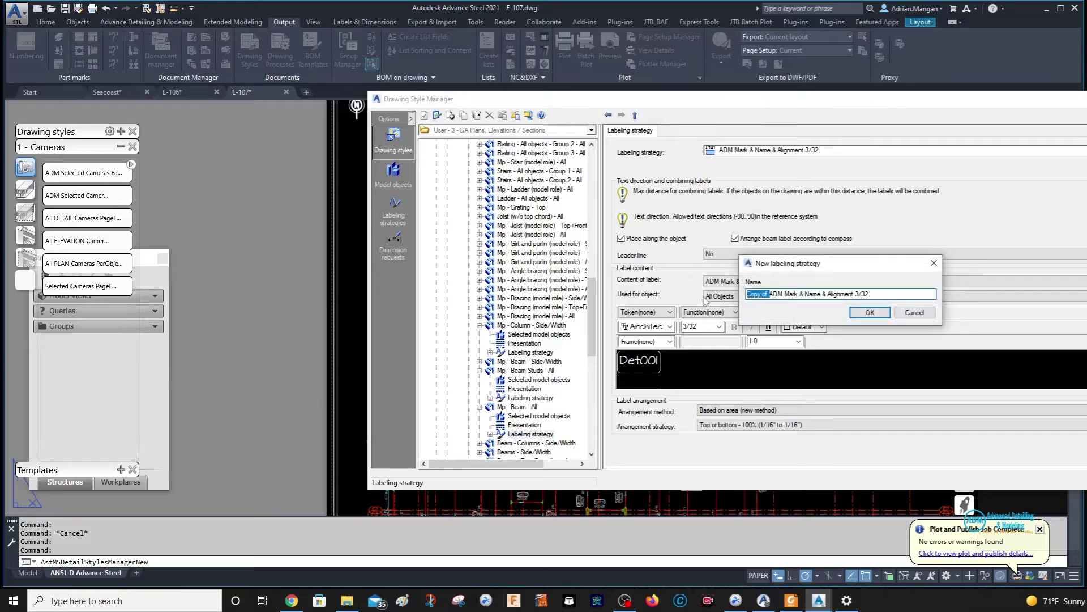
key("BackSpace")
left_click(873, 295)
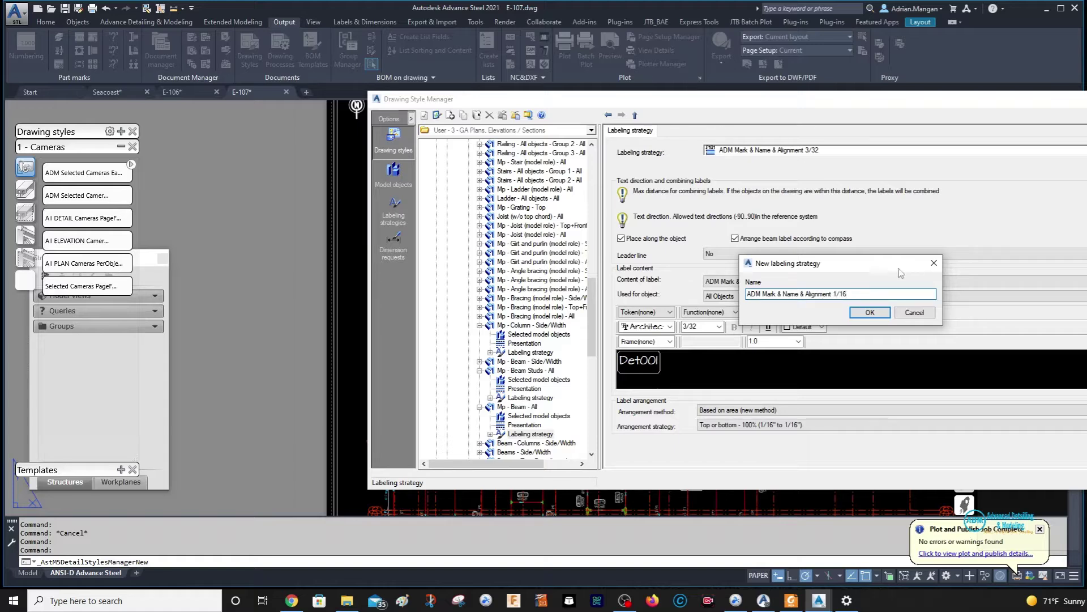
left_click(869, 313)
Step: Copy the label content of the Mp - Beam - All strategy as label type "ADM Mark & Name & Alignment 1/16"
left_click(852, 278)
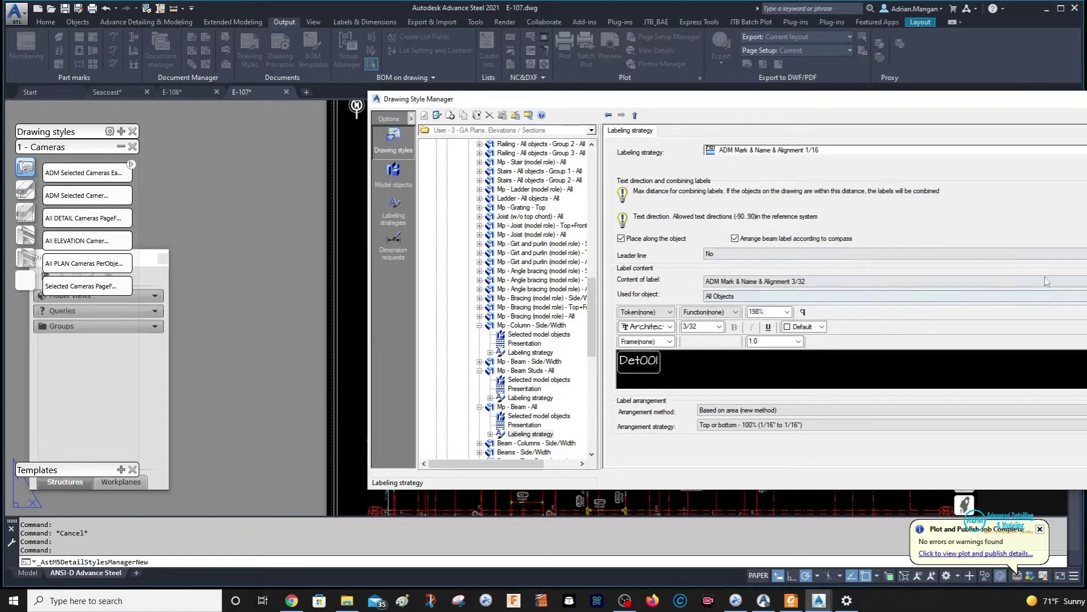
left_click(852, 295)
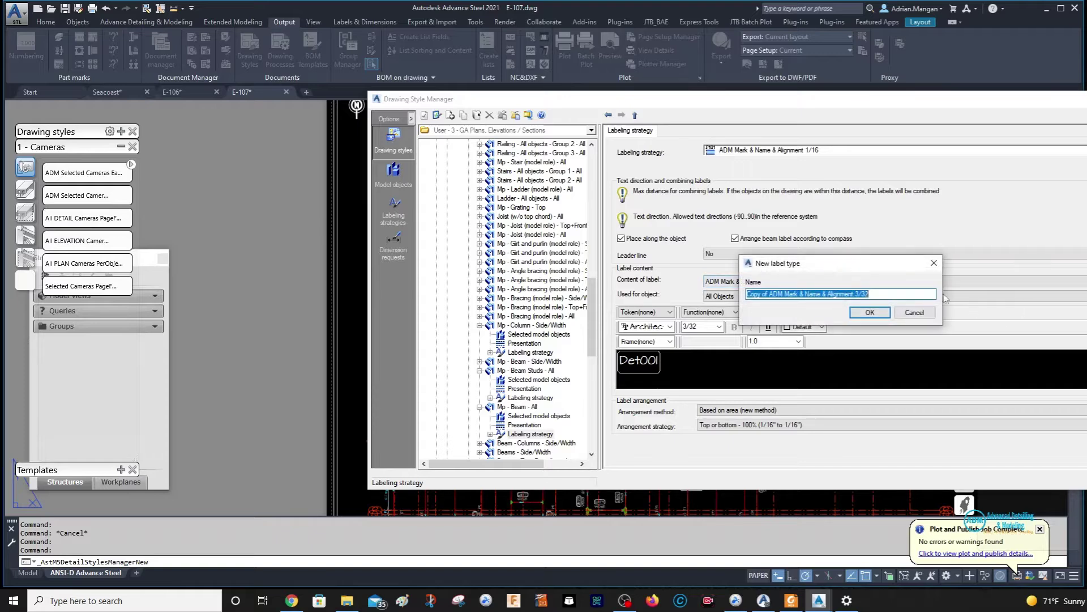
left_click(771, 295)
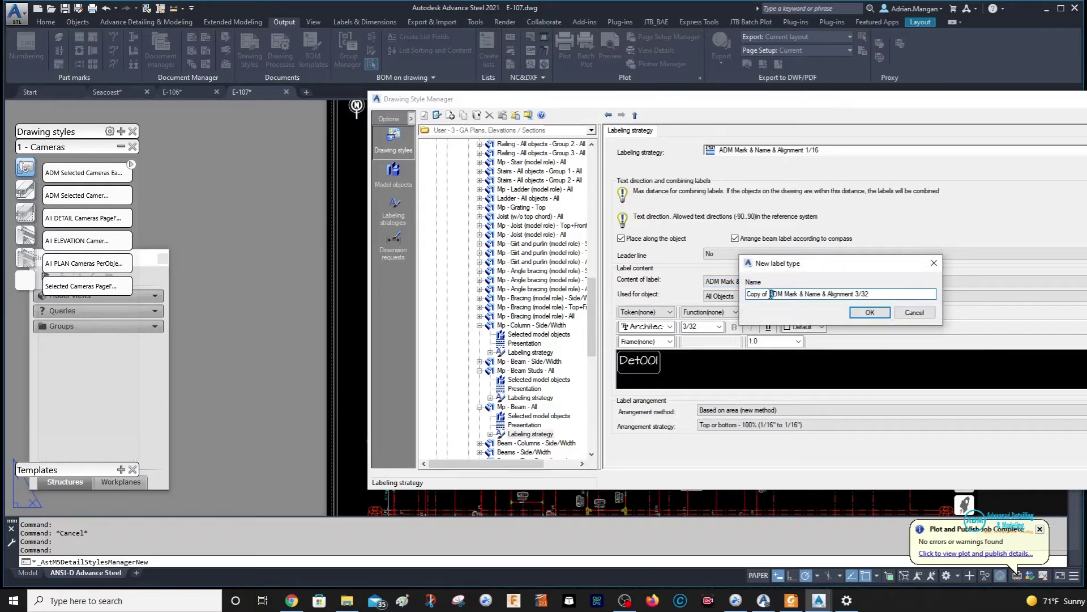
left_click_drag(770, 295, 724, 296)
key("Delete")
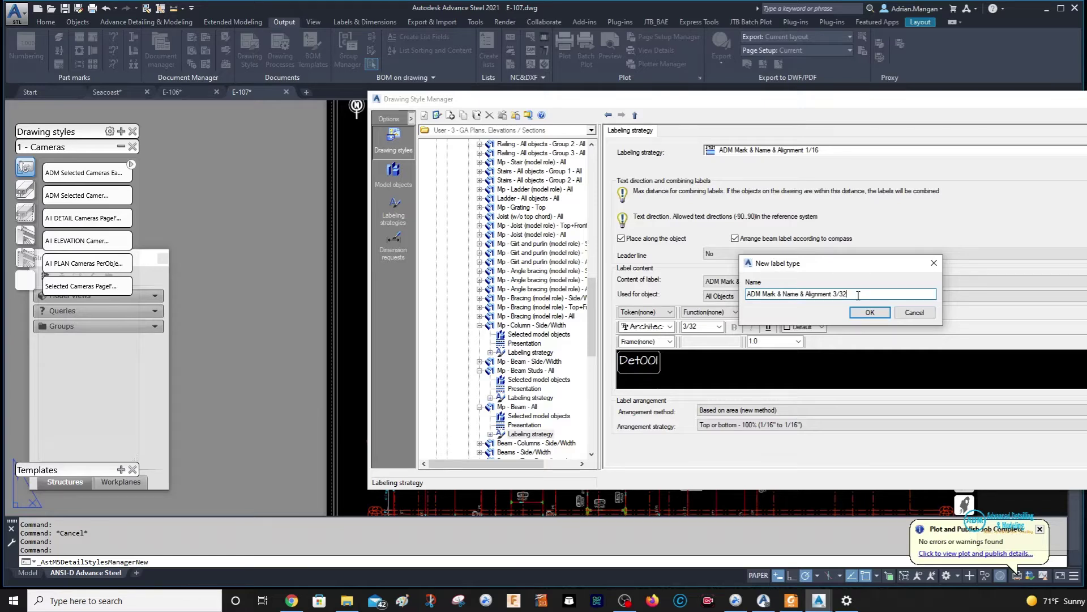
key("BackSpace")
key("BackSpace")
left_click(884, 313)
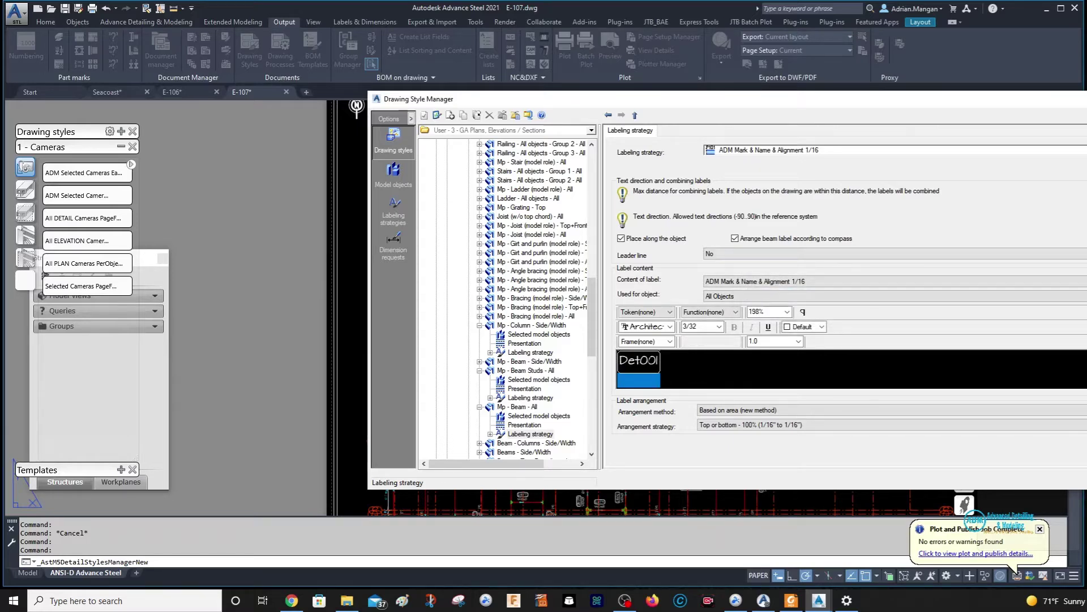
Step: Remove the frame around the main part mark token in the Mp - Beam - All label
left_click(639, 361)
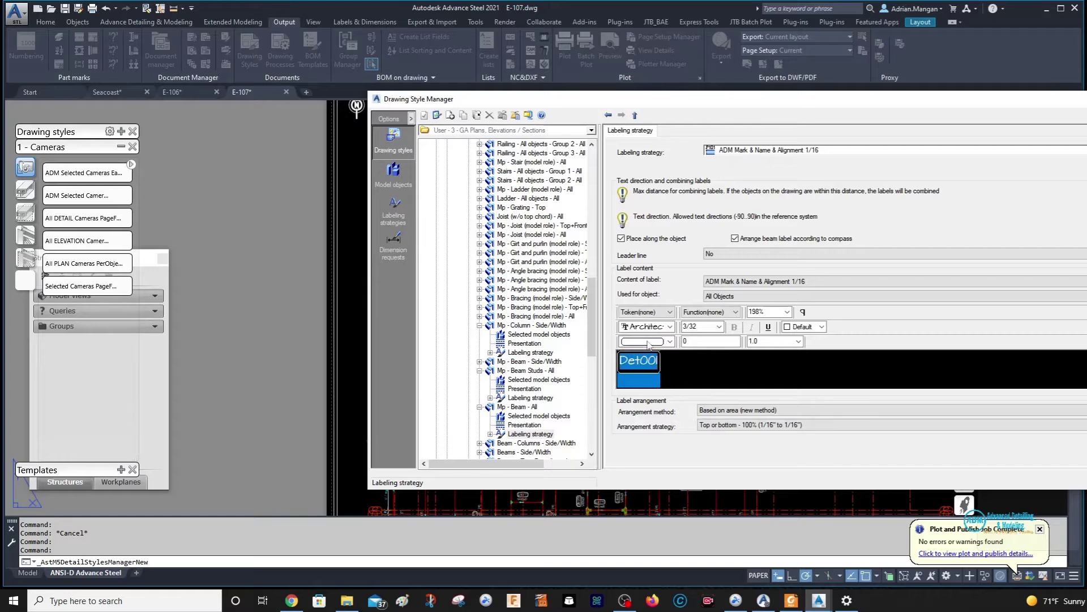
left_click(670, 341)
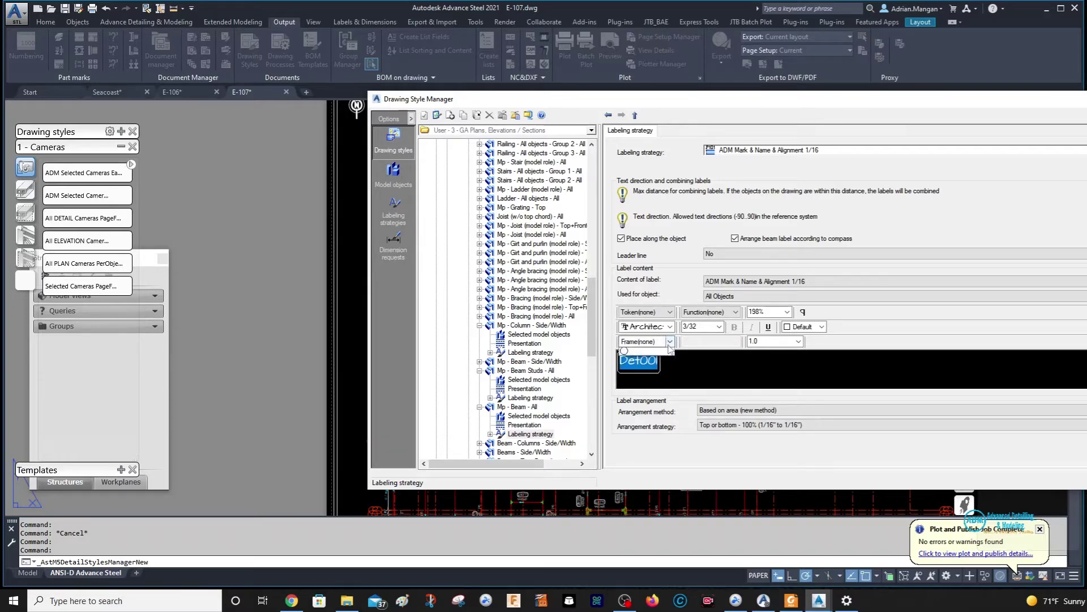
left_click(662, 354)
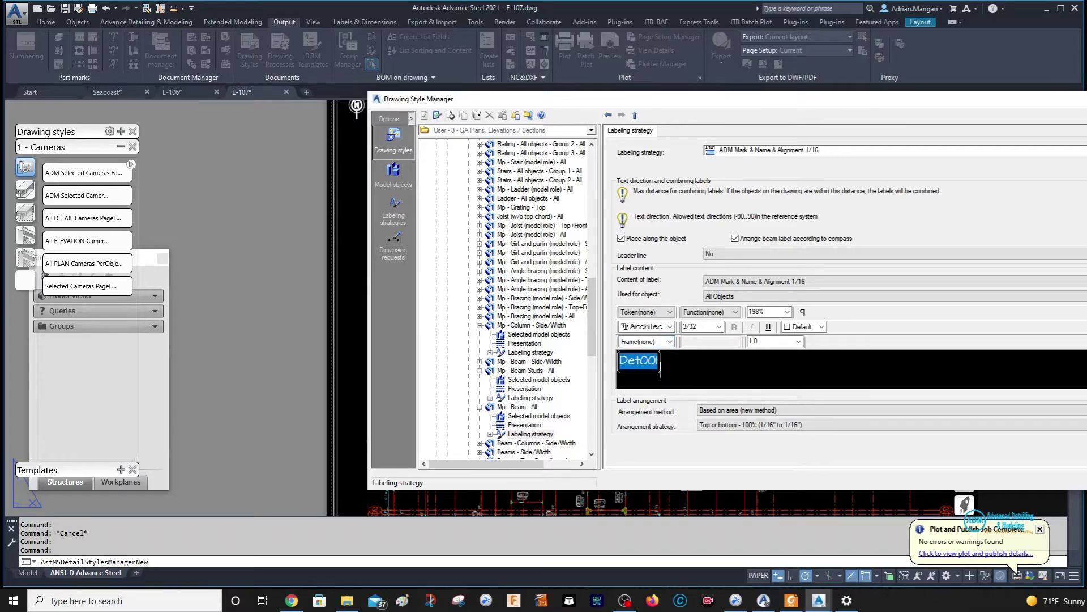
scroll(661, 368, "down", 1)
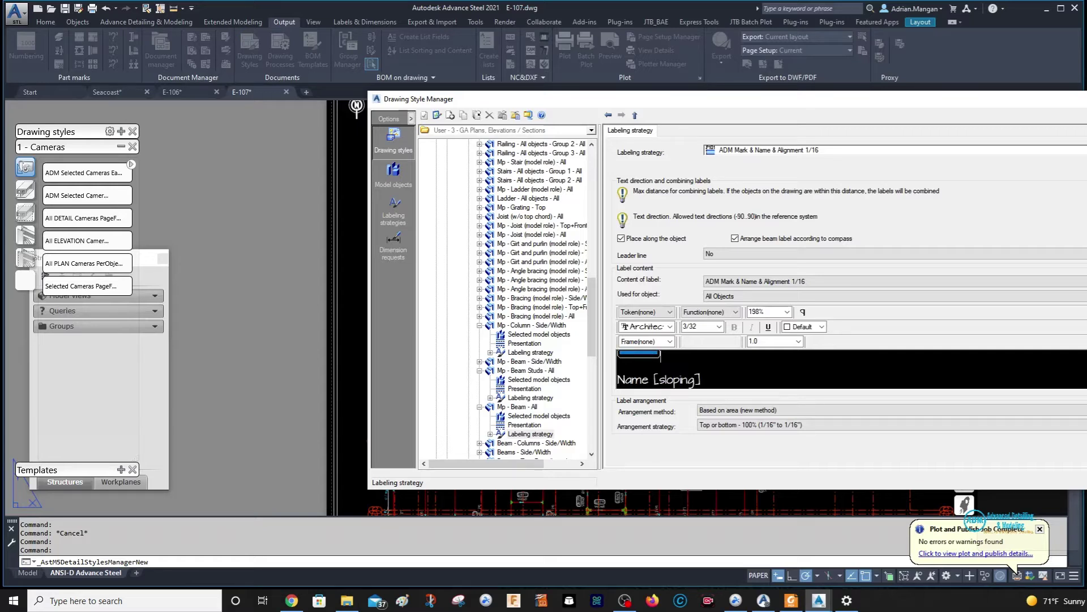
scroll(660, 368, "up", 1)
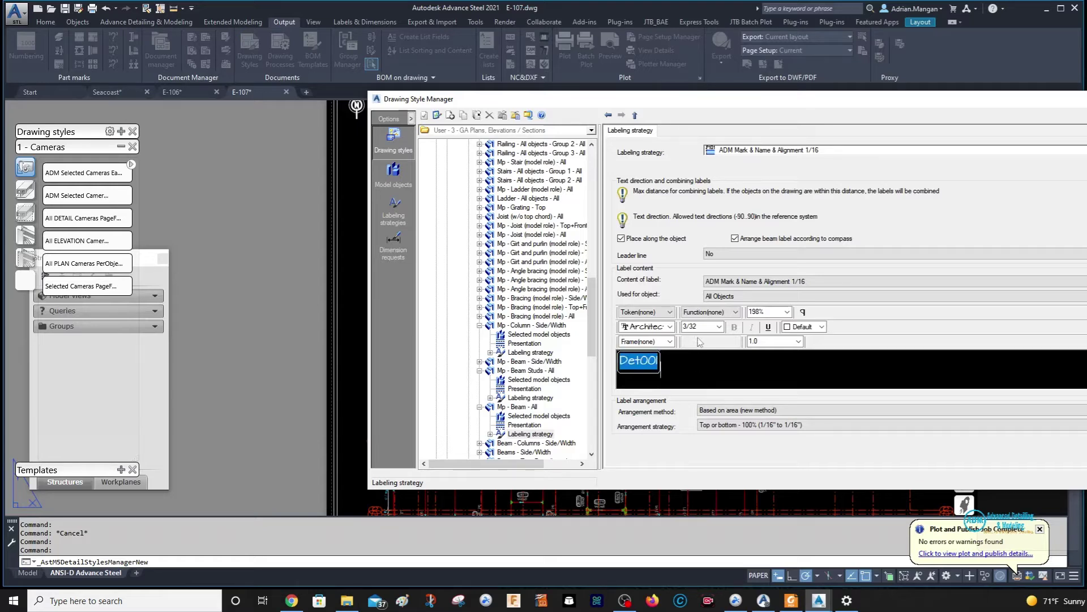
left_click(657, 367)
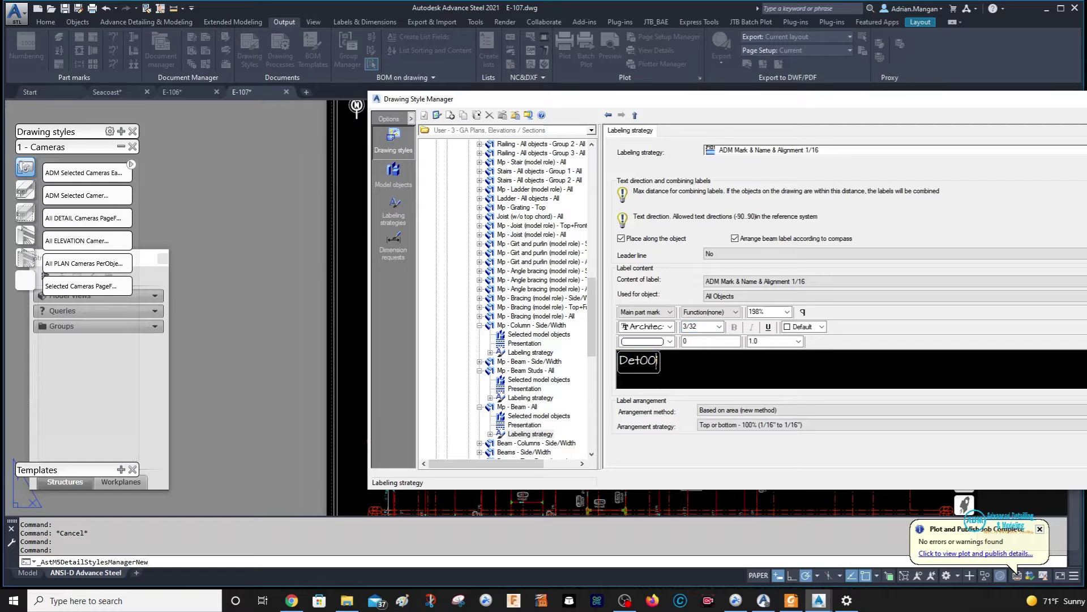
left_click_drag(658, 360, 617, 362)
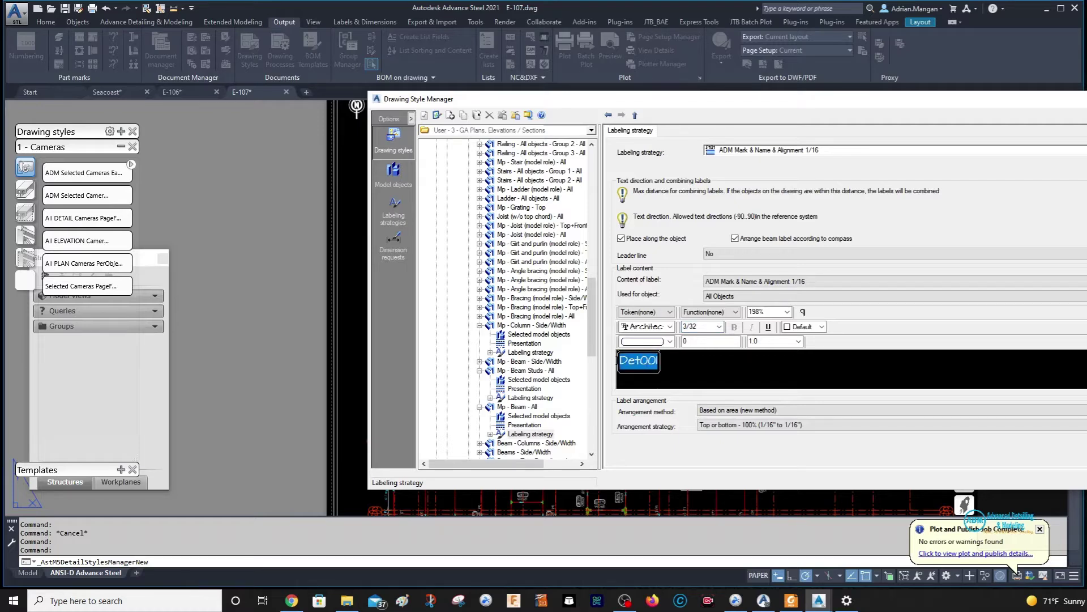
left_click(657, 341)
left_click(645, 367)
left_click(666, 361)
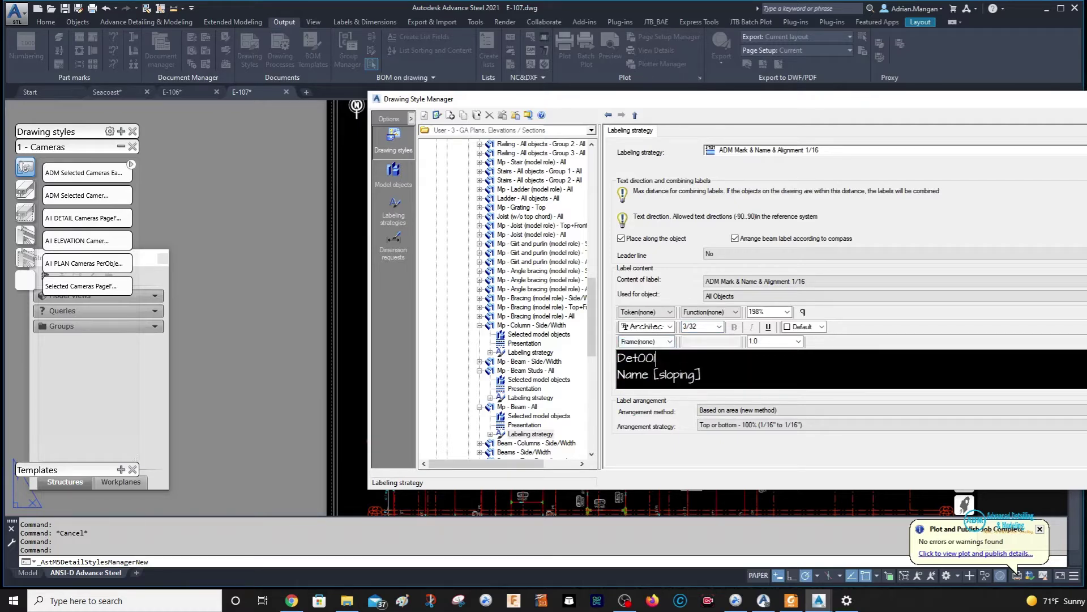
Step: Set the mark and name text height of the Mp - Beam - All label to 1/16 and reframe the mark token with the rounded frame
left_click_drag(704, 376, 548, 348)
left_click(704, 328)
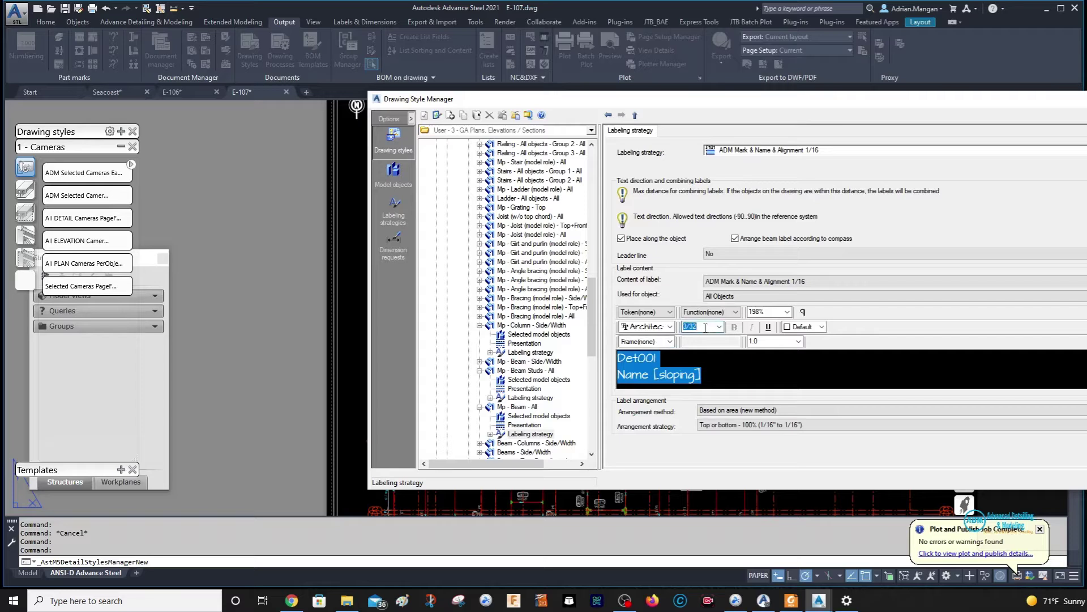
type("1/16")
key("Return")
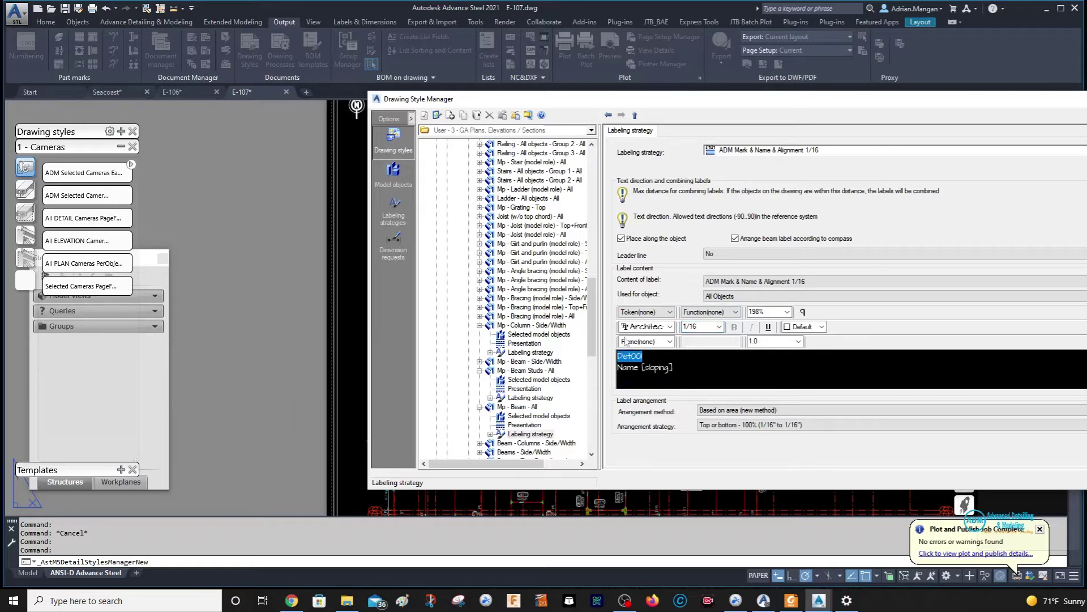
left_click(669, 341)
left_click(664, 372)
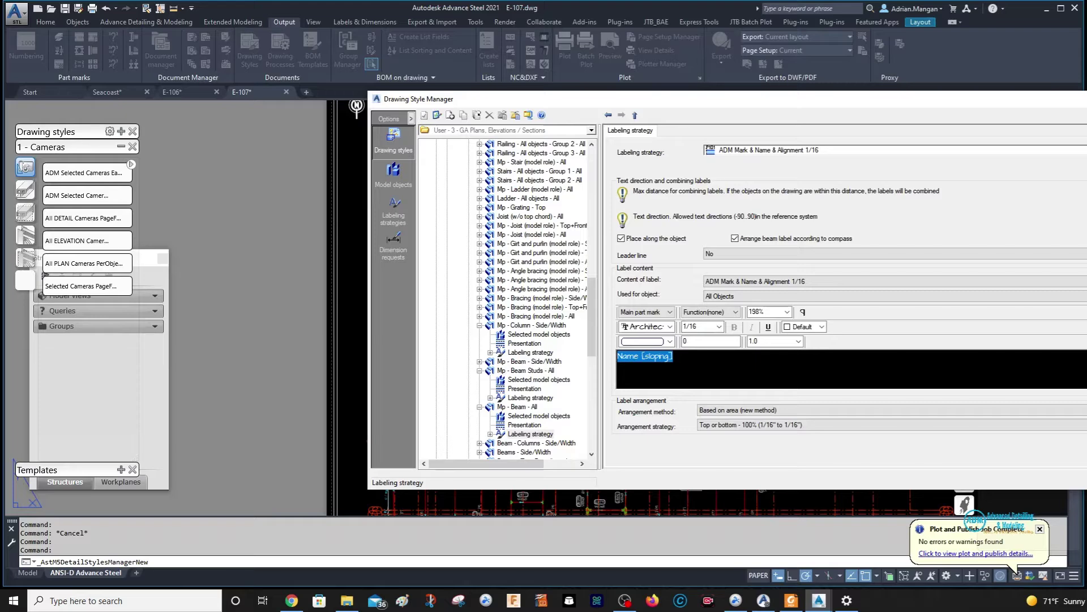
Step: Return to the objects presentation of the 3 - Plan View - ADM 3/32 style and review the Plan view Full - ADM 1/16 rules
scroll(518, 170, "up", 8)
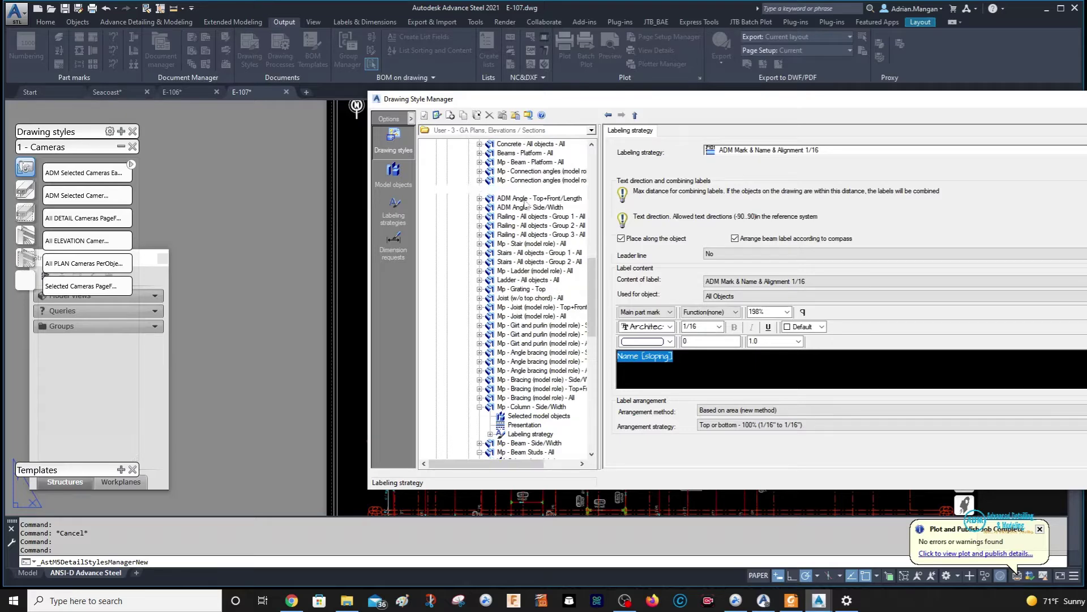
left_click(520, 171)
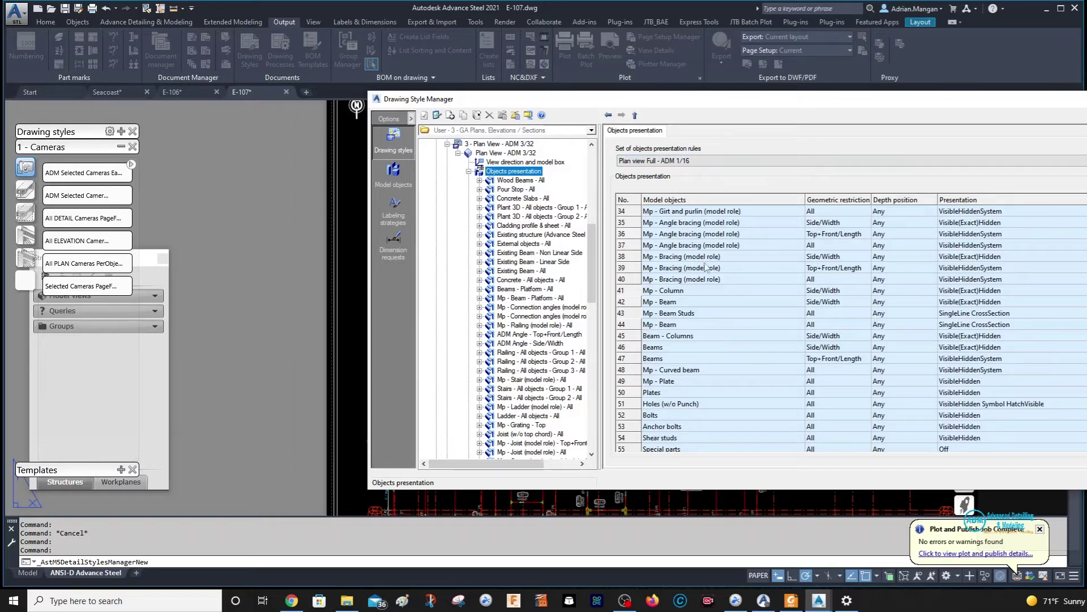
scroll(906, 338, "up", 1)
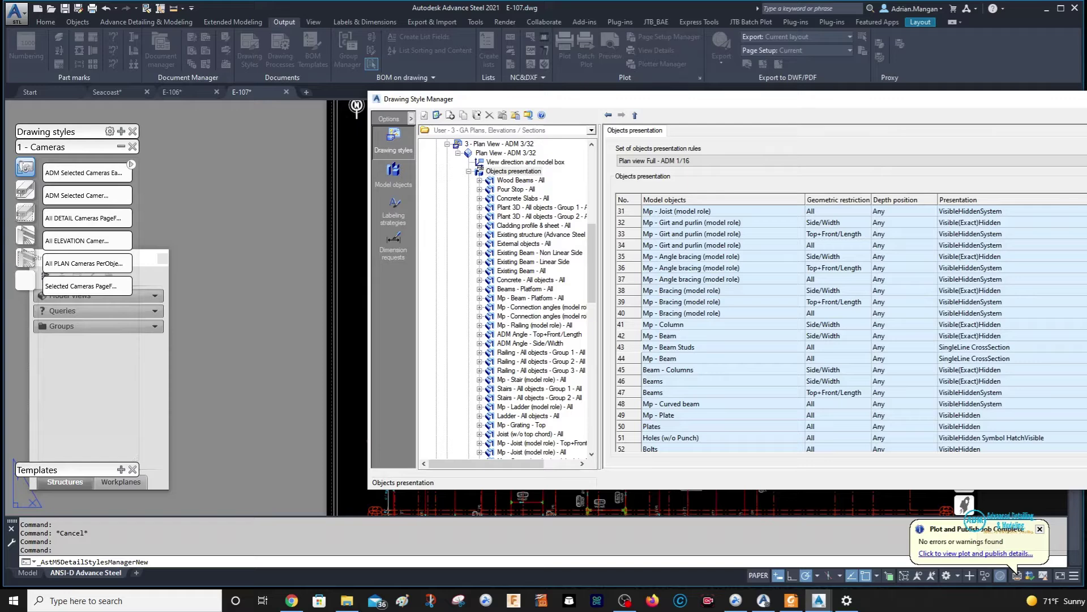
Step: Close the Drawing Style Manager and apply the edited plan view style to the plan detail view on drawing E-107
key("Escape")
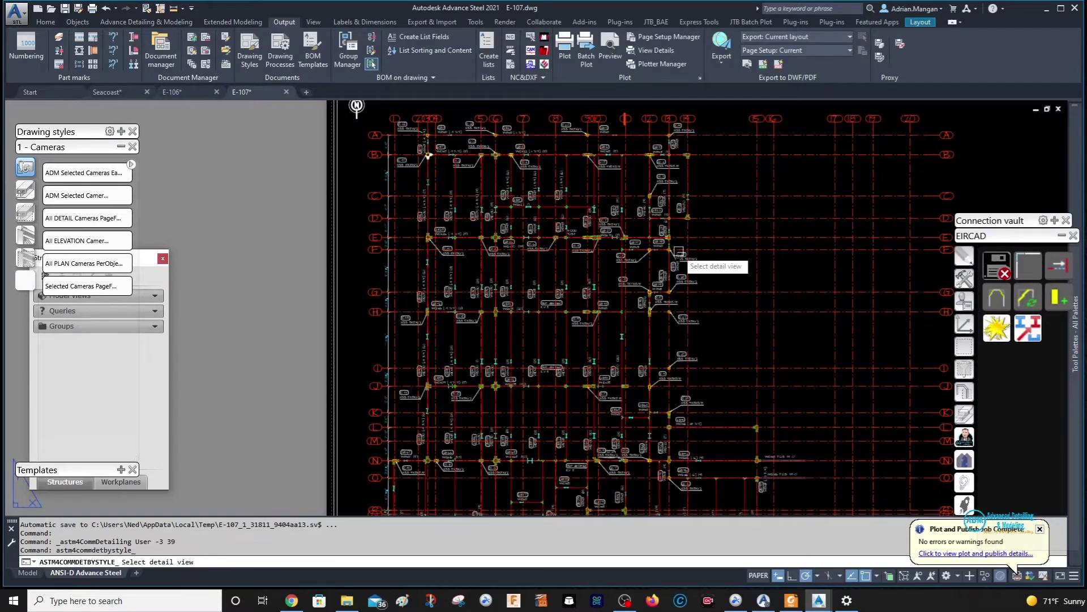
scroll(615, 287, "up", 4)
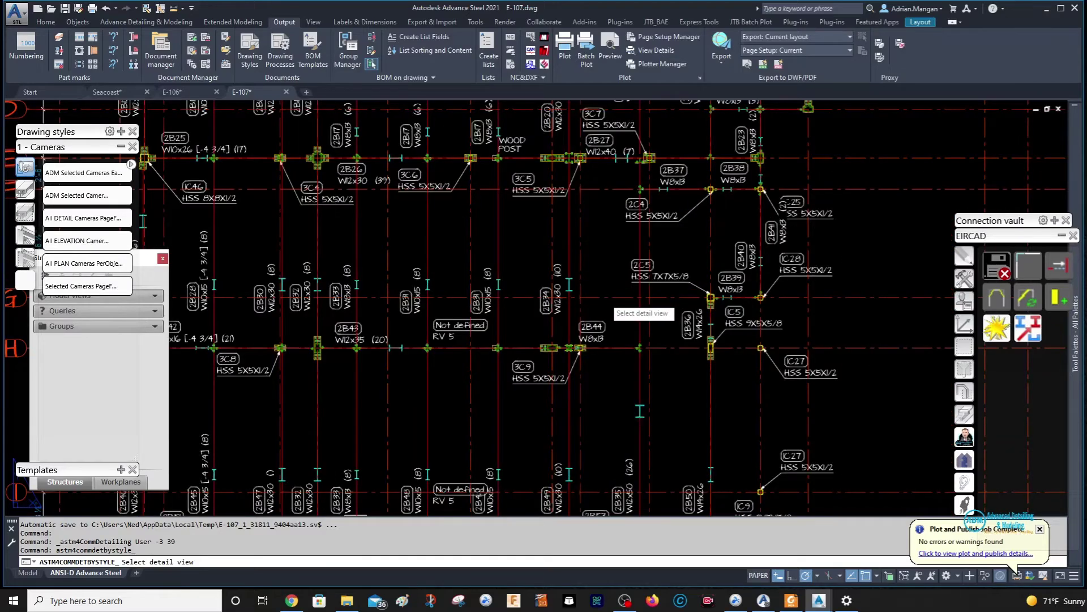
left_click(611, 308)
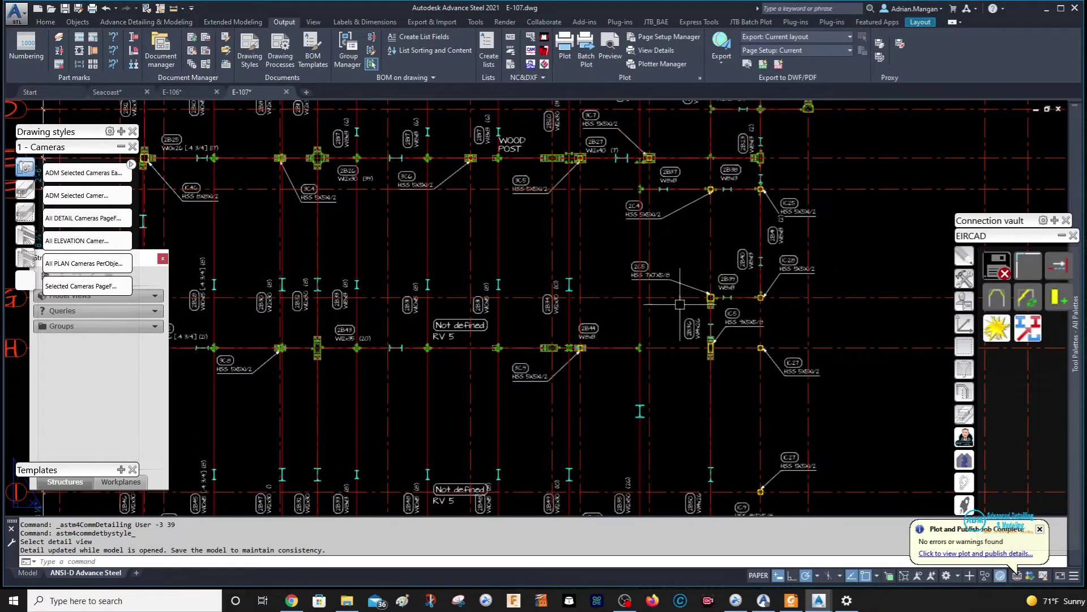
Step: Examine the resized column and beam labels across the E-107 plan, including the undefined RV 5 labels between grids G and J
scroll(696, 288, "down", 2)
middle_click_drag(696, 287, 773, 291)
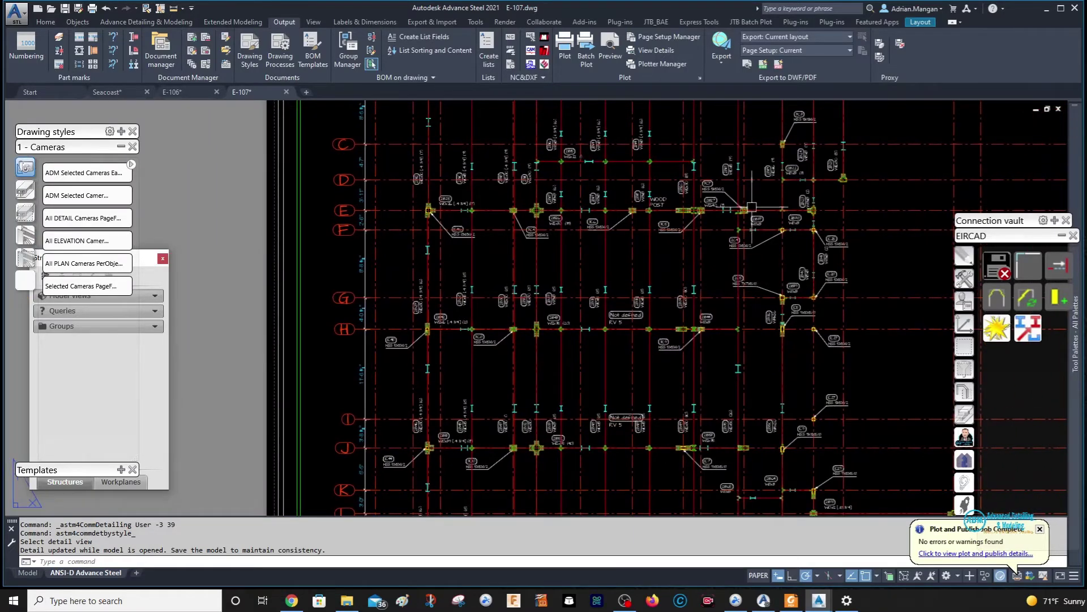
scroll(708, 170, "up", 4)
scroll(780, 190, "down", 2)
scroll(780, 190, "down", 2)
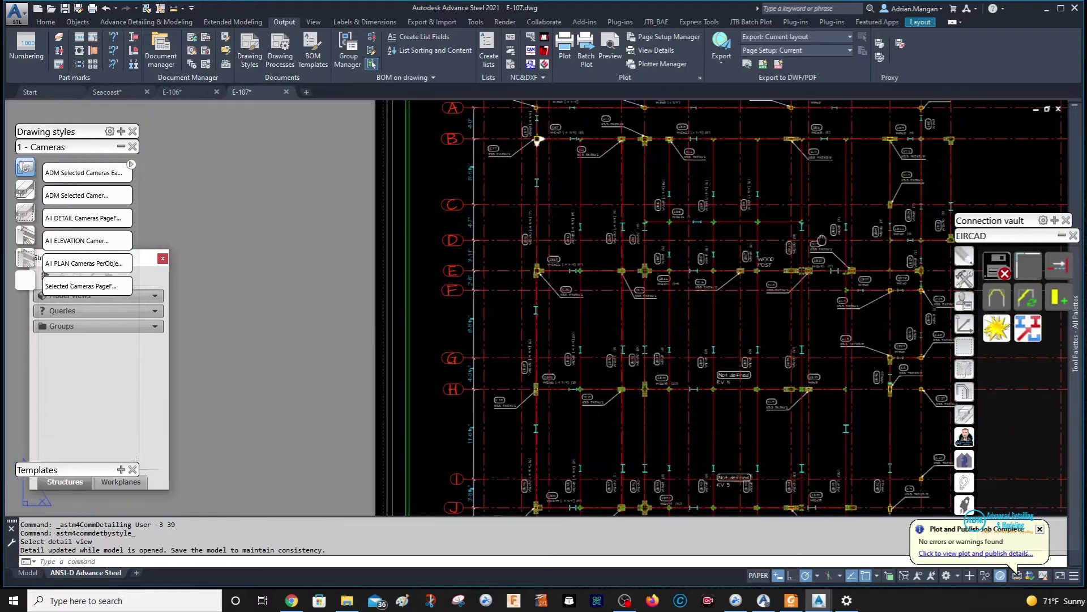
middle_click_drag(757, 184, 716, 246)
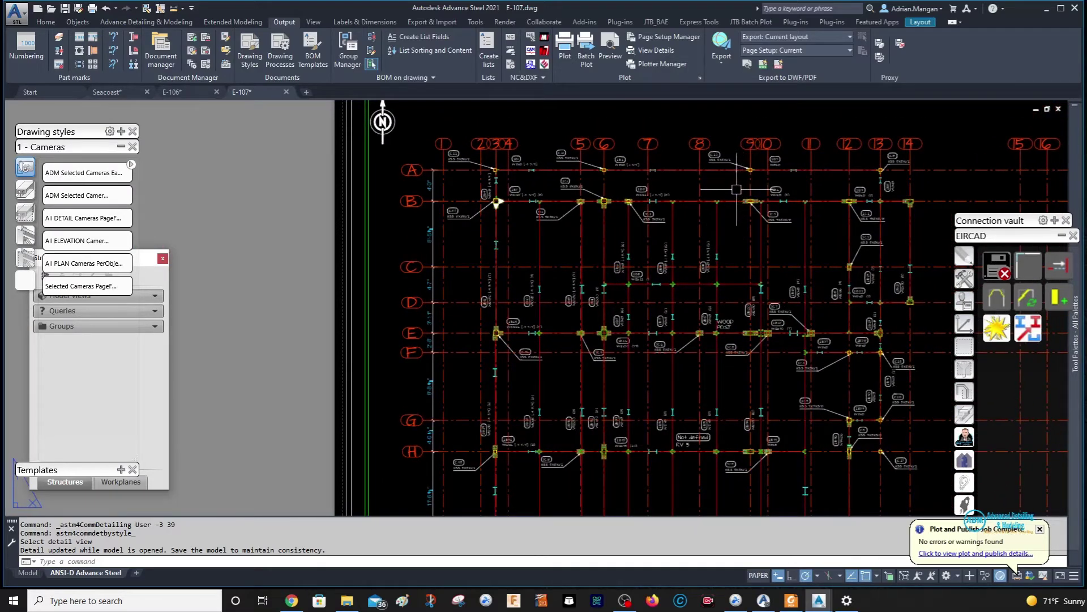
scroll(768, 162, "up", 4)
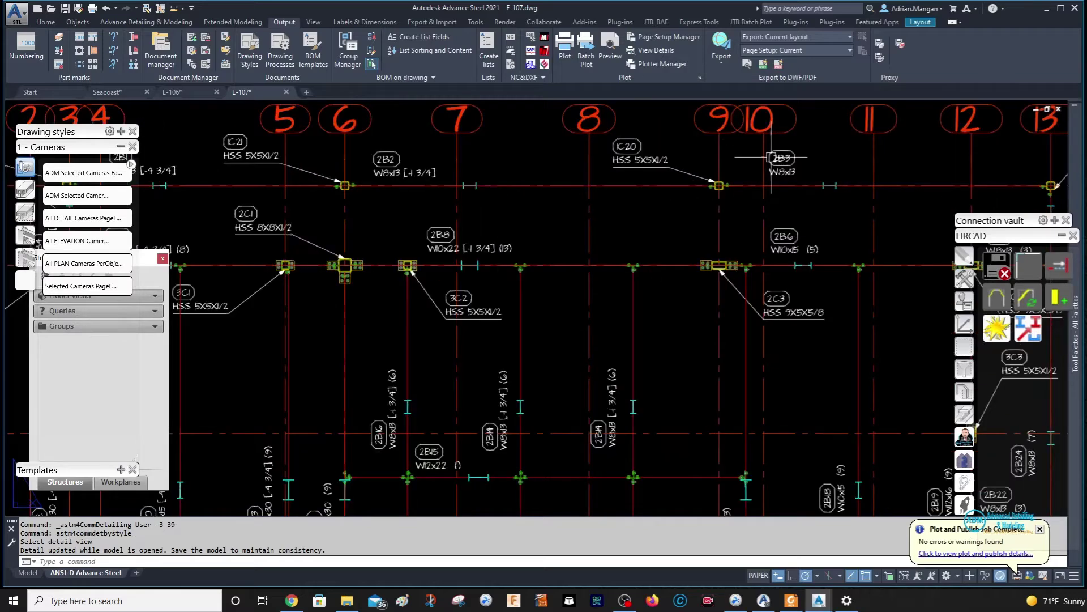
scroll(798, 184, "down", 4)
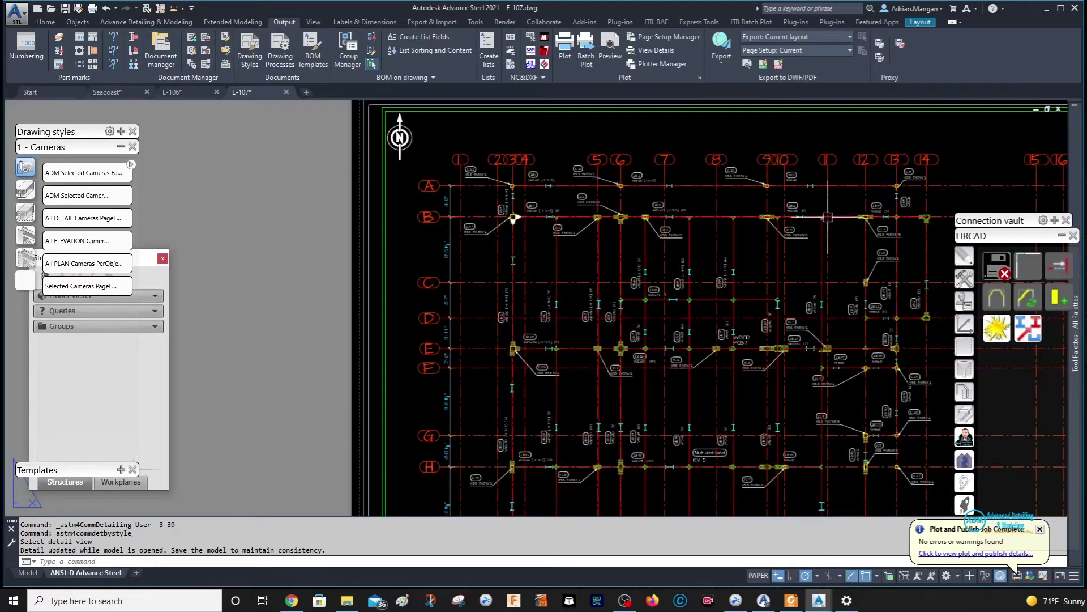
middle_click_drag(819, 212, 770, 179)
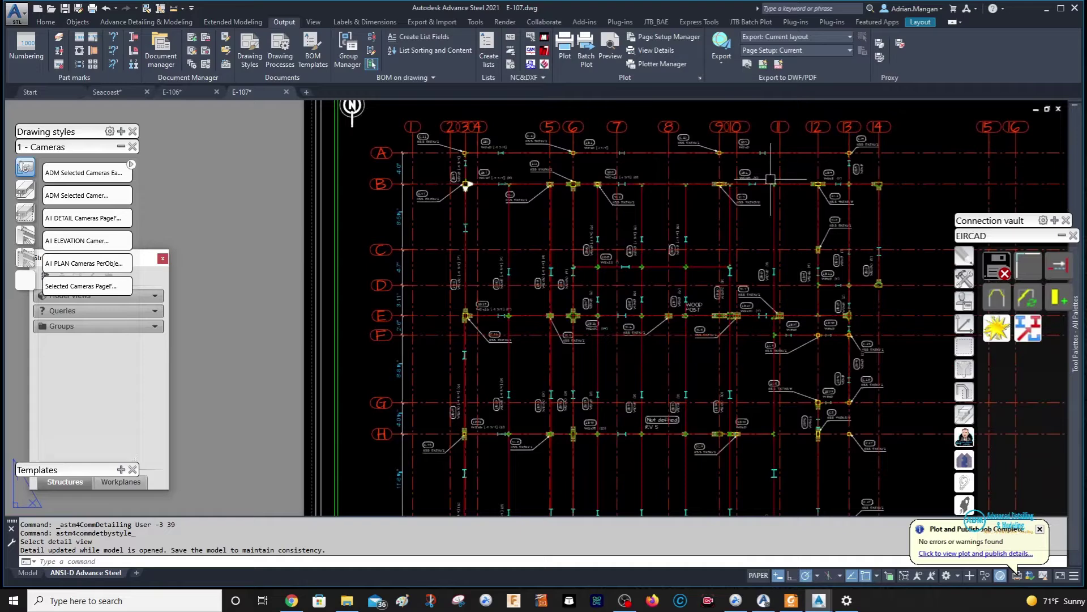
middle_click_drag(641, 299, 651, 261)
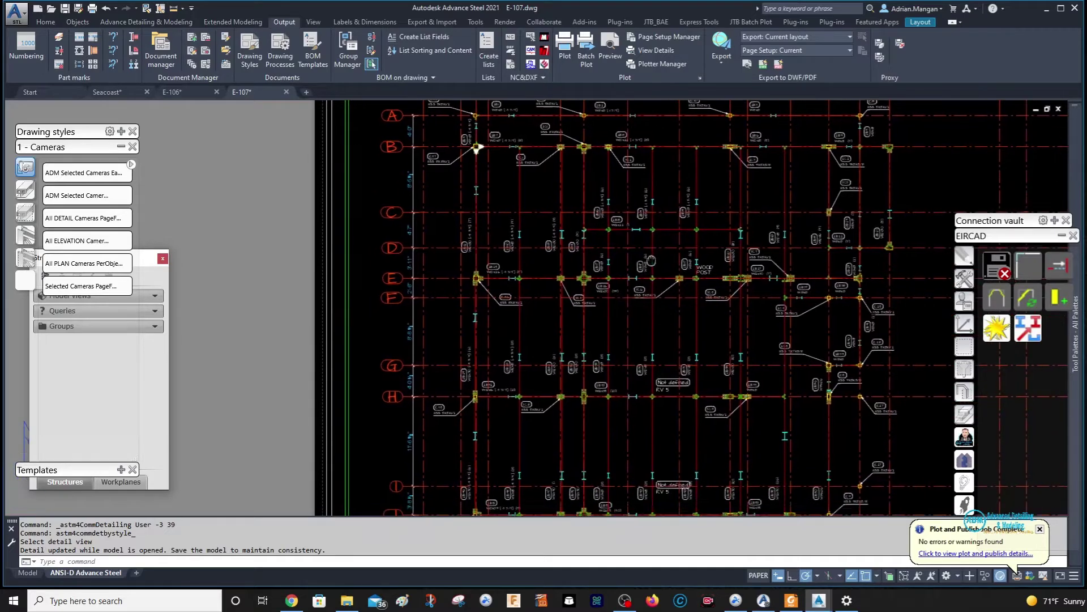
scroll(668, 407, "up", 4)
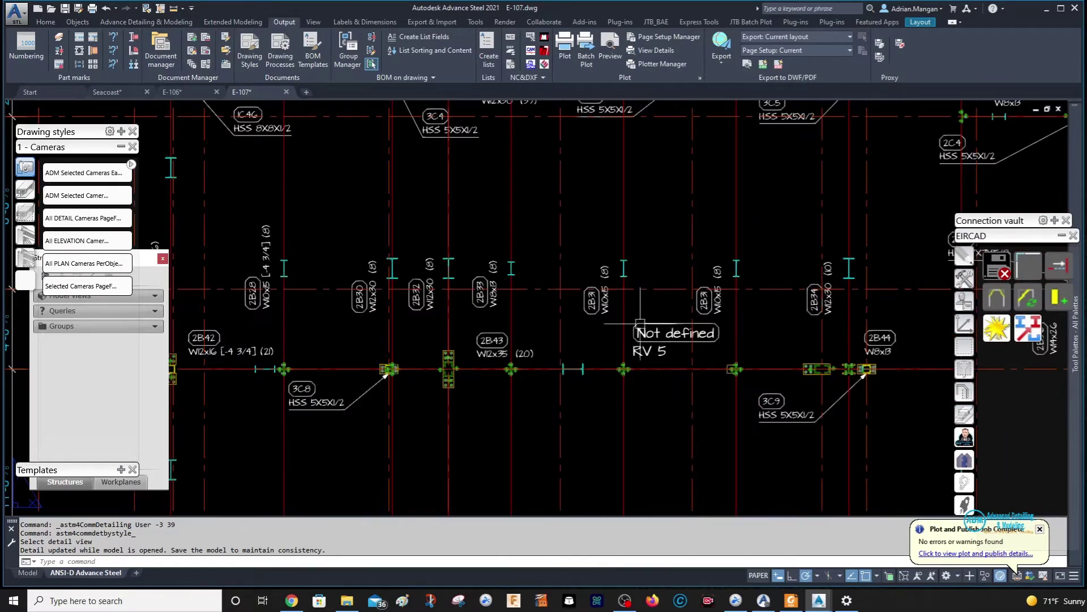
scroll(543, 238, "down", 2)
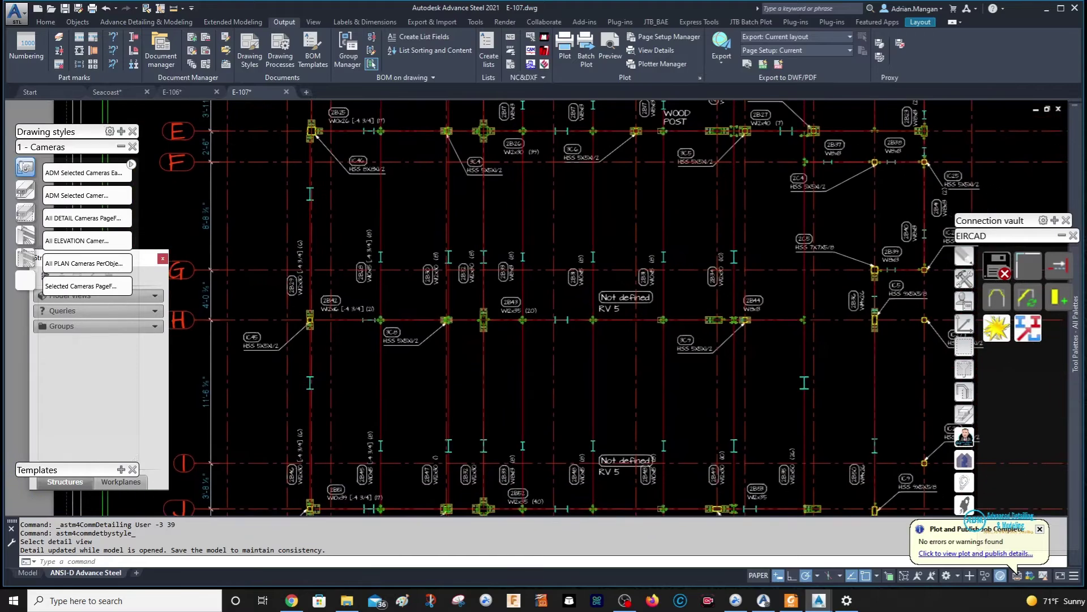
middle_click_drag(574, 417, 558, 377)
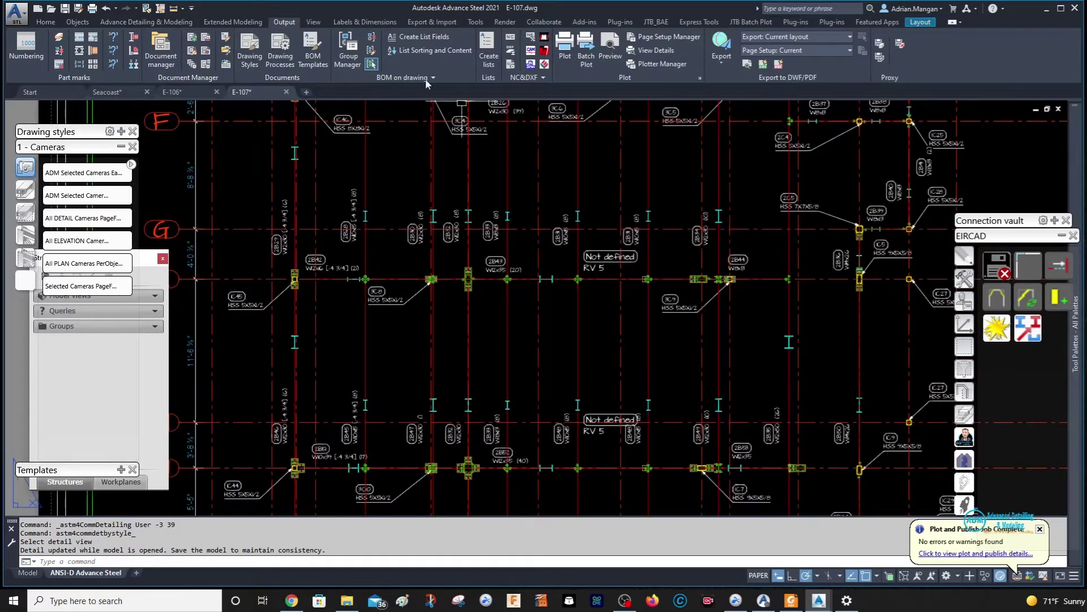
Step: Switch to the Seacoast model and examine the framing in 3D around the short posts standing on the beams
left_click(106, 91)
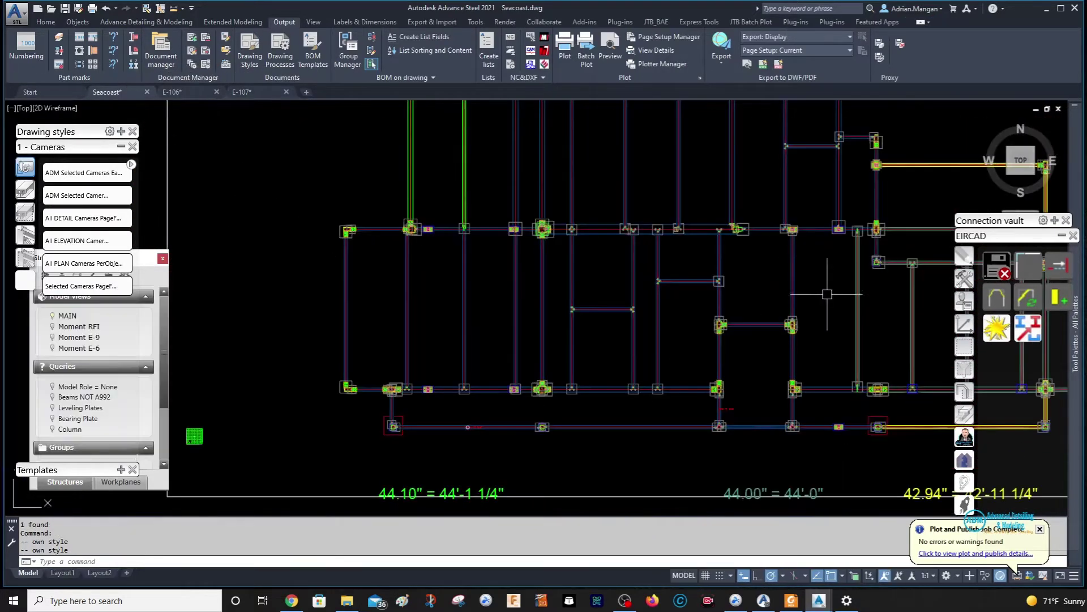
middle_click_drag(765, 226, 690, 470)
middle_click_drag(735, 268, 733, 299)
scroll(639, 208, "up", 9)
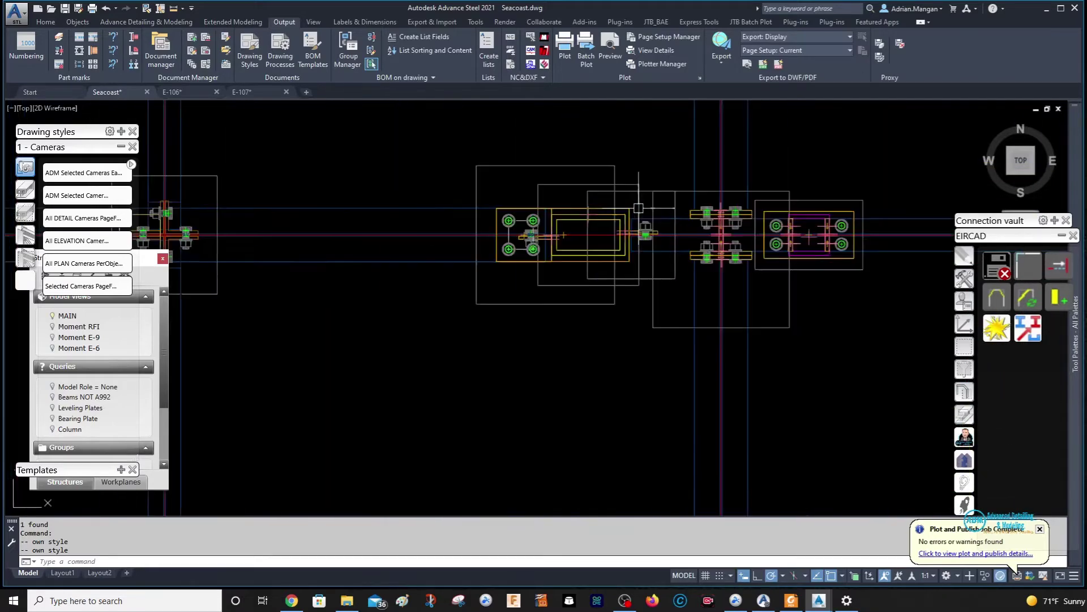
scroll(639, 208, "down", 8)
scroll(622, 225, "up", 7)
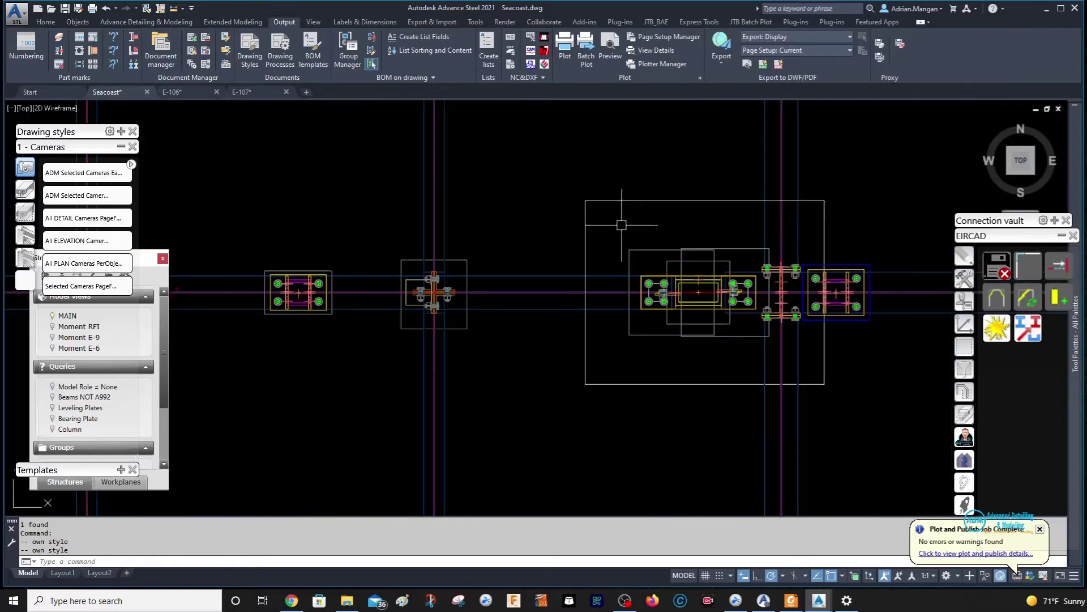
scroll(622, 225, "down", 7)
middle_click_drag(621, 225, 661, 169, "shift")
scroll(652, 266, "down", 5)
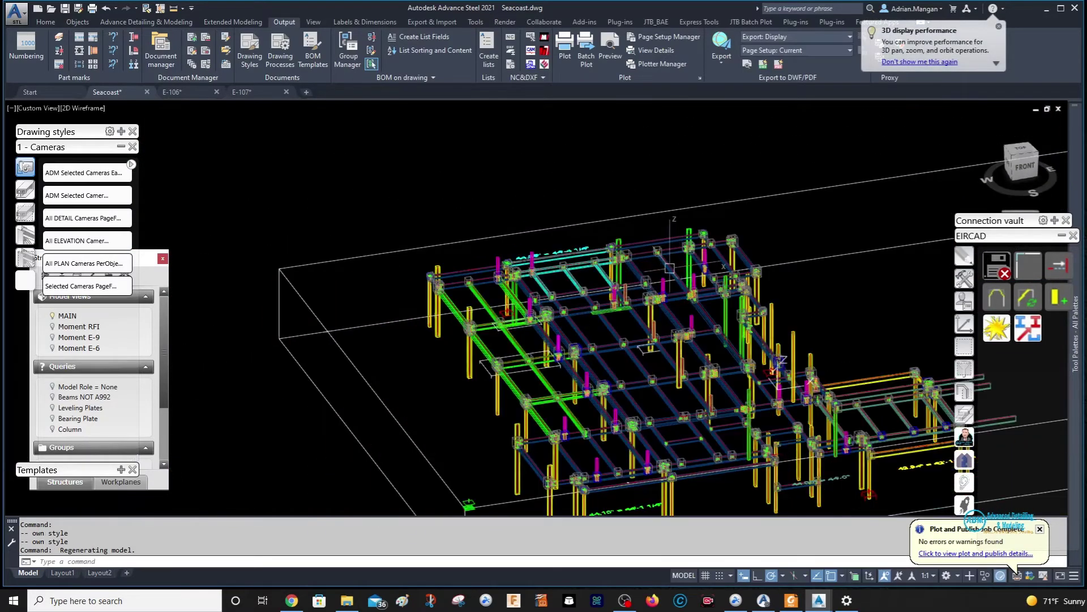
scroll(659, 297, "up", 10)
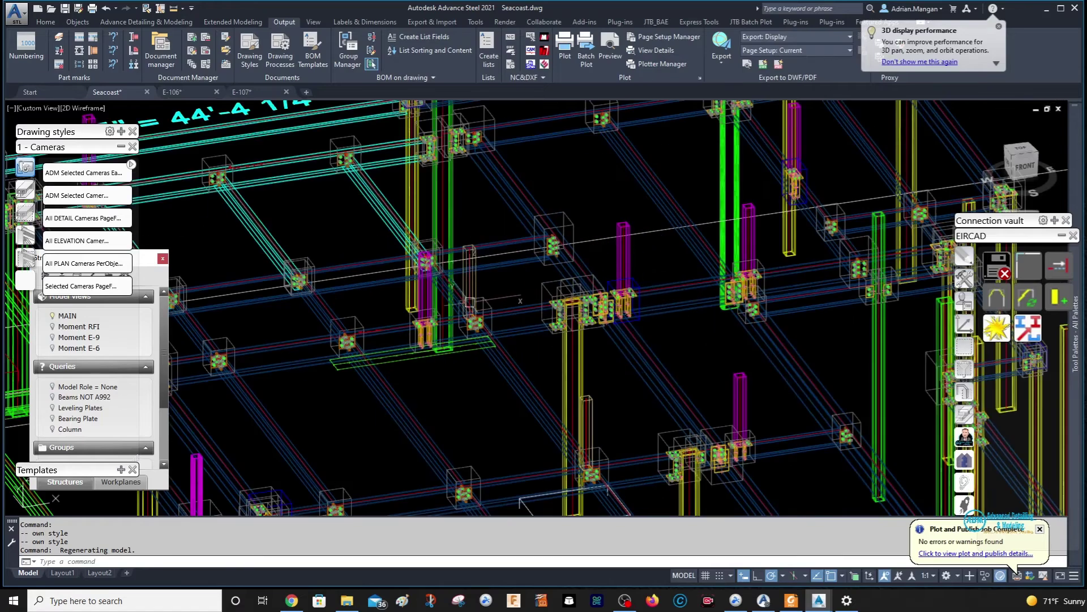
Step: Check the naming properties of one short post in the Seacoast model, leaving them as they are
double_click(481, 283)
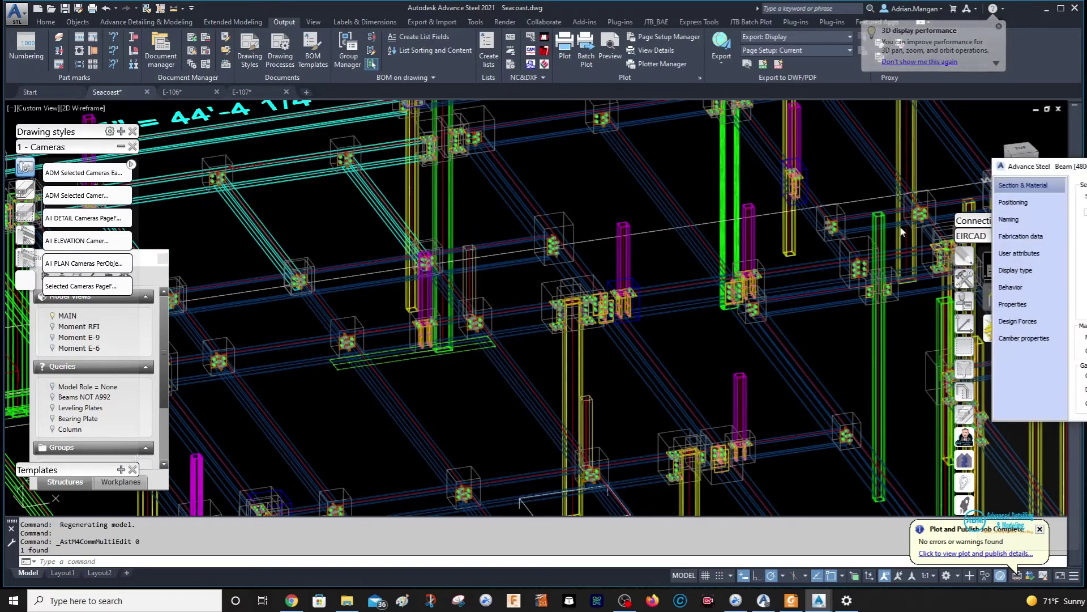
left_click(1012, 220)
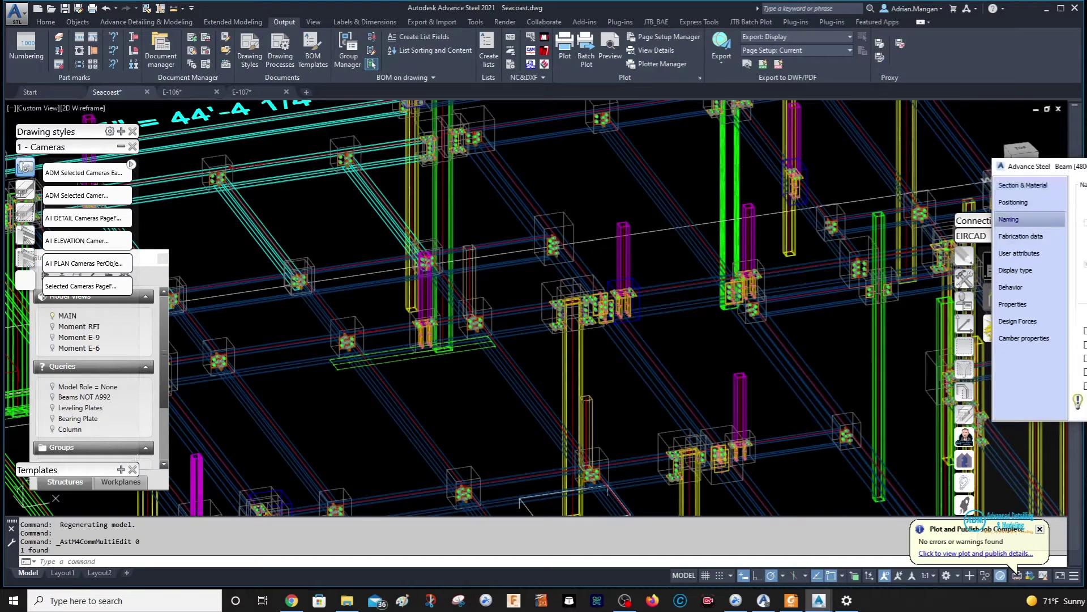
key("Escape")
key("Escape")
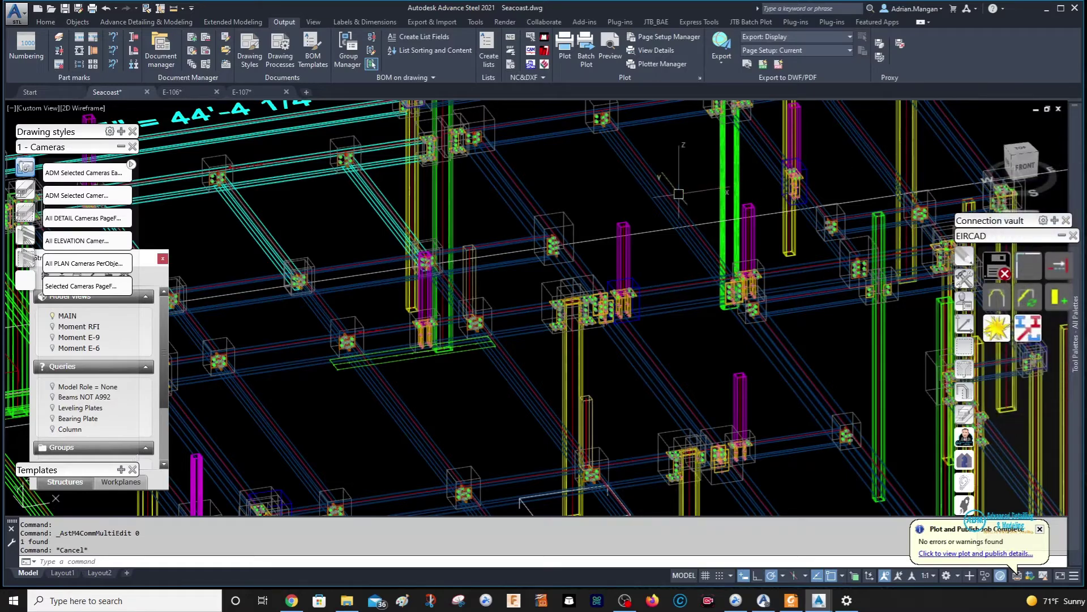
Step: Select all posts similar to the short post and review their shared naming settings in the Advance properties
right_click(469, 273)
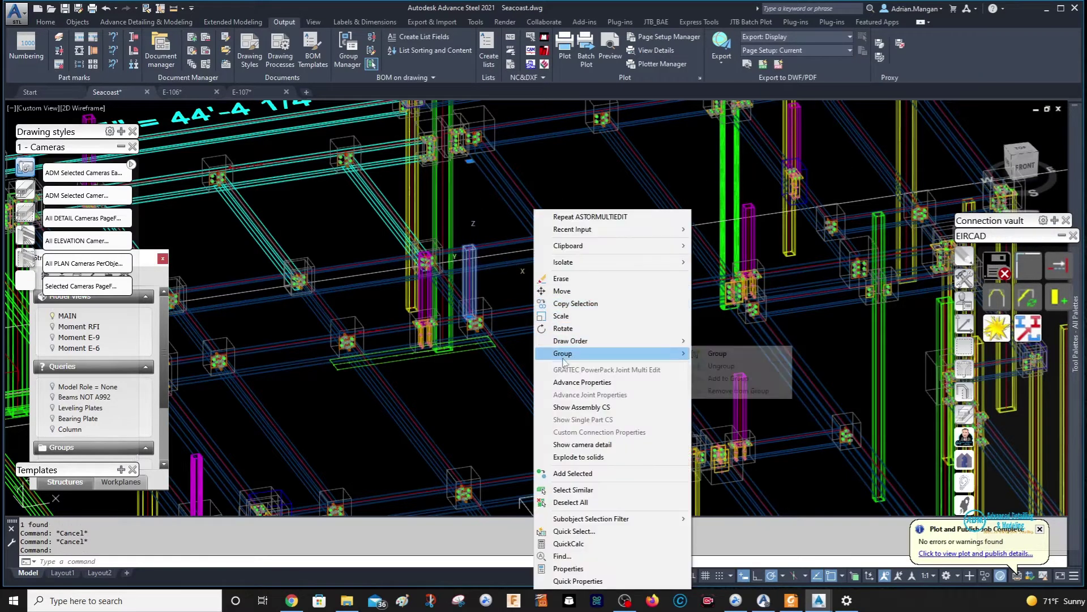
left_click(573, 489)
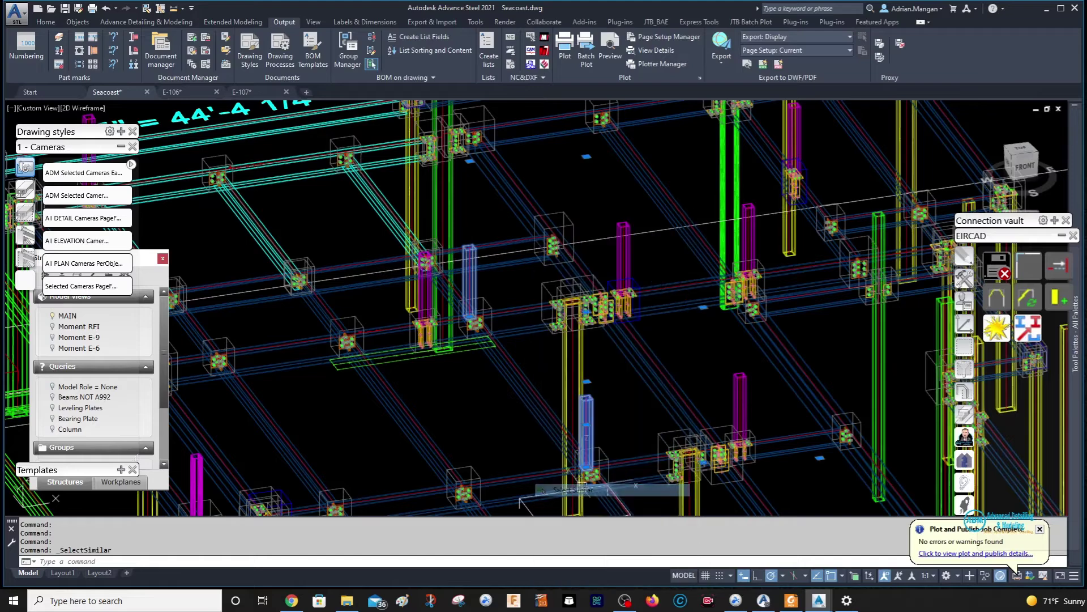
scroll(673, 235, "down", 6)
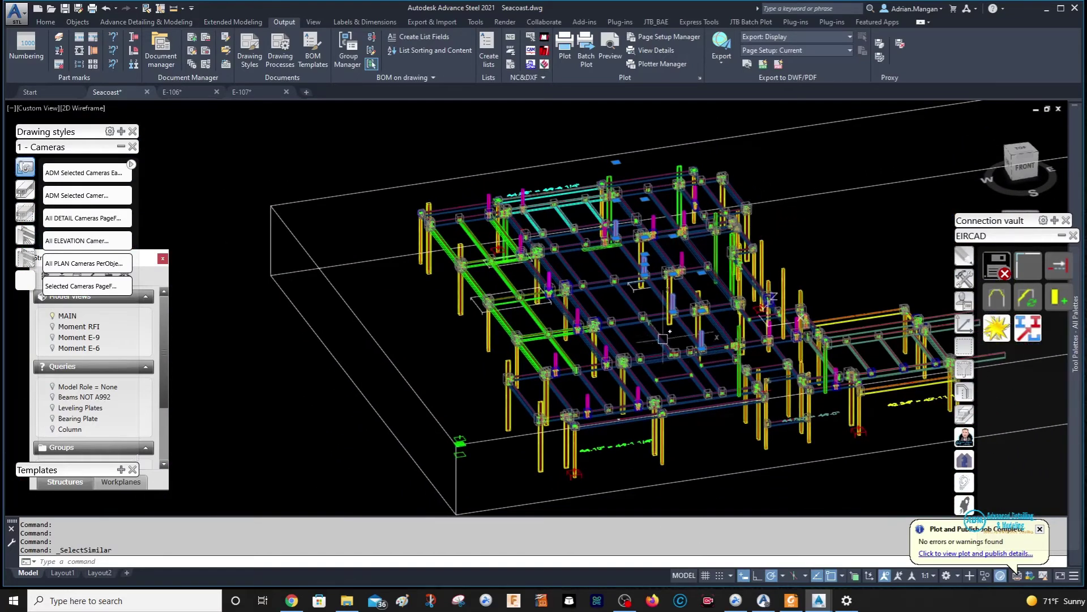
mouse_move(822, 268)
middle_mouse_down("shift")
mouse_move(820, 221)
mouse_move(817, 233)
middle_mouse_up("shift")
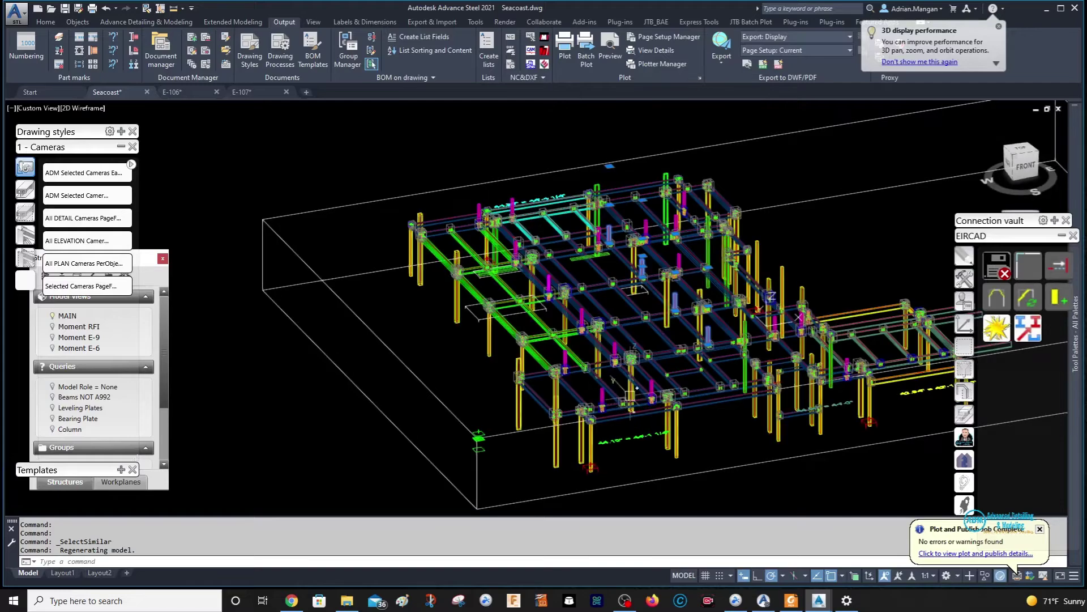
scroll(818, 369, "up", 6)
middle_click_drag(818, 369, 816, 366, "shift")
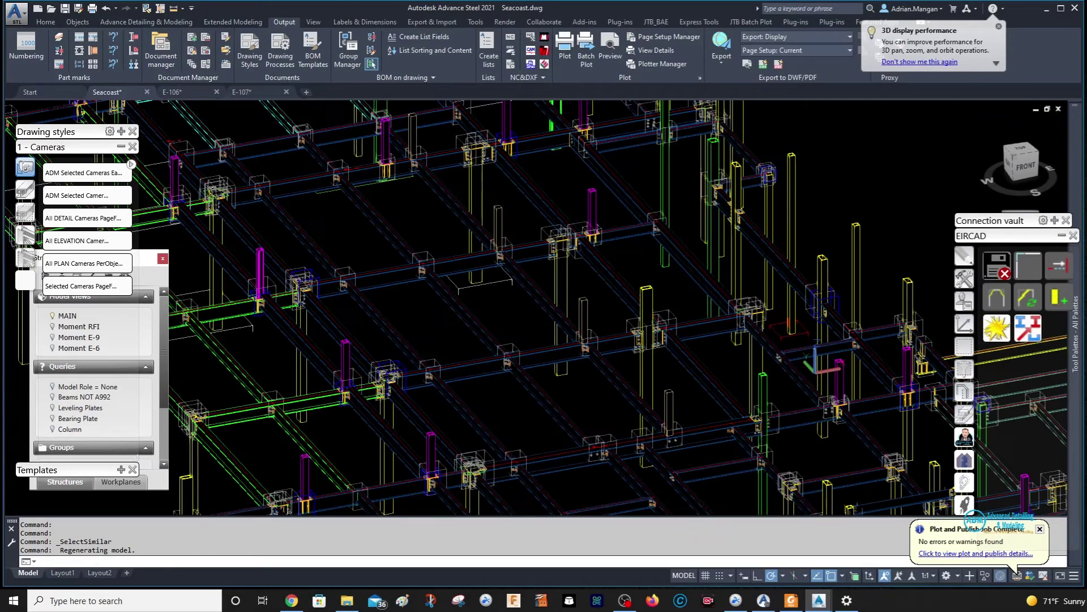
right_click(870, 183)
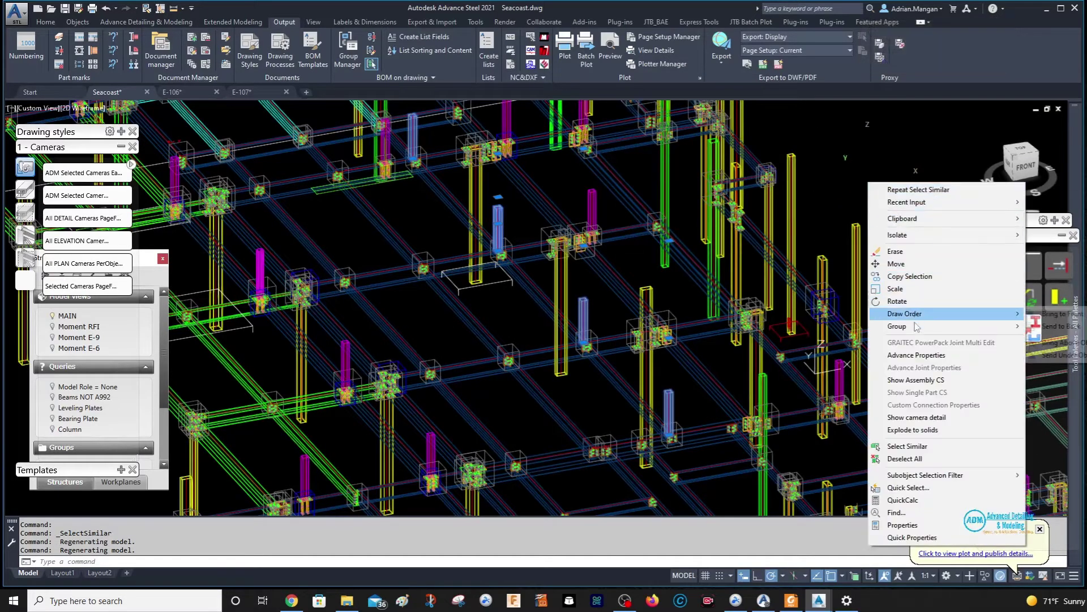
left_click(917, 355)
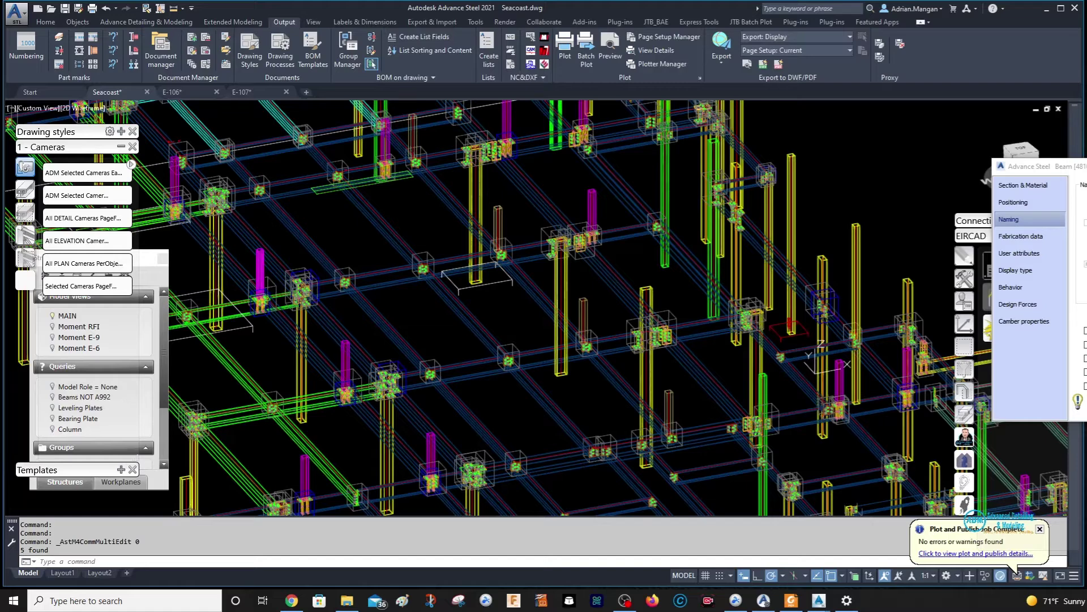
key("Escape")
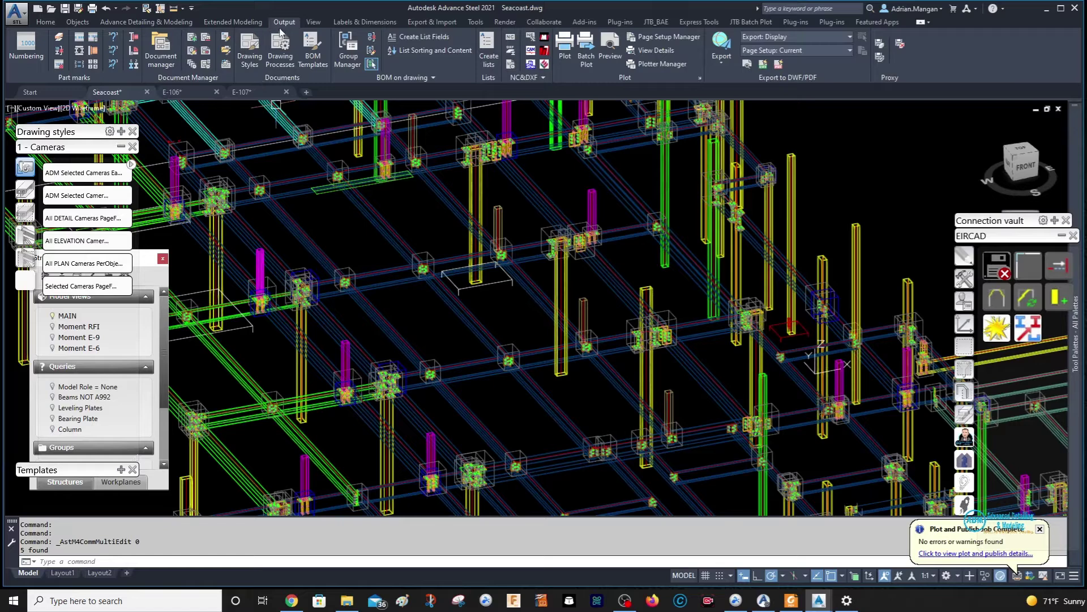
Step: Return to E-107 and examine the Side/Width rules for Mp - Column and Mp - Beam in the Plan view Full - ADM 1/16 objects presentation
left_click(244, 92)
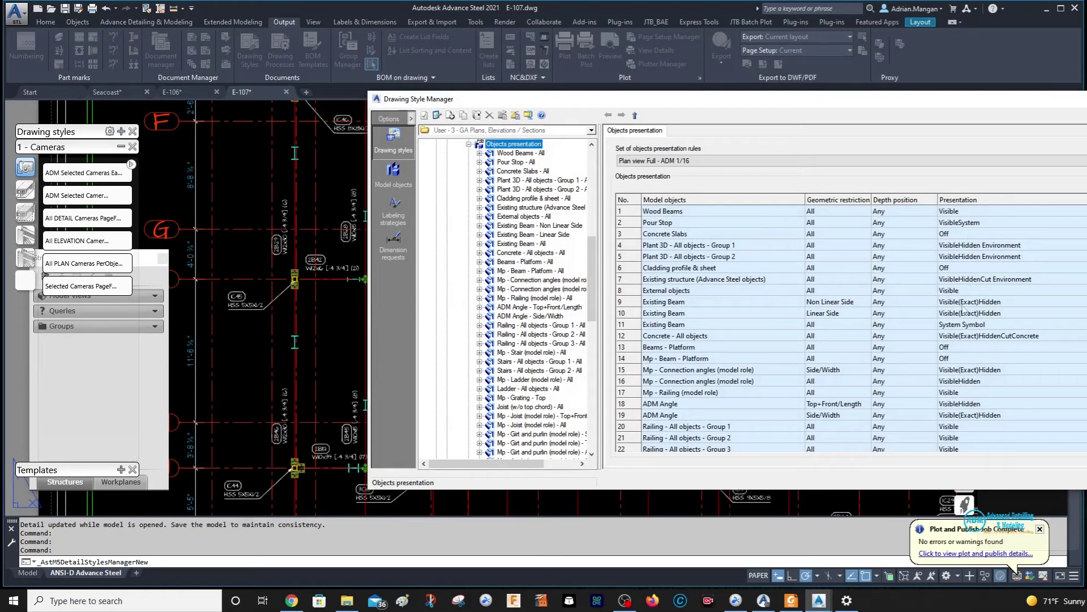
scroll(671, 320, "down", 2)
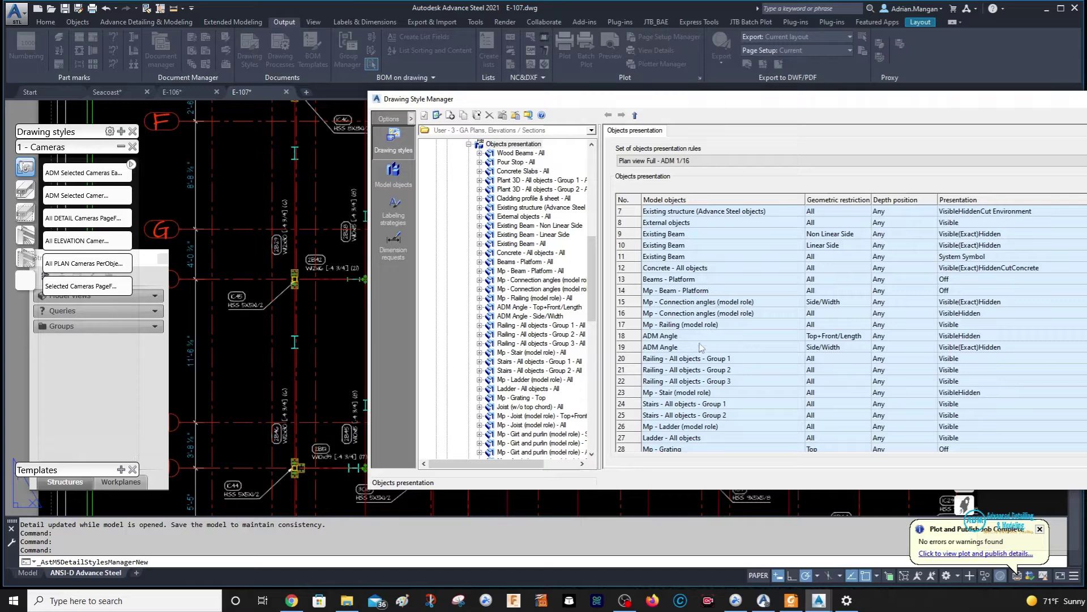
scroll(721, 389, "down", 2)
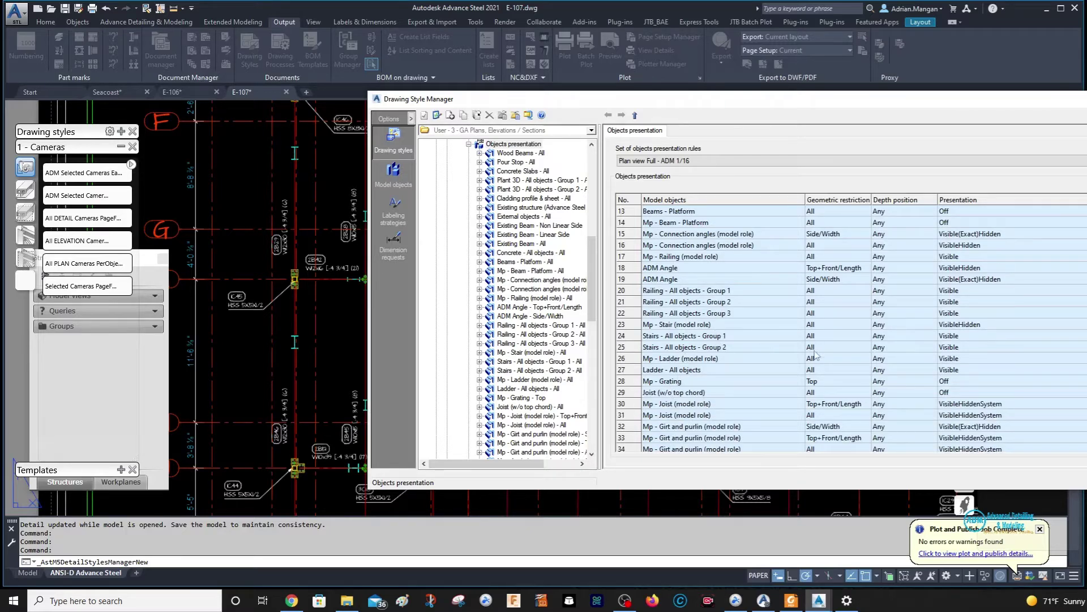
scroll(678, 333, "down", 2)
scroll(678, 334, "down", 2)
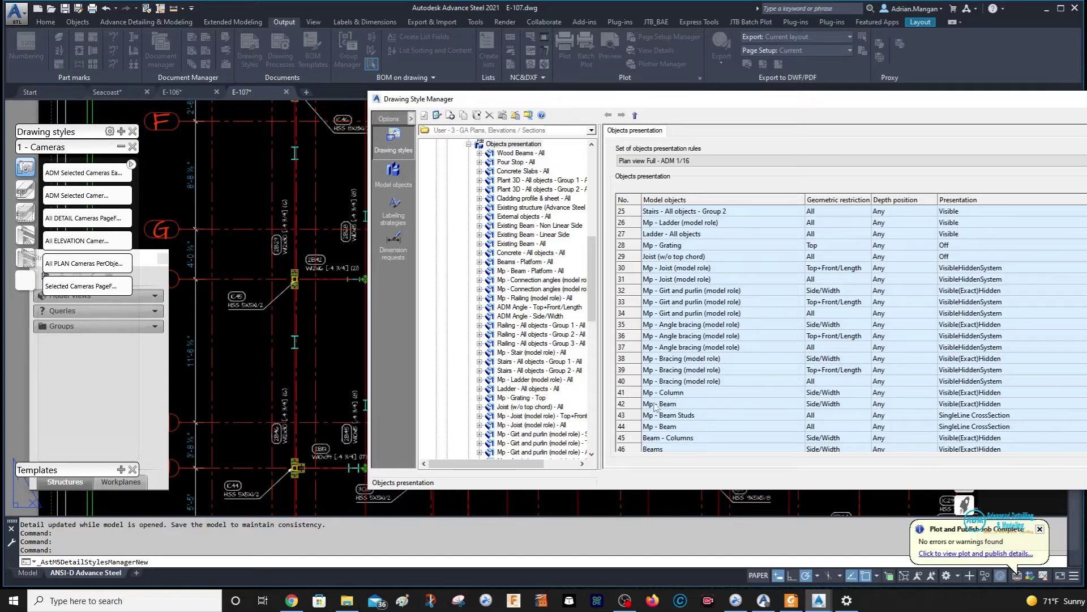
left_click(638, 404)
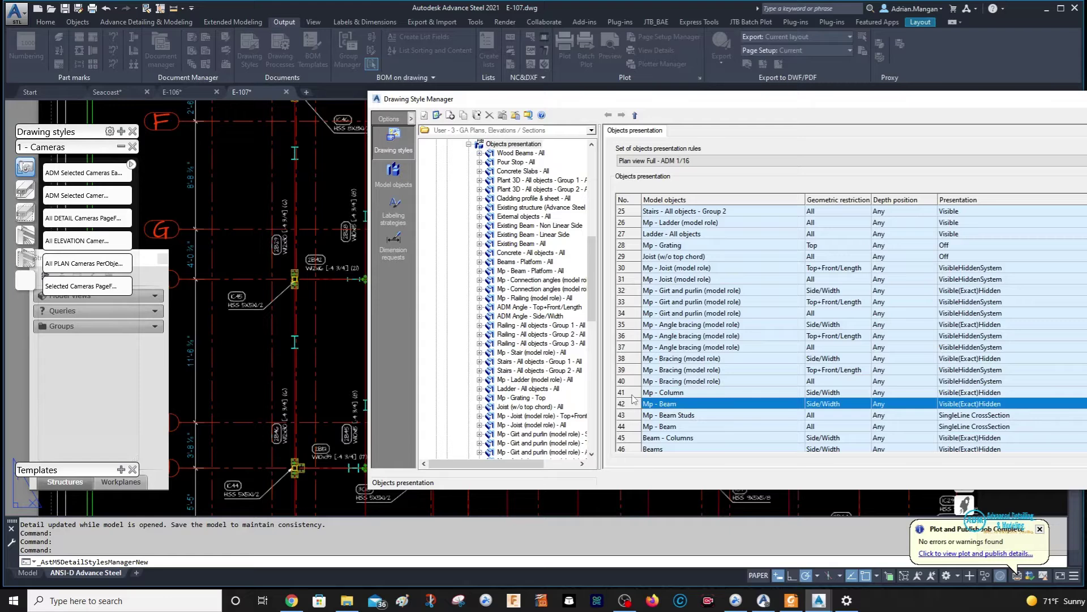
left_click(634, 394)
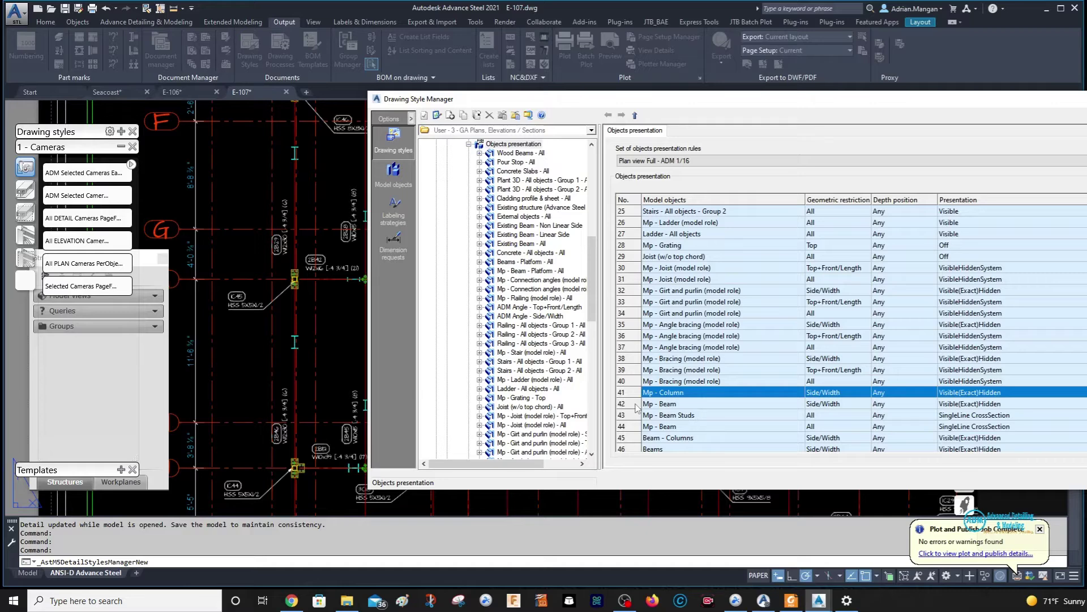
Step: Recheck the short post's naming properties in the Seacoast model against the Mp - Beam Side/Width rule, leaving them as they are
left_click(637, 405)
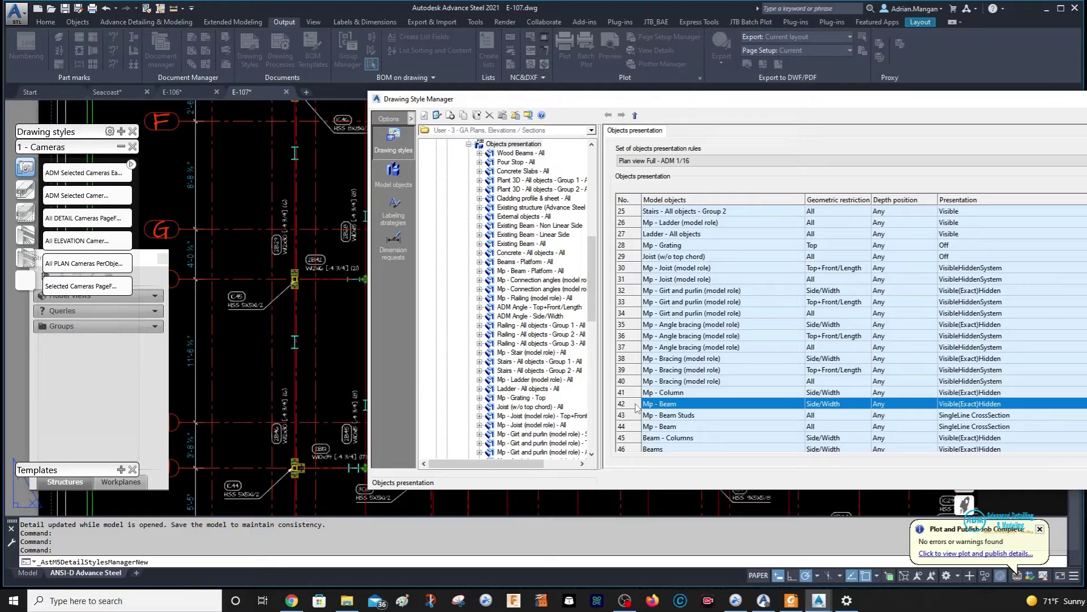
key("Escape")
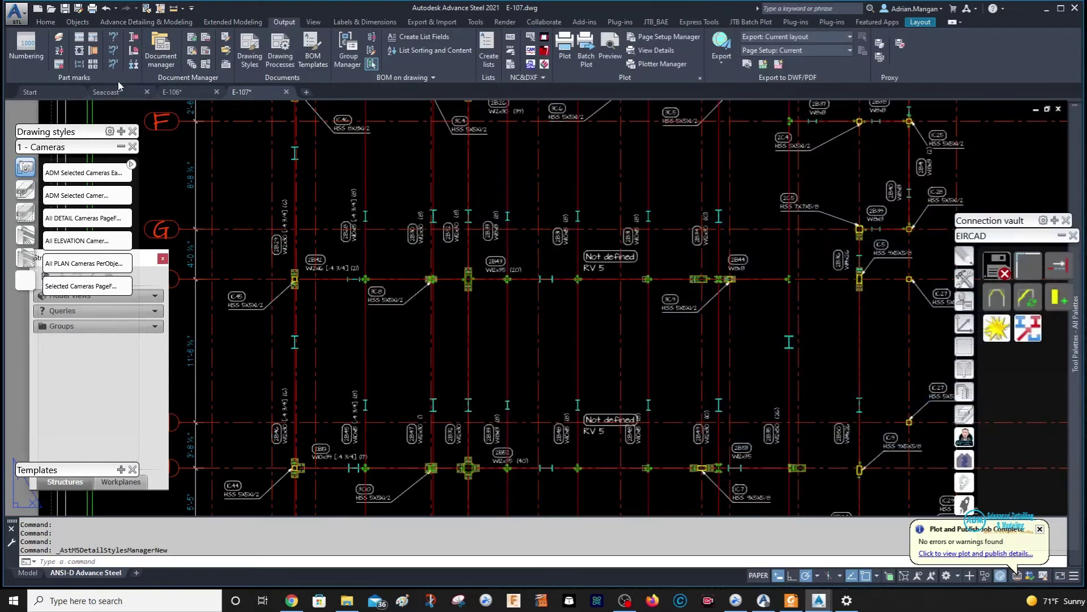
left_click(116, 92)
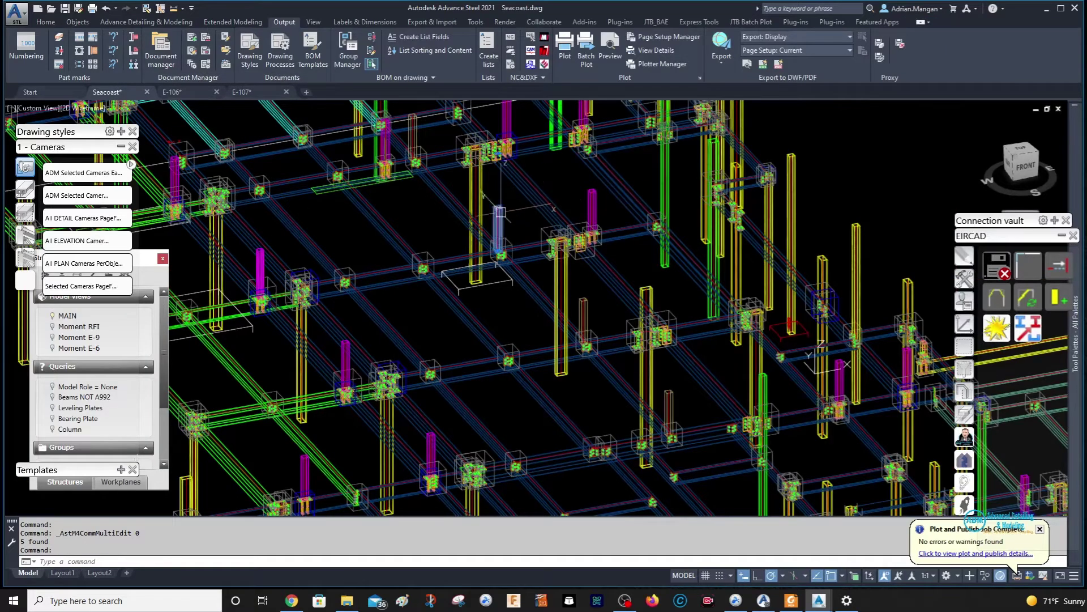
double_click(499, 226)
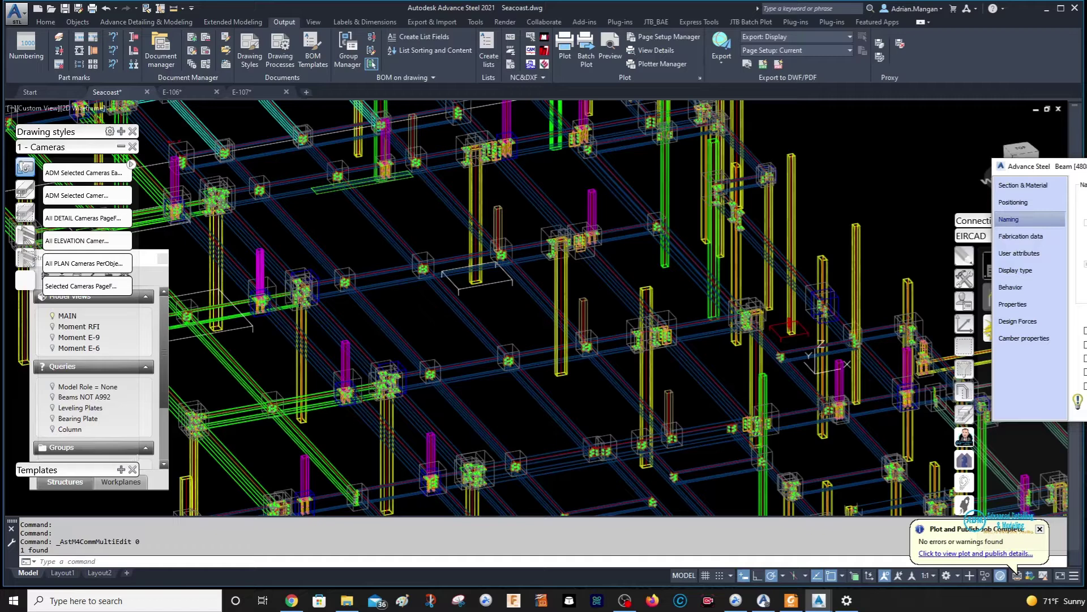
key("Escape")
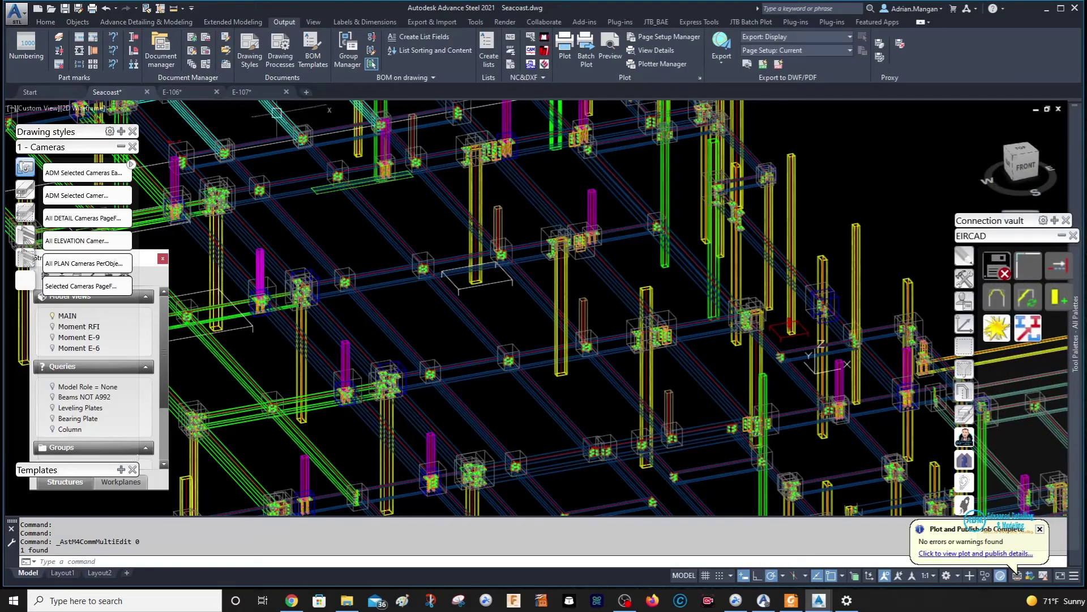
left_click(255, 92)
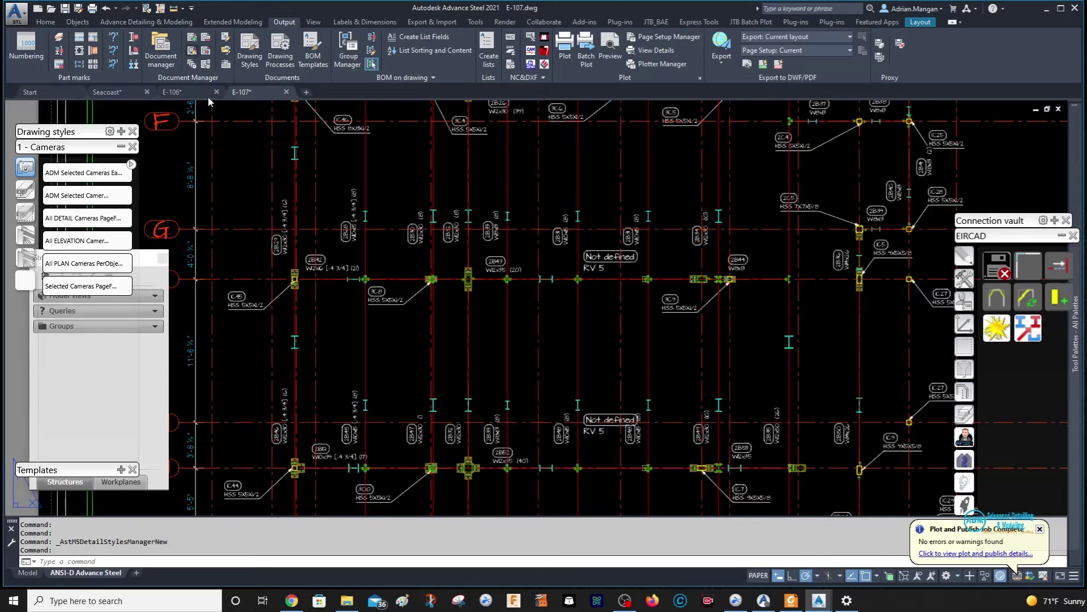
Step: Duplicate the Mp - Beam Side/Width rule in the Plan view Full - ADM 1/16 objects presentation, placing the copy directly above the original
key("Return")
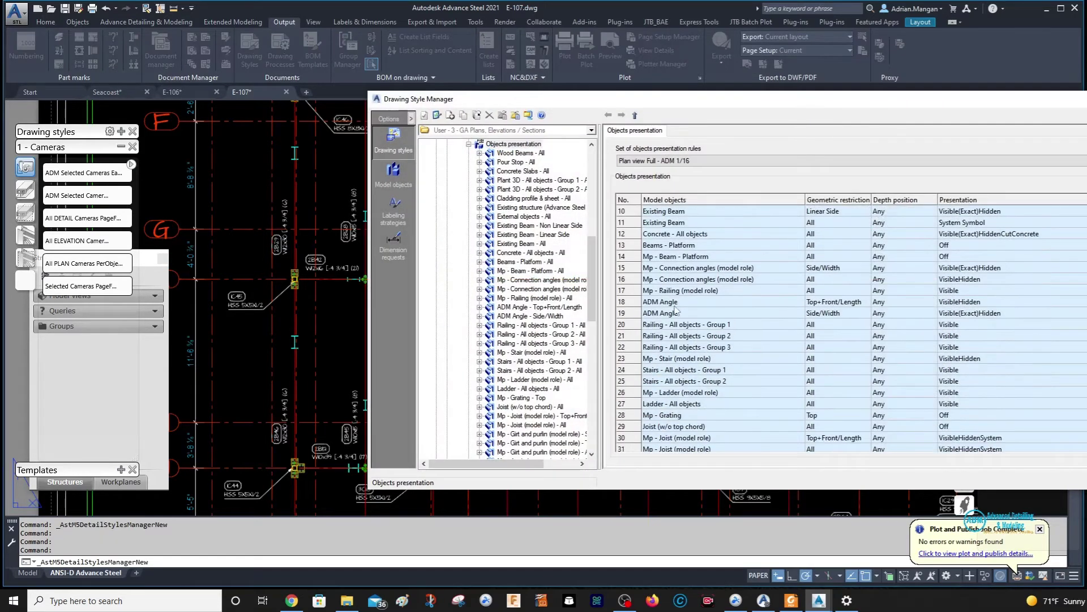
scroll(667, 316, "down", 4)
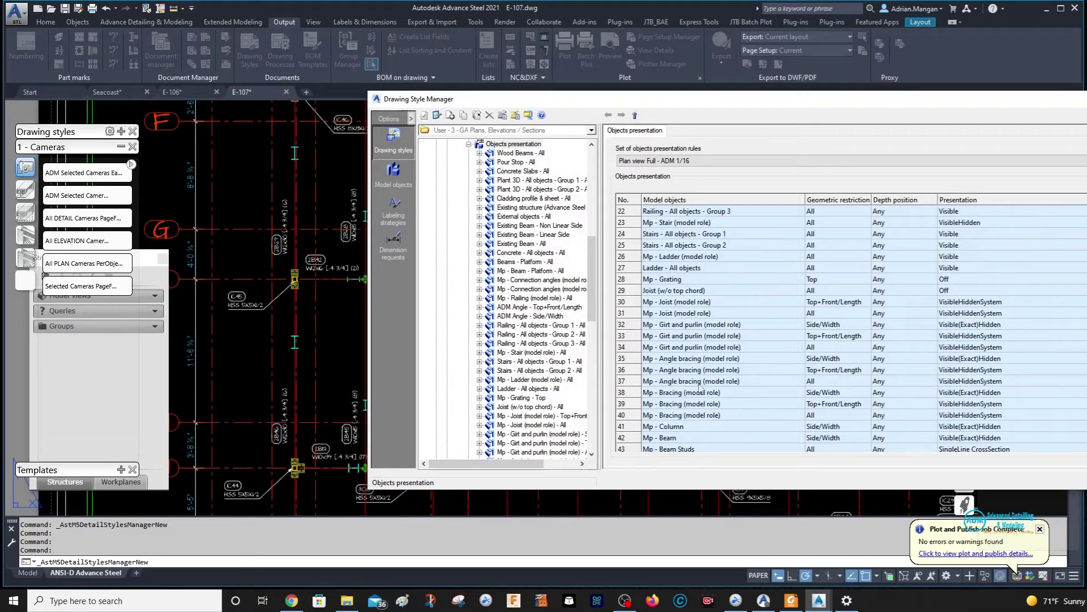
scroll(691, 412, "down", 2)
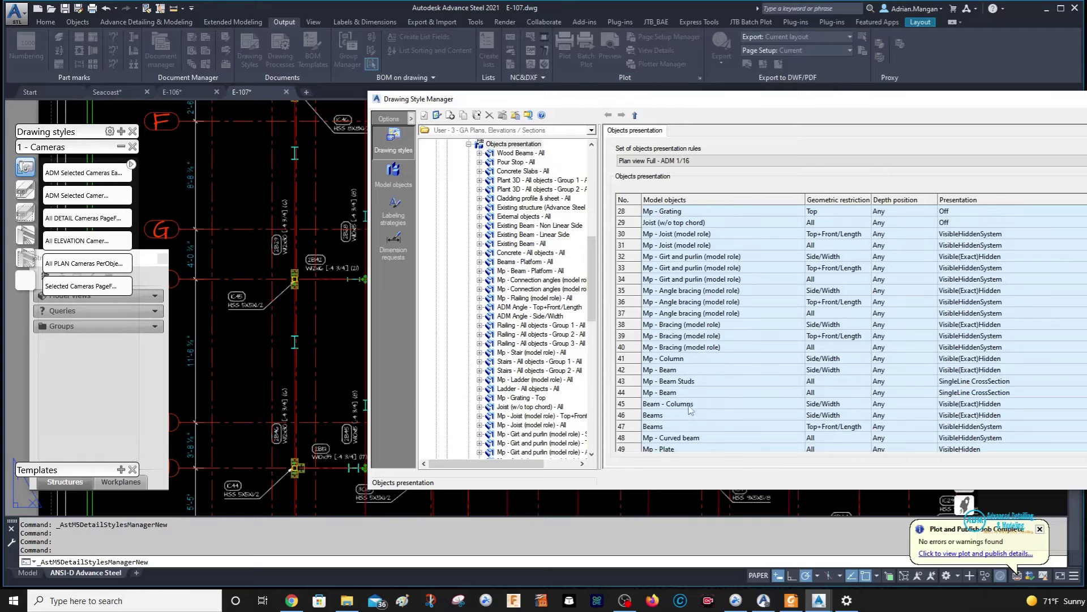
left_click(639, 372)
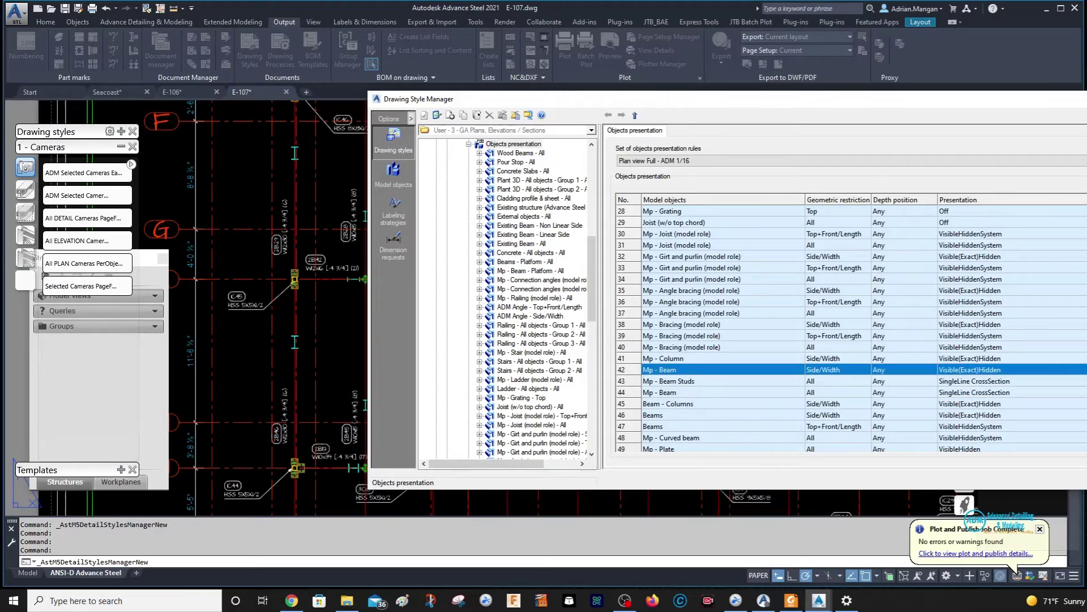
scroll(714, 396, "down", 10)
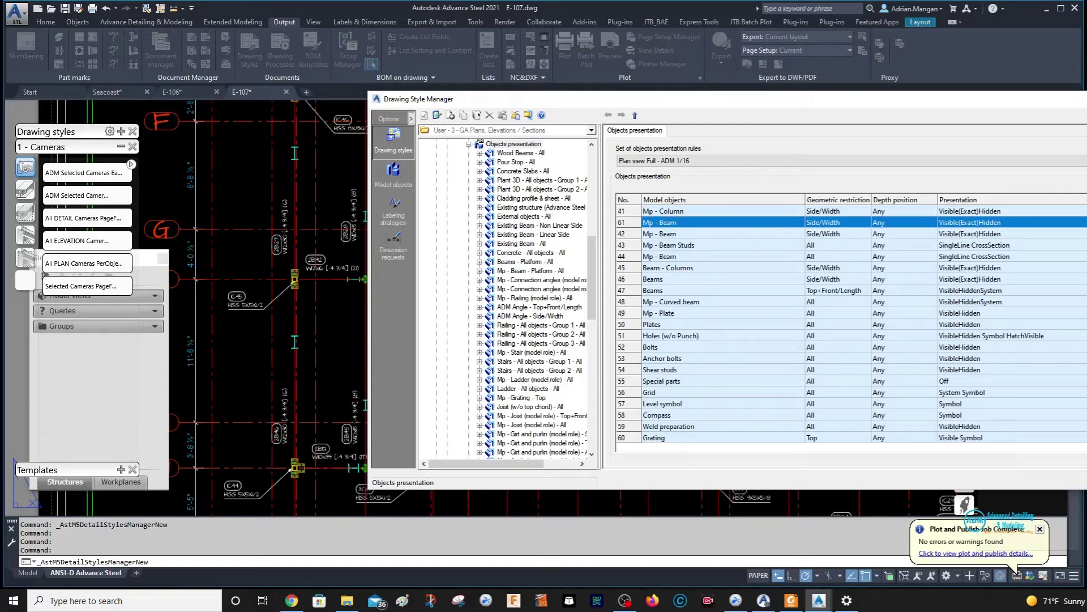
Step: For the copied Mp - Beam rule, create a new model object named Mp - Wood Post in the group Parts (w/ model role)
double_click(637, 223)
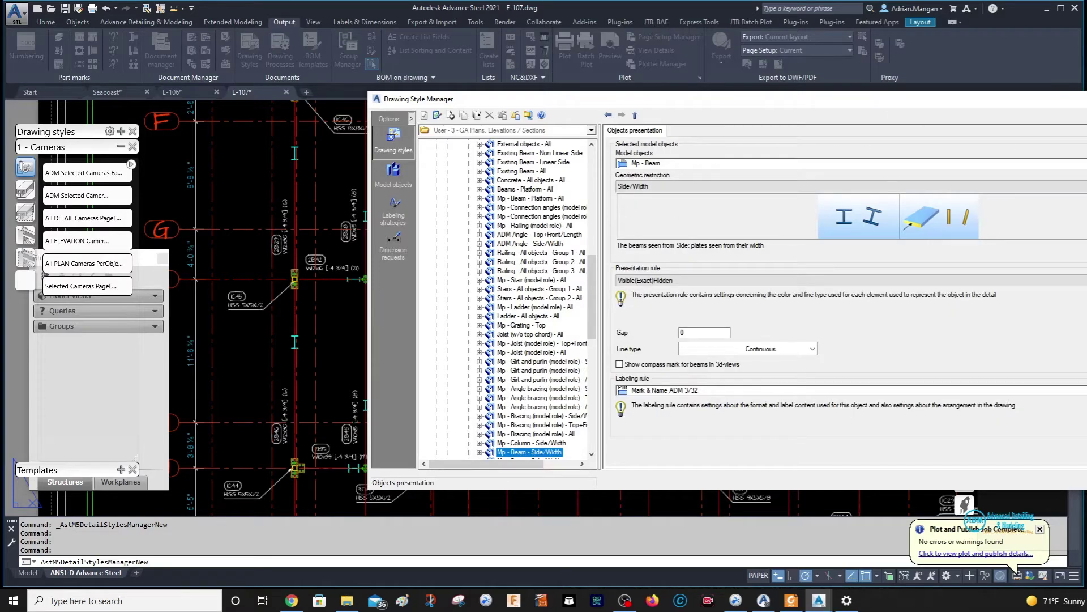
left_click(736, 214)
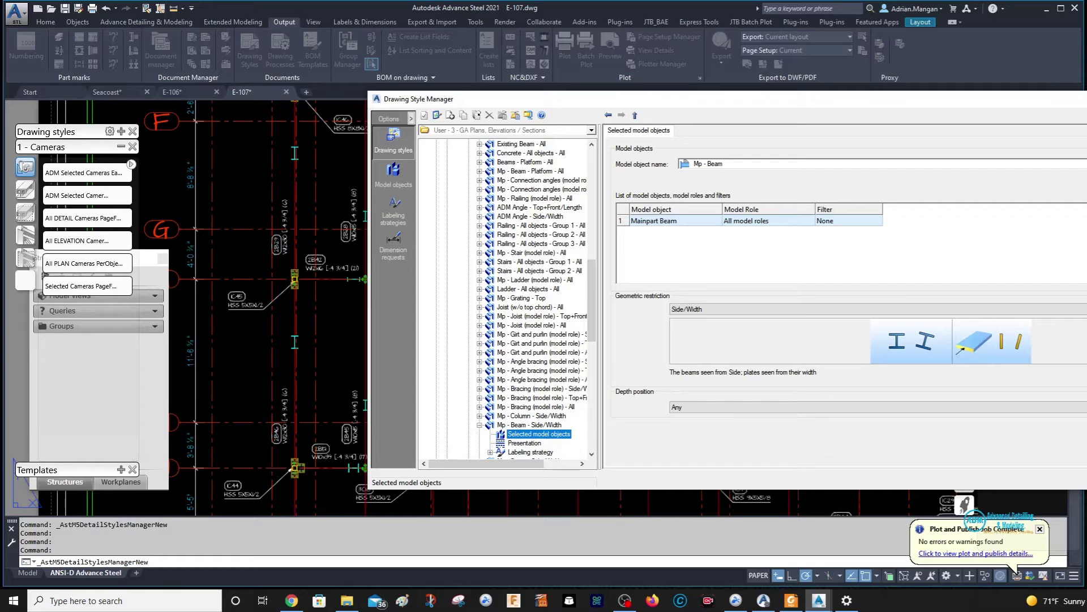
left_click(1084, 164)
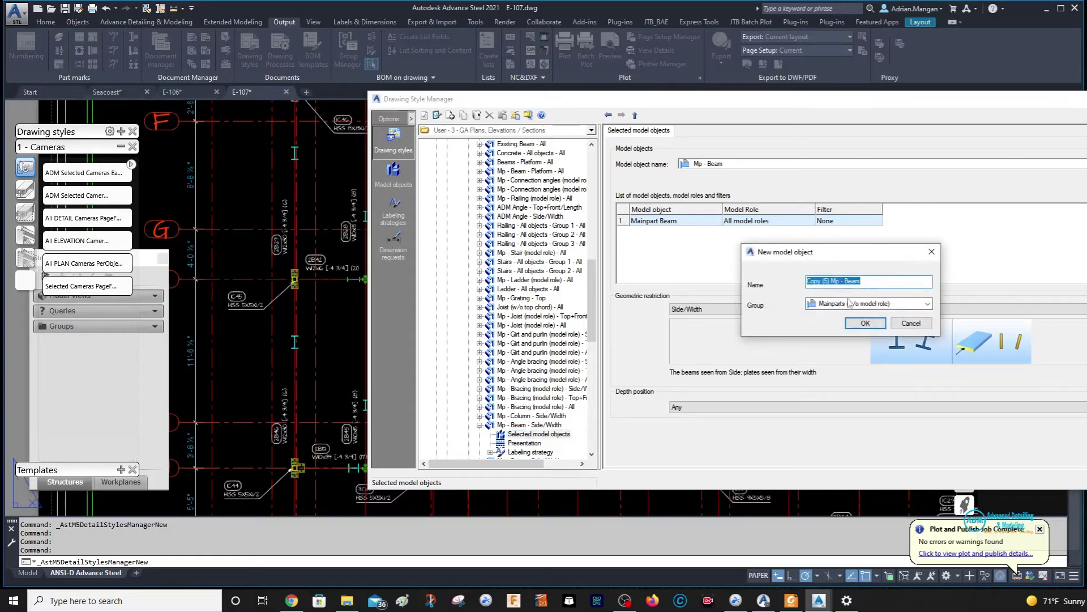
left_click(899, 305)
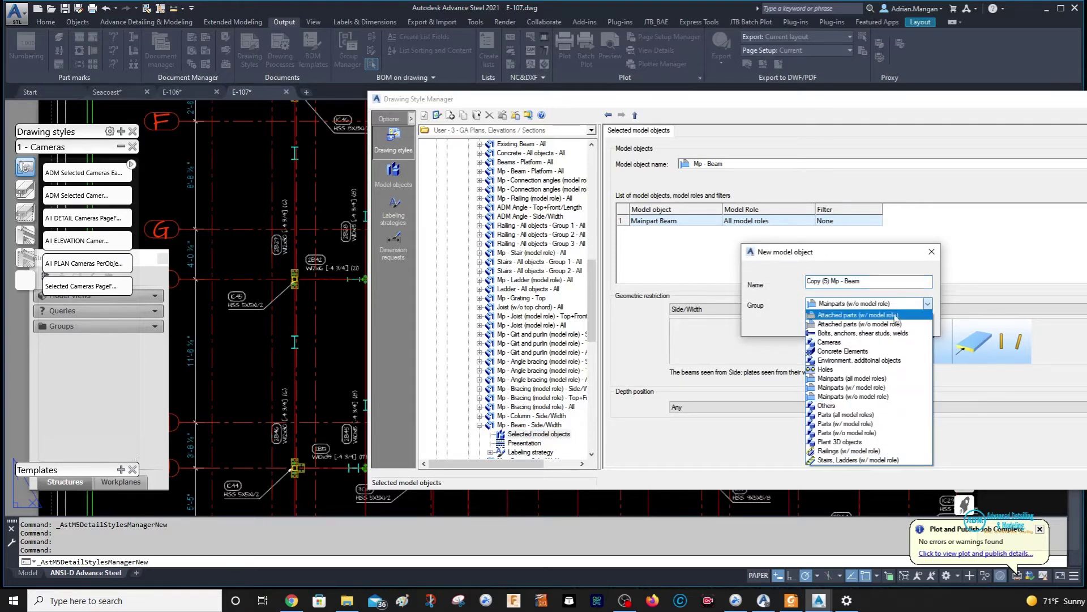
left_click(872, 315)
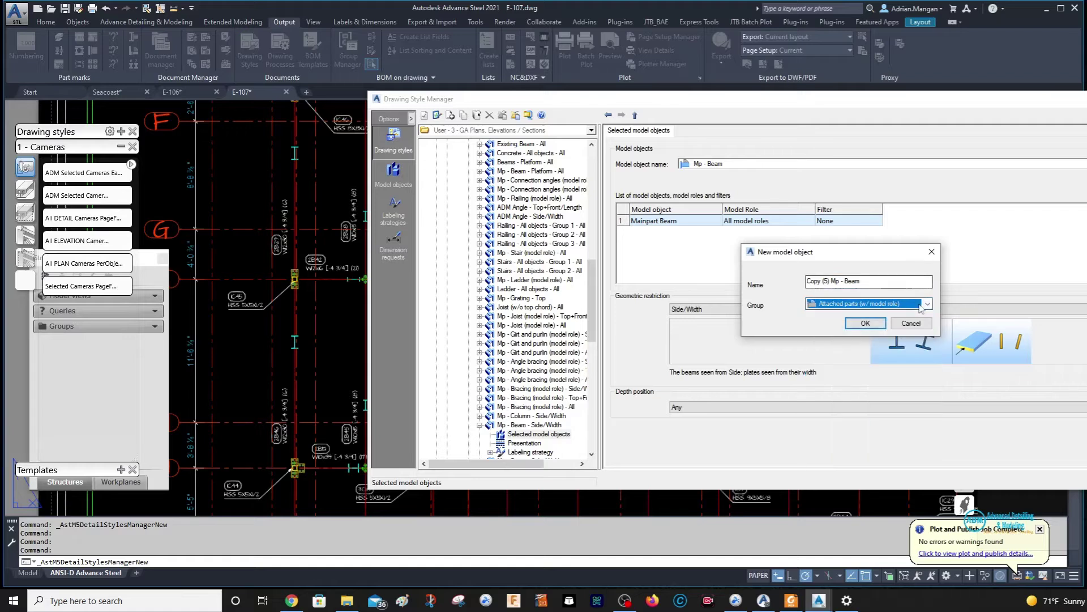
left_click(848, 283)
left_click_drag(832, 282, 775, 280)
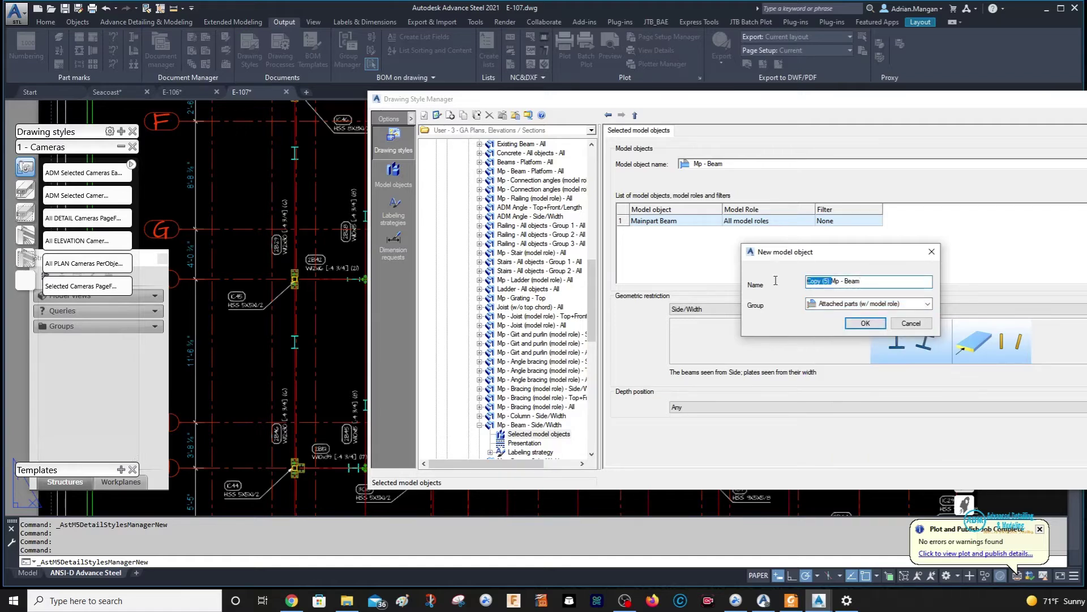
key("Delete")
left_click(846, 283)
left_click_drag(838, 282, 830, 283)
type("wood Post")
left_click(928, 303)
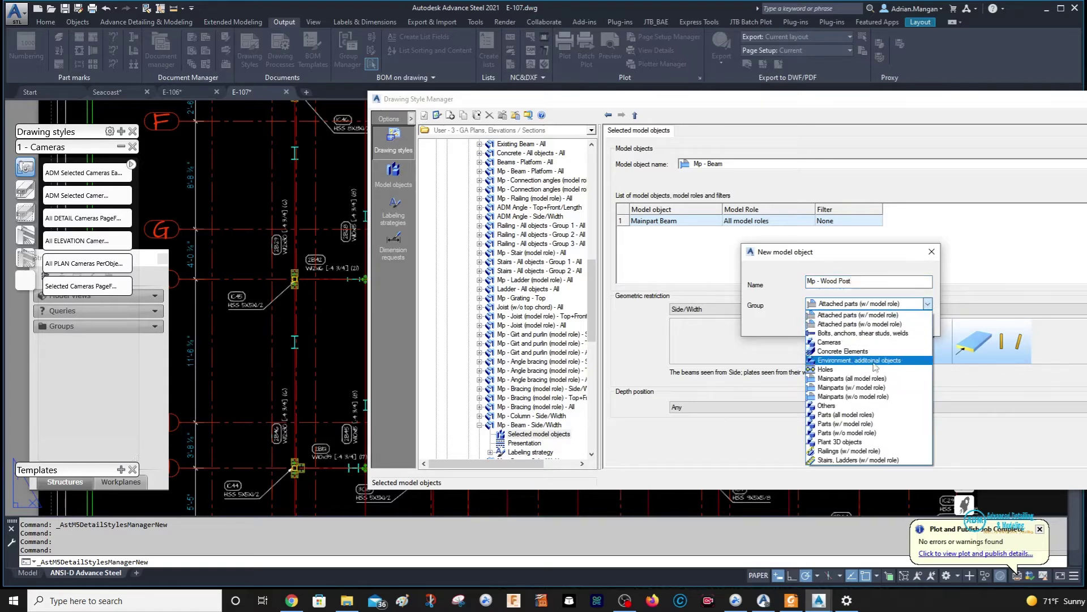
left_click(869, 424)
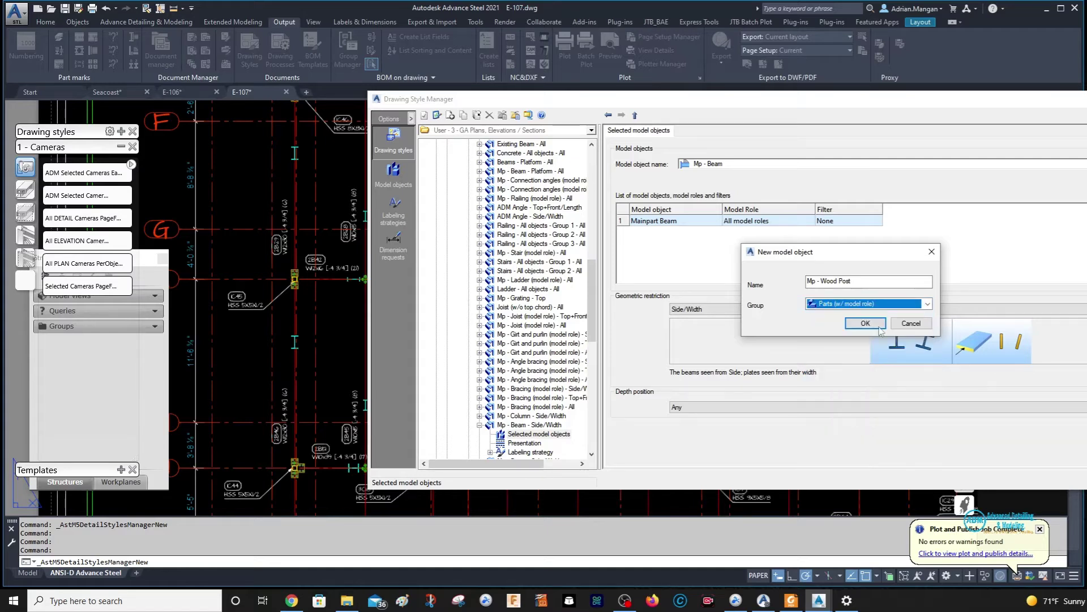
left_click(872, 324)
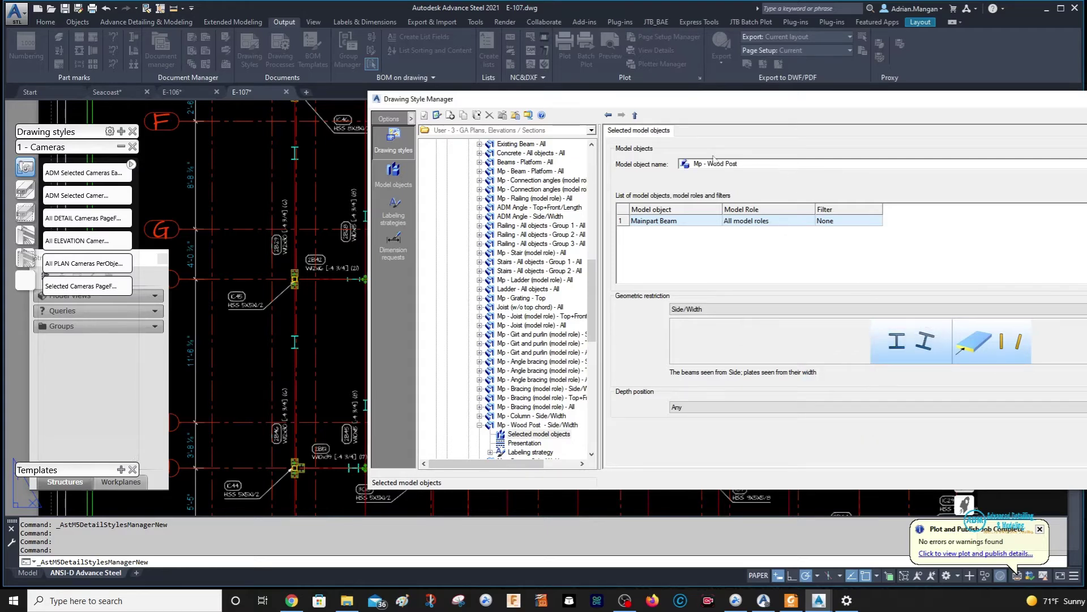
Step: Look through the available model objects under Parts (w/ model role) to compare their naming with Mp - Wood Post
left_click(769, 225)
left_click(712, 223)
left_click(753, 164)
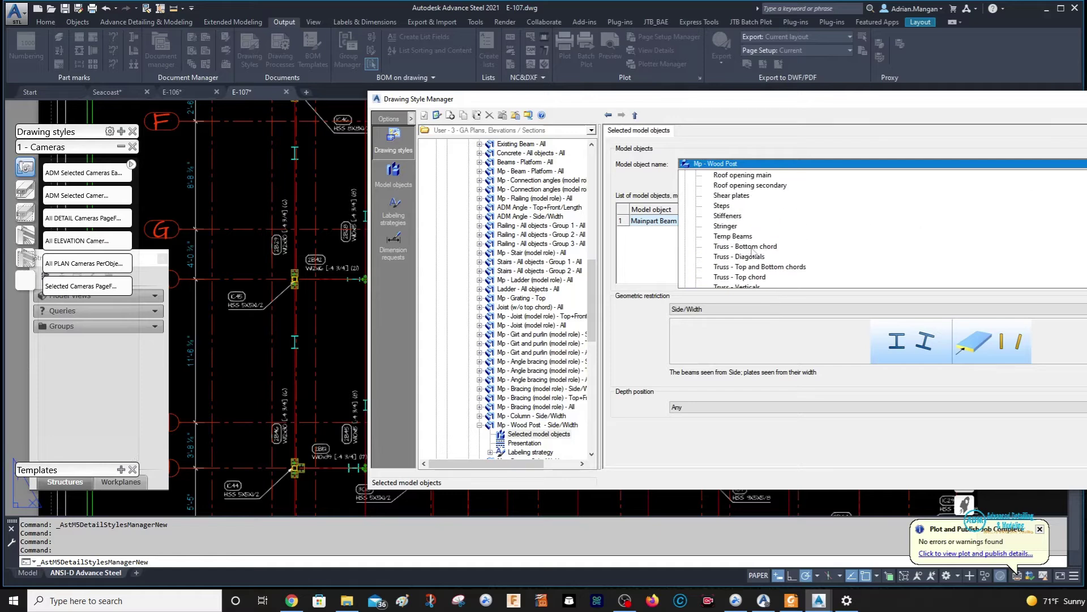
scroll(753, 252, "up", 10)
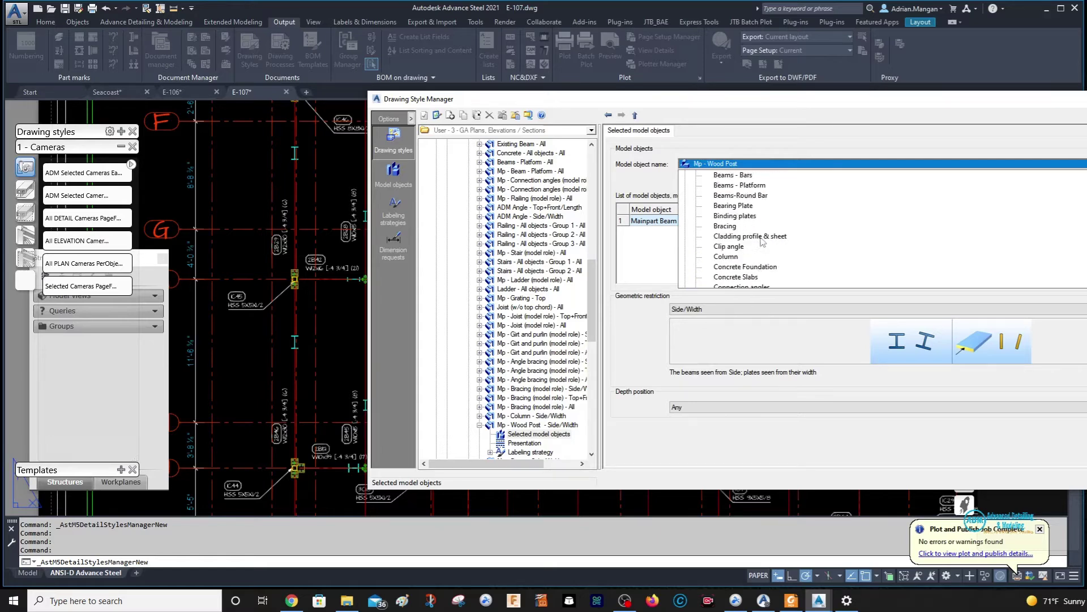
scroll(763, 242, "up", 5)
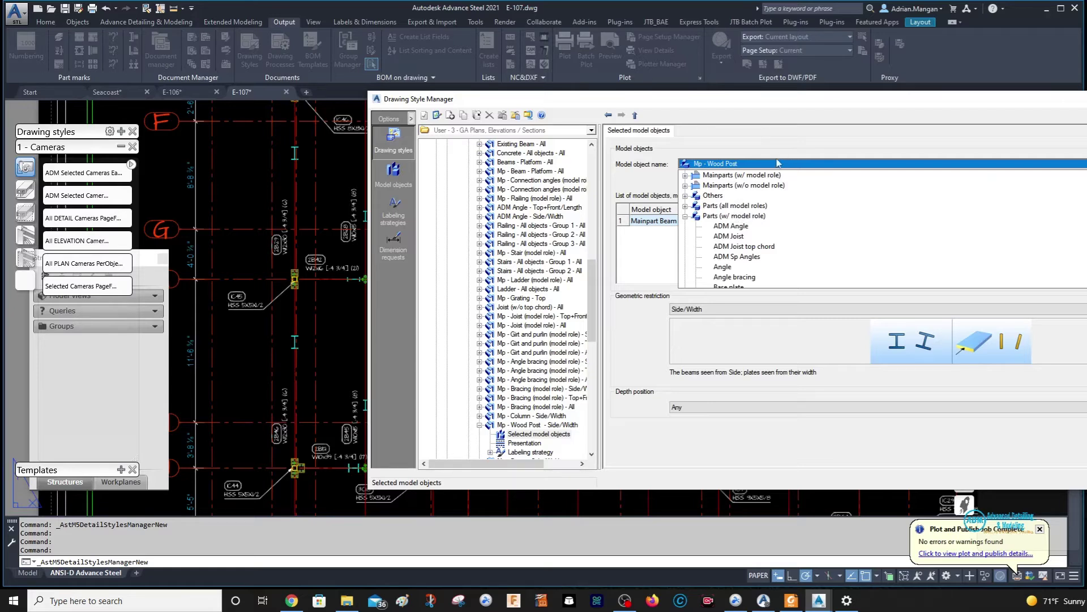
scroll(753, 248, "down", 15)
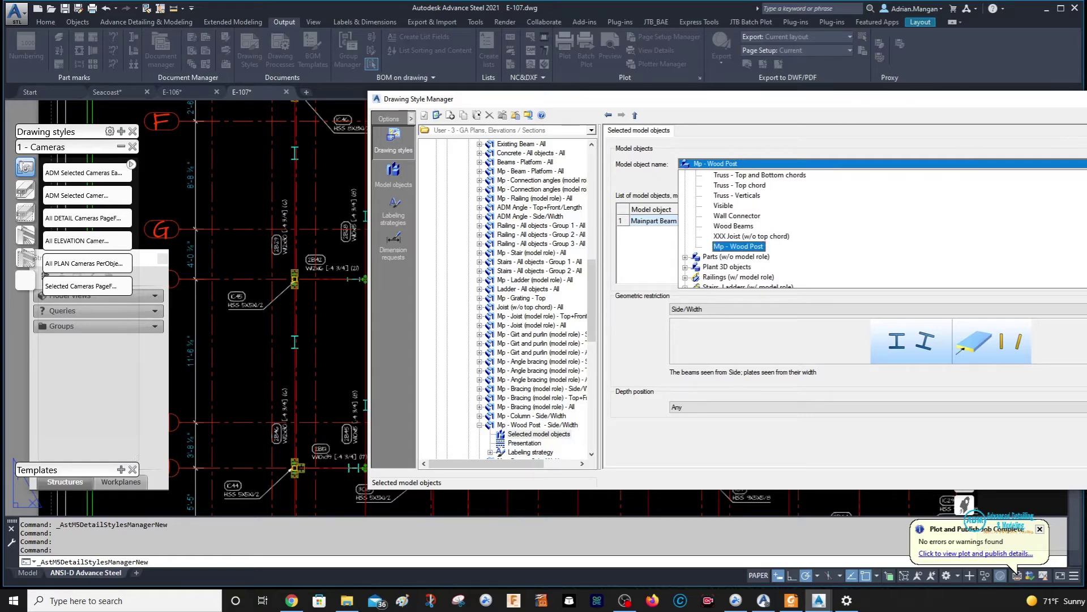
left_click(1085, 164)
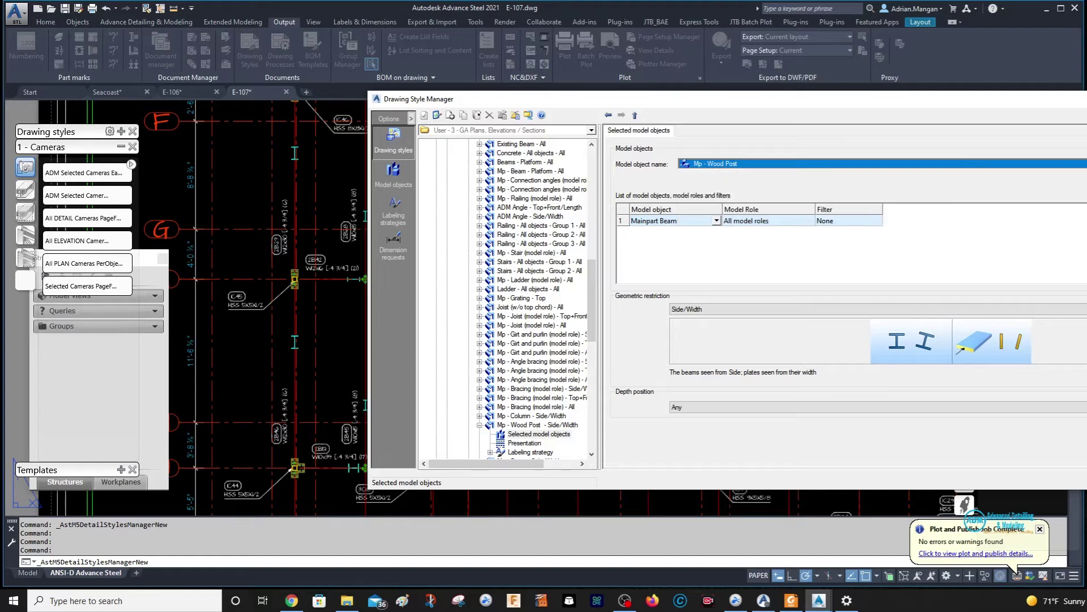
Step: Rename the Mp - Wood Post model object to Wood Post
left_click(1086, 164)
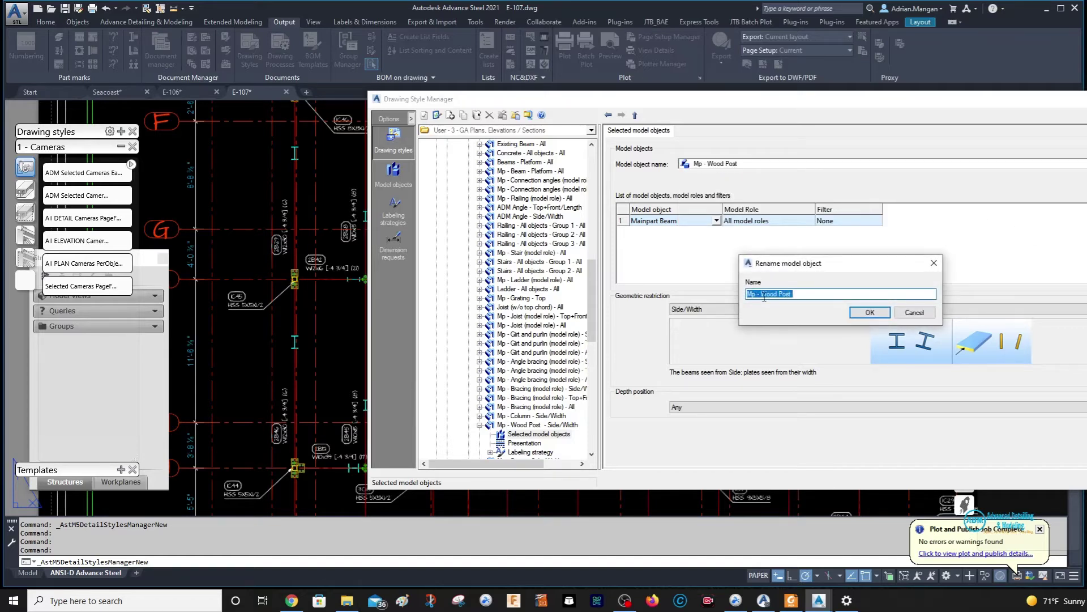
left_click(764, 297)
key("BackSpace")
key("BackSpace")
key("BackSpace")
key("BackSpace")
key("BackSpace")
left_click(869, 312)
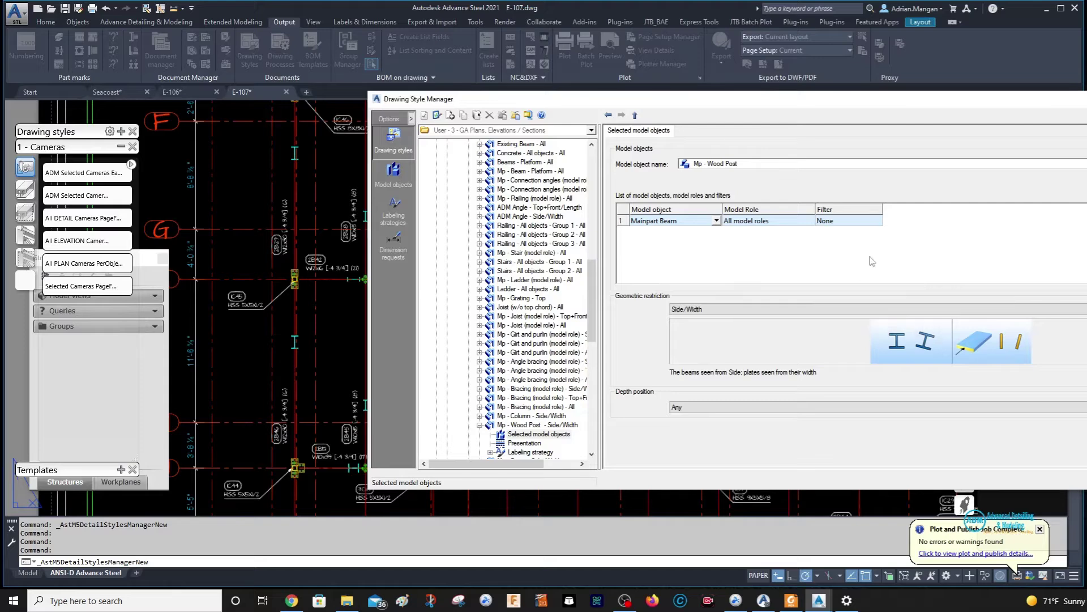
Step: Change the object type listed in the Wood Post definition to Beams
left_click(716, 223)
left_click(717, 221)
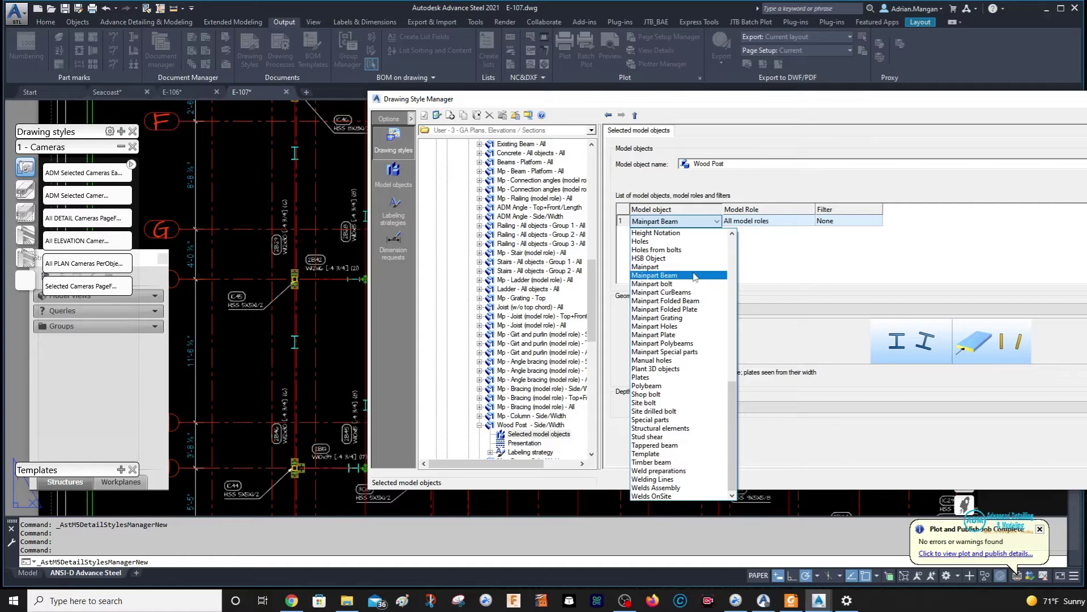
scroll(679, 355, "up", 8)
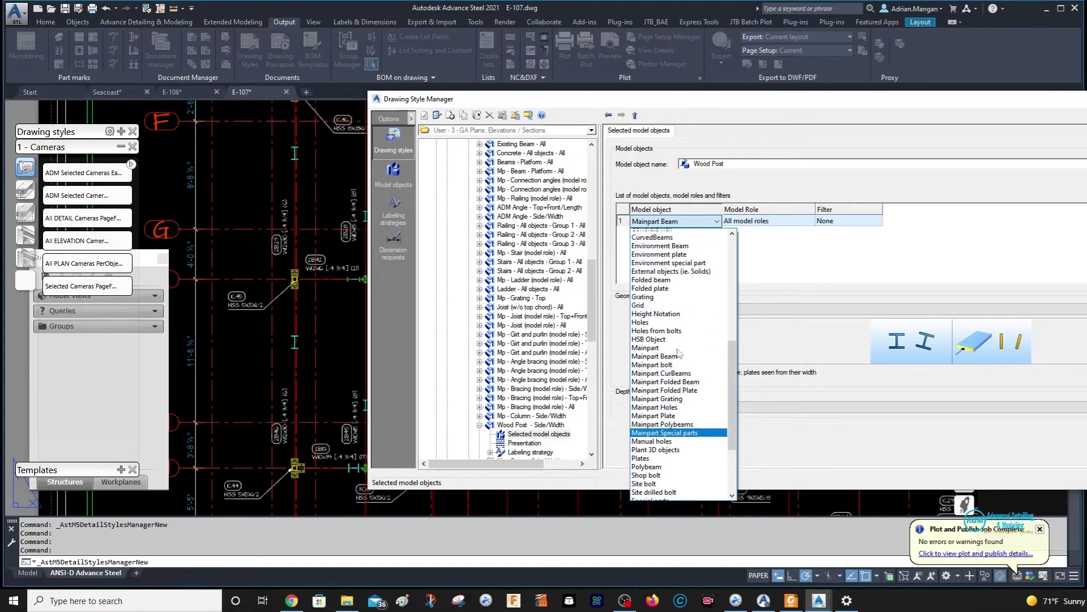
scroll(679, 355, "up", 5)
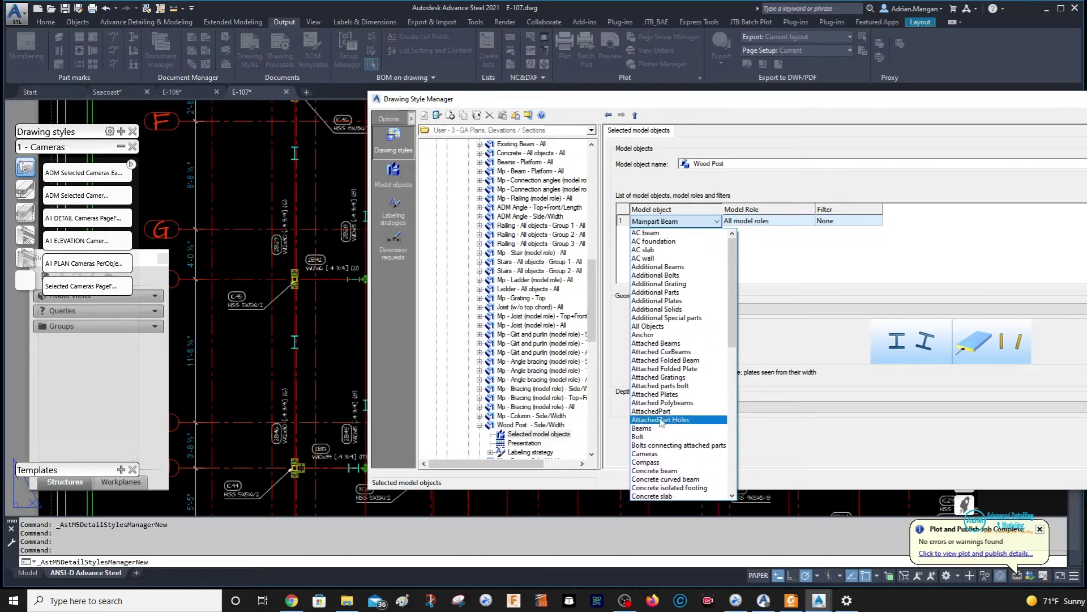
left_click(662, 433)
Step: Restrict the Beams entry of the Wood Post definition to the model role Wood
left_click(787, 221)
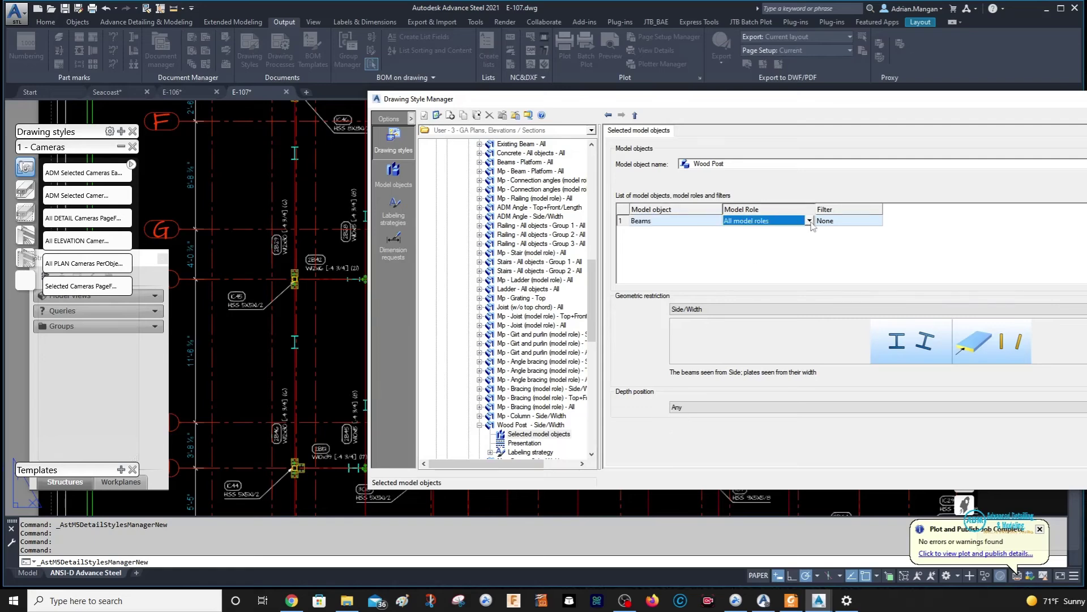
left_click(809, 221)
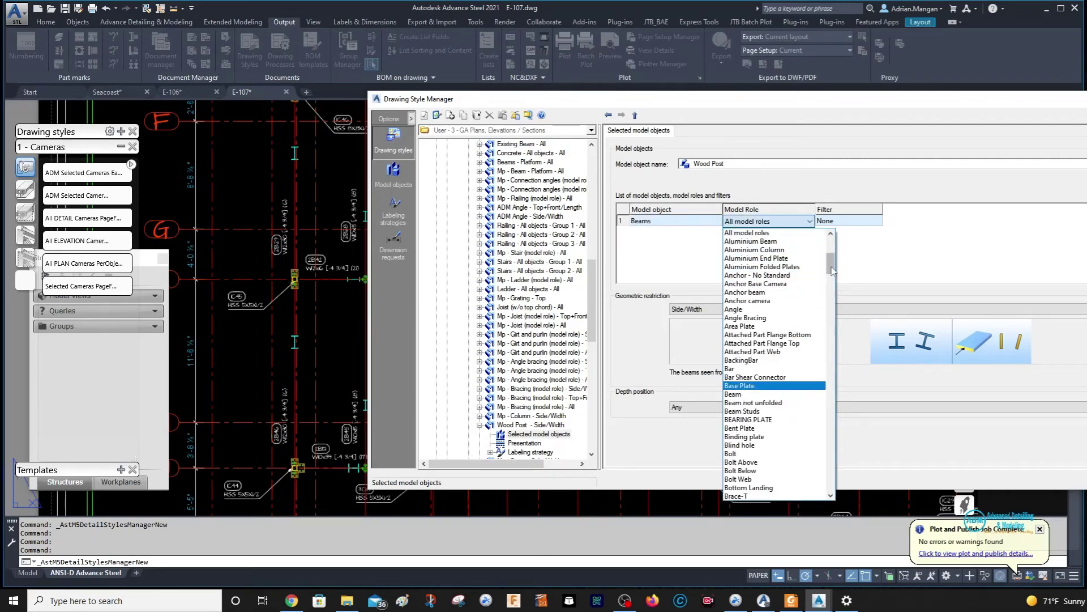
left_click_drag(831, 264, 823, 487)
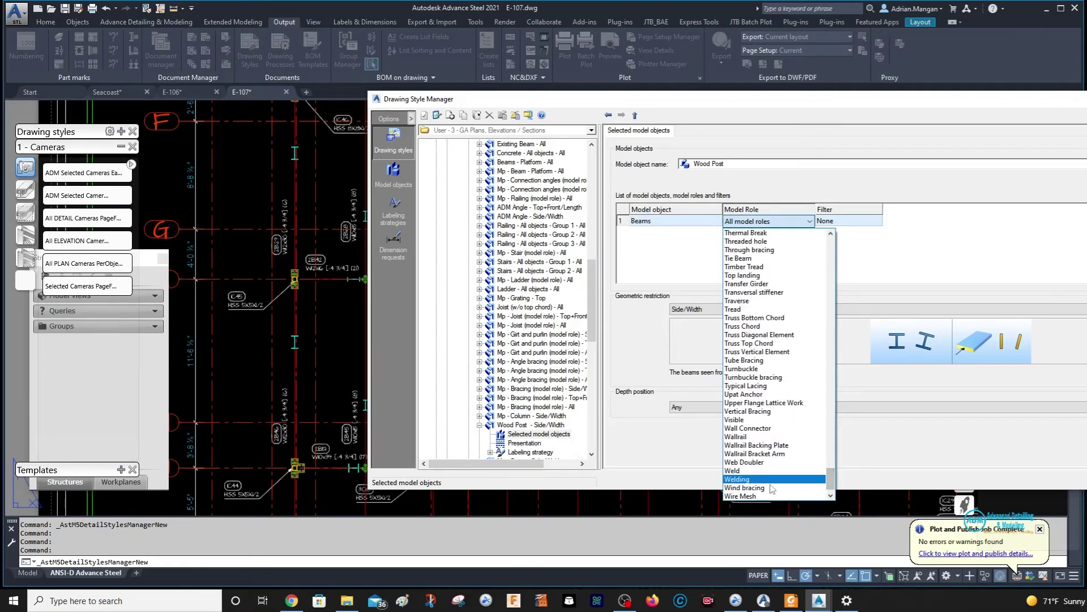
scroll(774, 464, "down", 1)
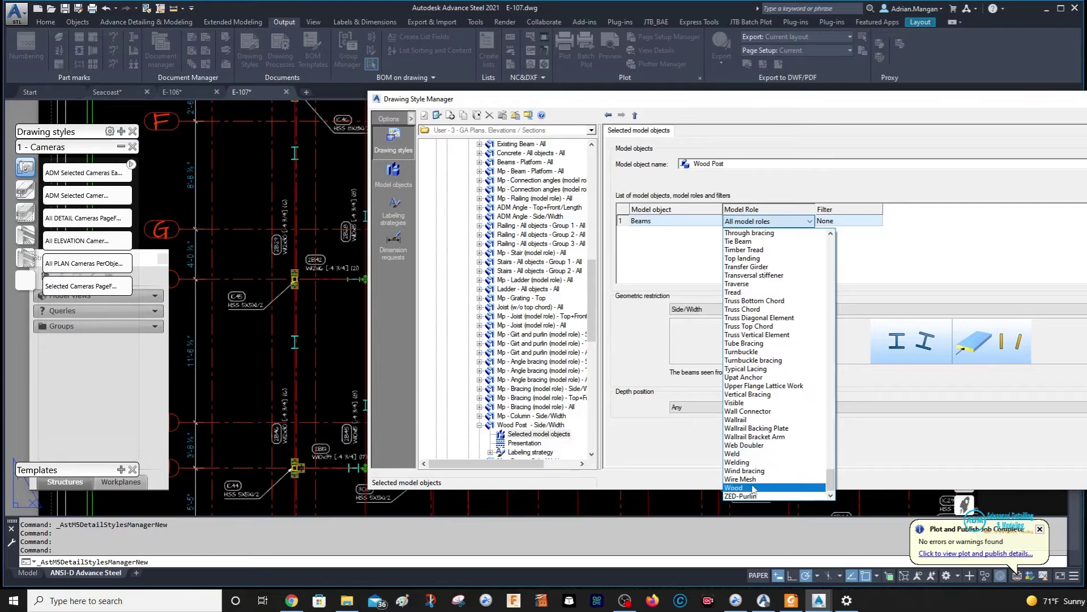
left_click(773, 488)
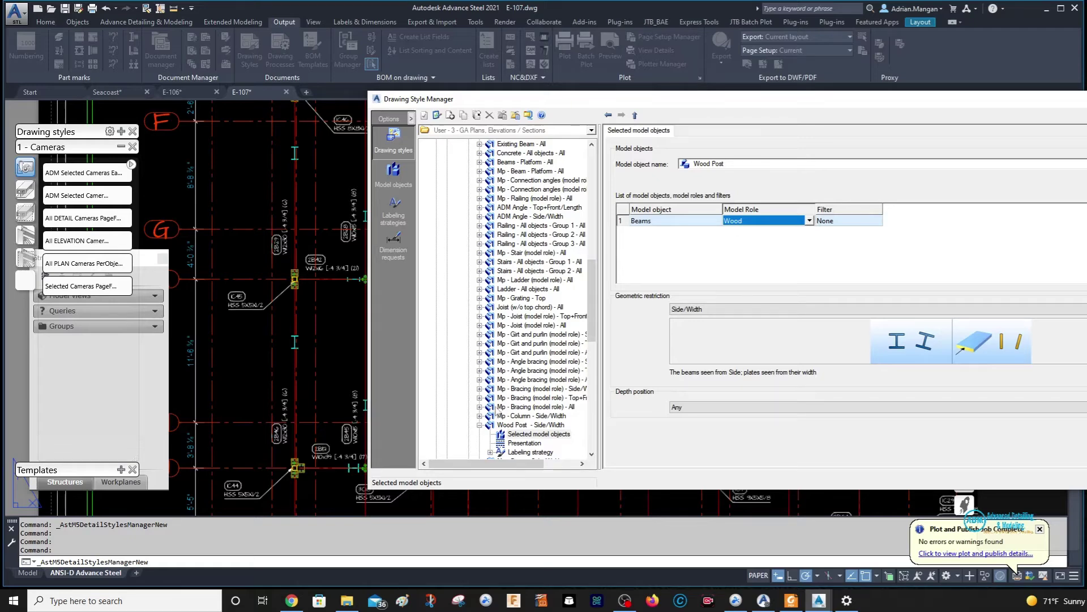
Step: Set the presentation of the Wood Post rule to VisibleSystem in the Plan View - ADM 3/32 objects presentation
scroll(542, 167, "up", 6)
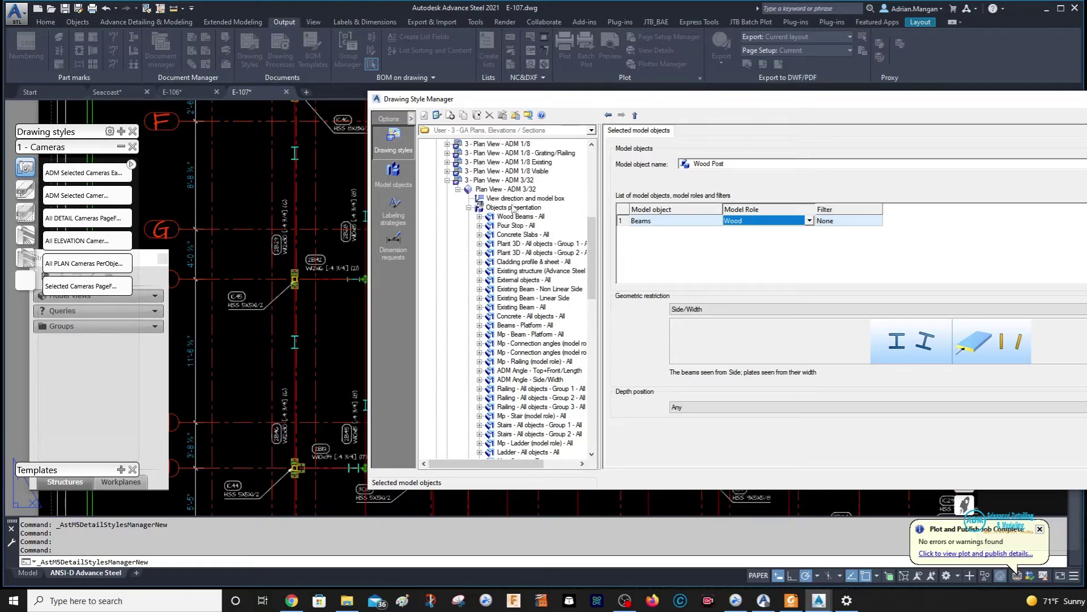
left_click(527, 208)
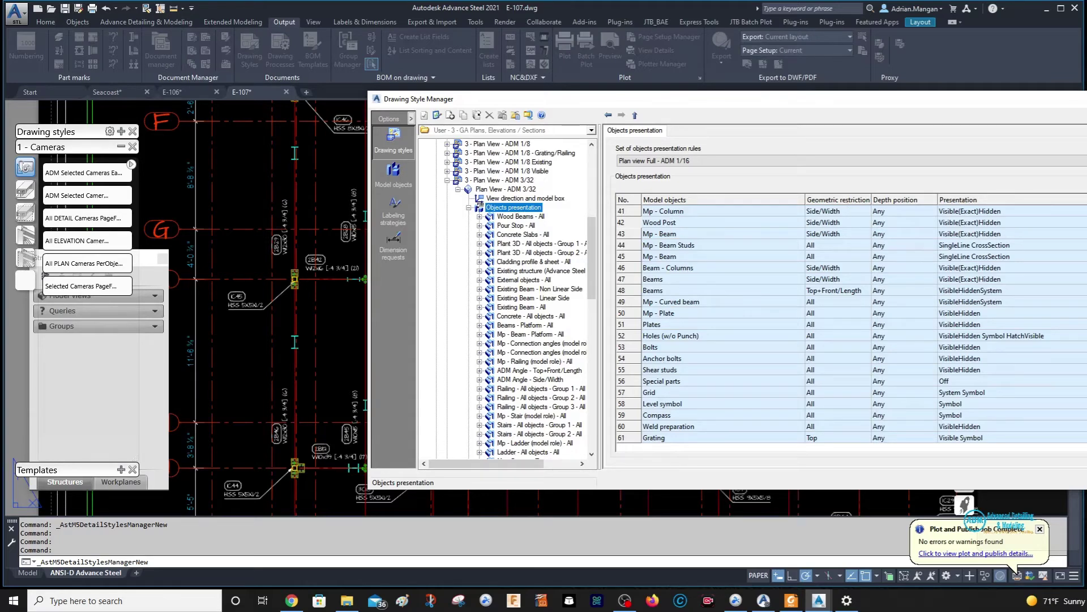
left_click(720, 325)
scroll(709, 369, "up", 2)
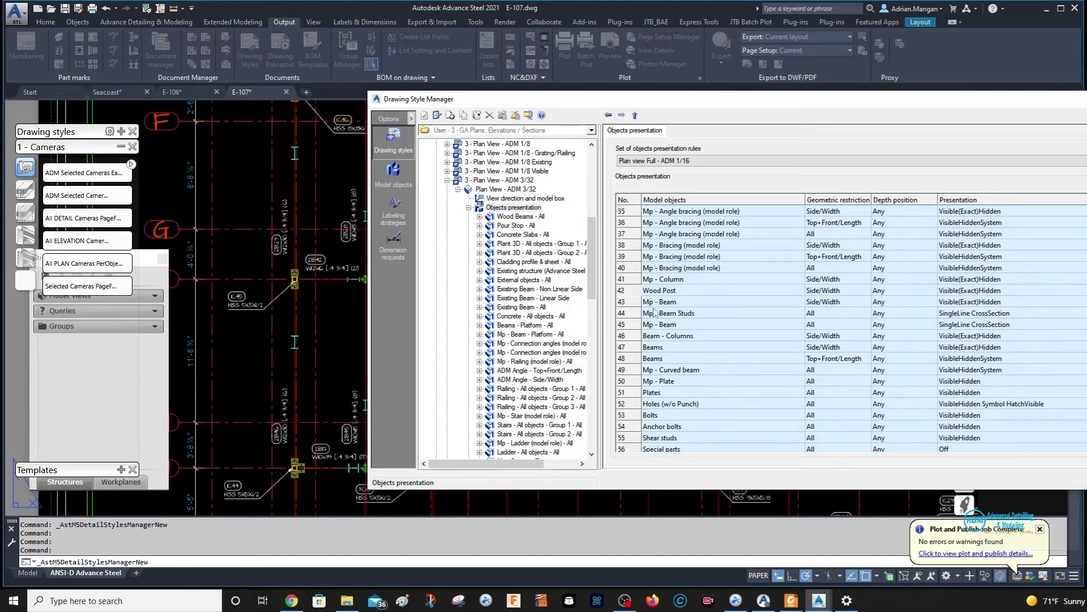
left_click(641, 291)
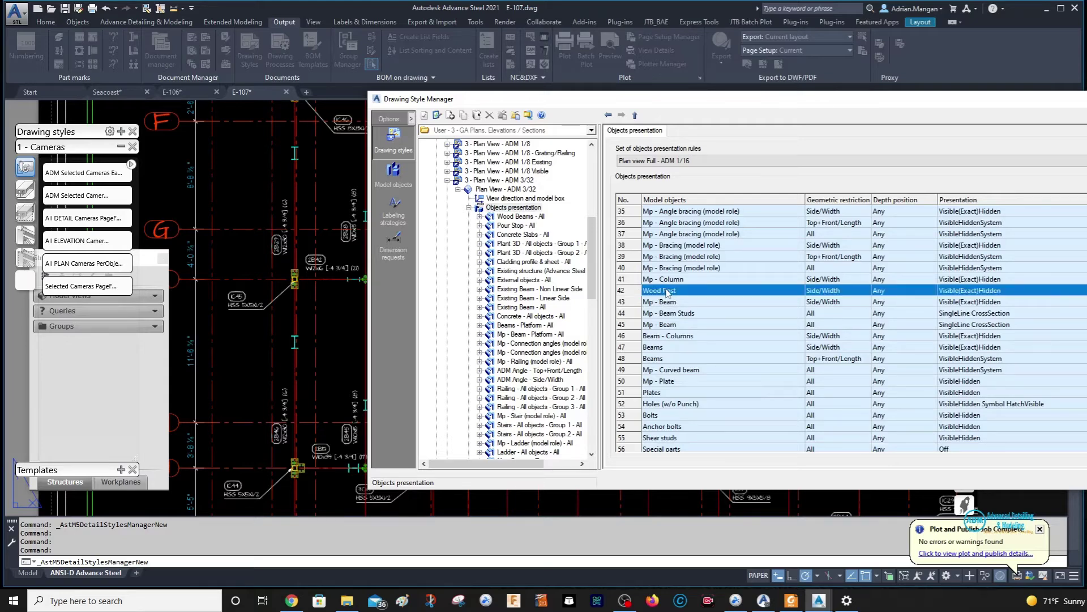
left_click(1067, 292)
left_click(1067, 292)
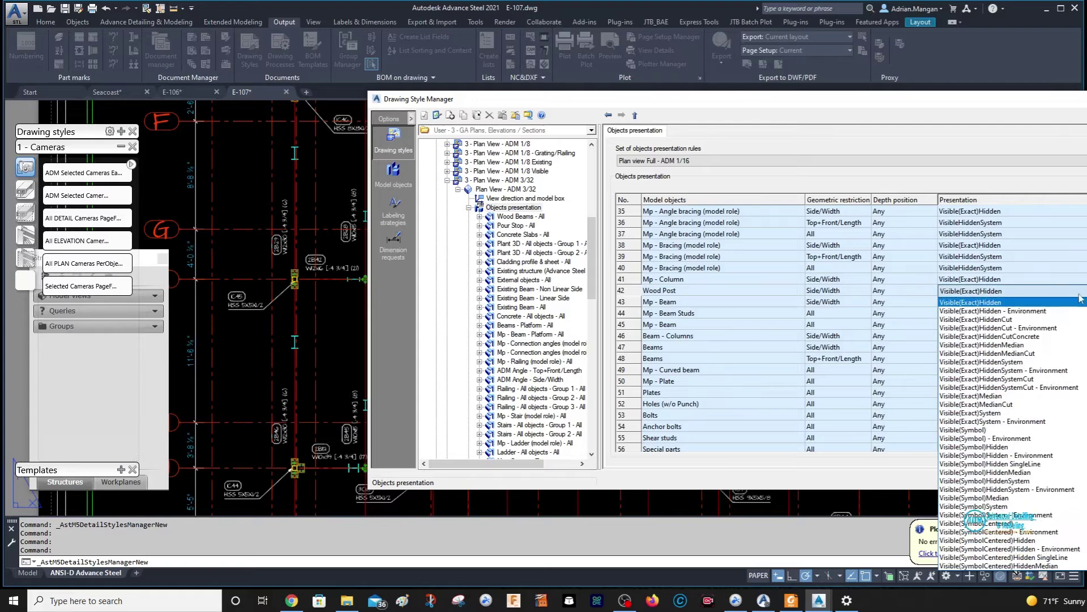
scroll(1000, 340, "up", 2)
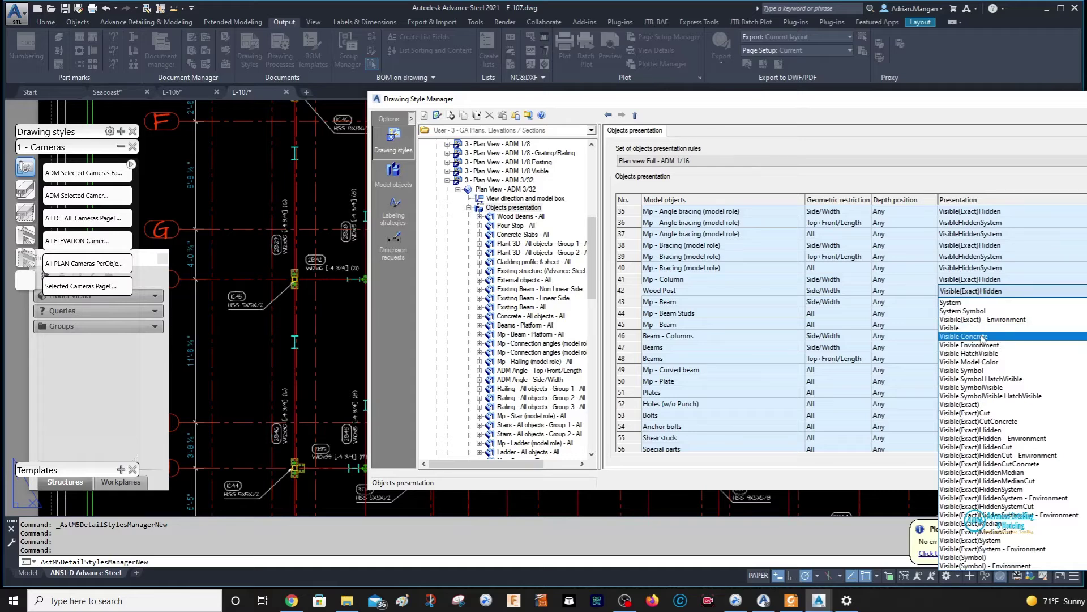
scroll(982, 338, "down", 7)
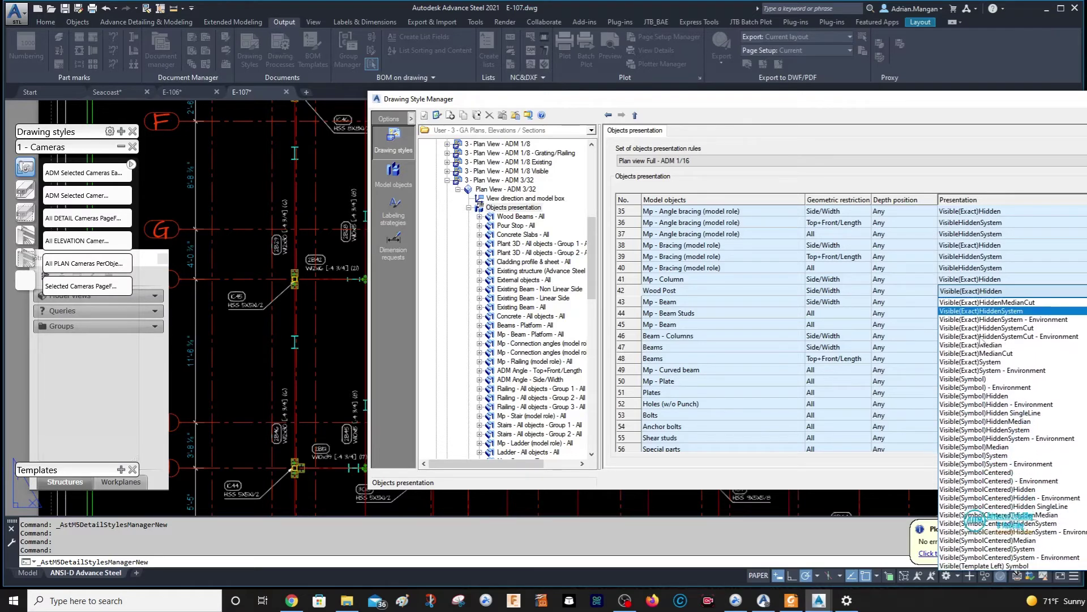
scroll(982, 344, "down", 7)
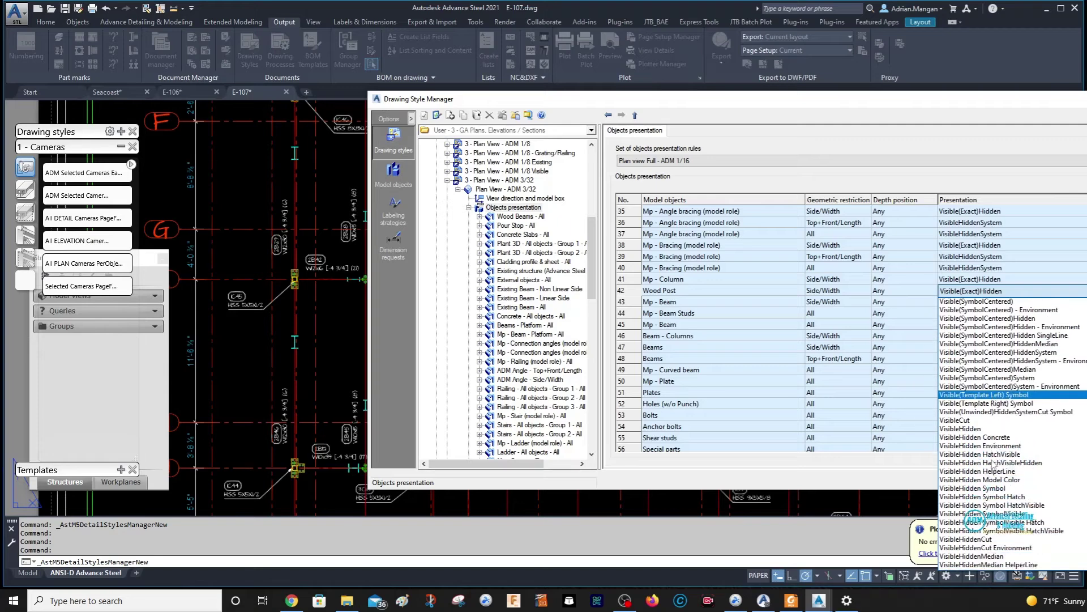
scroll(992, 463, "down", 5)
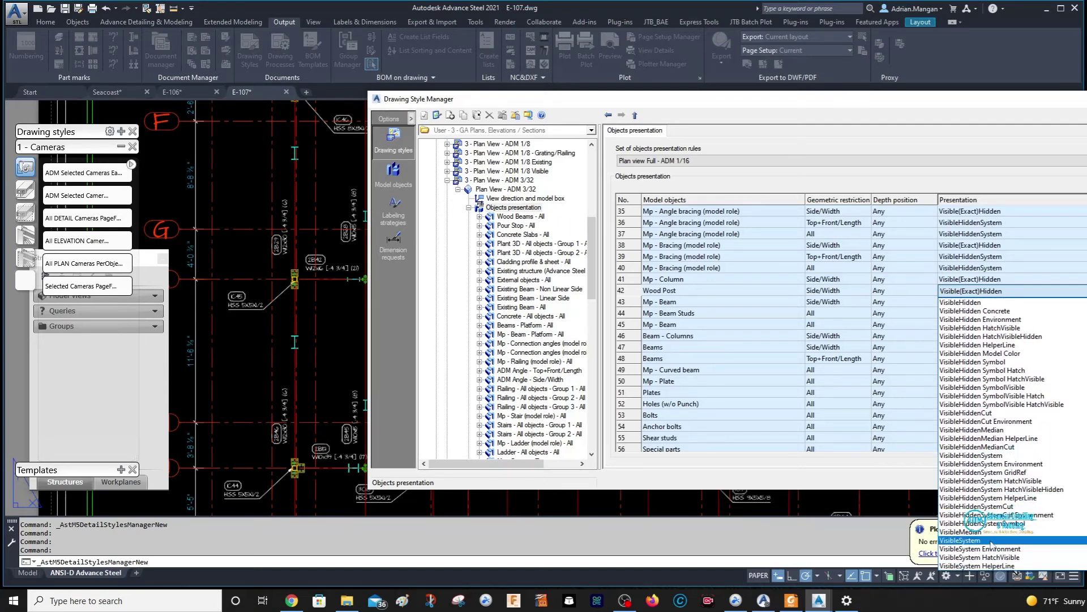
left_click(989, 541)
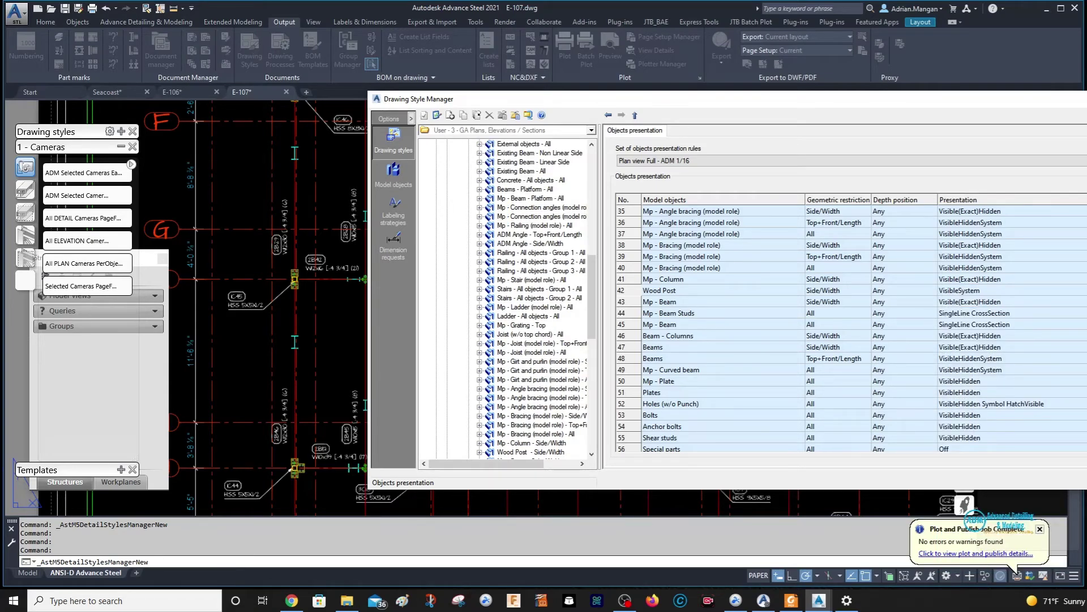
Step: Assign the Mark & Name ADM 1/16 labeling strategy to the Wood Post rule and check the formatting of its label content
double_click(645, 290)
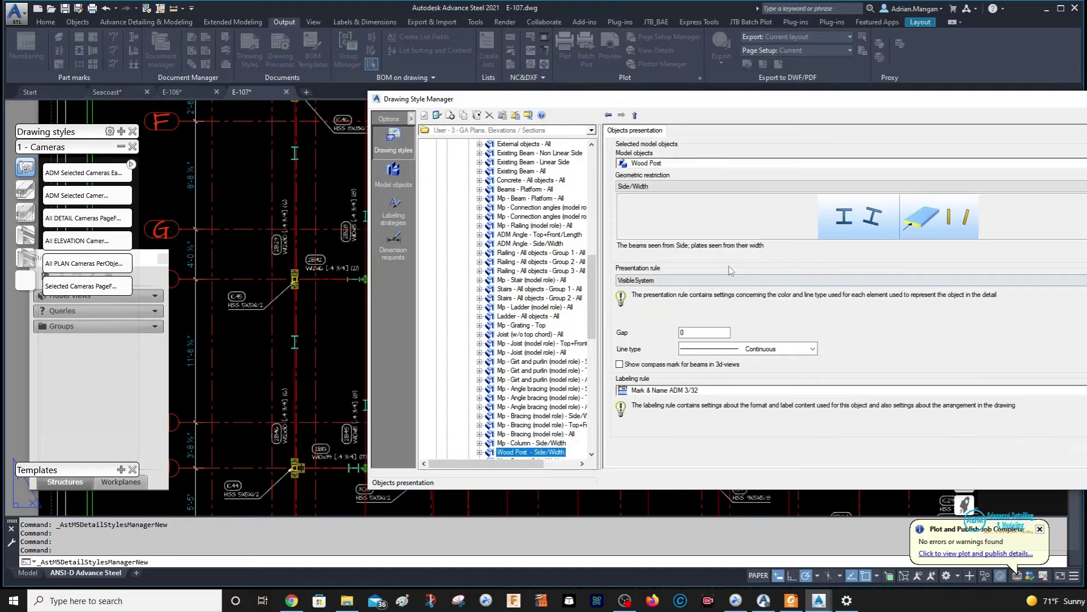
left_click(1086, 390)
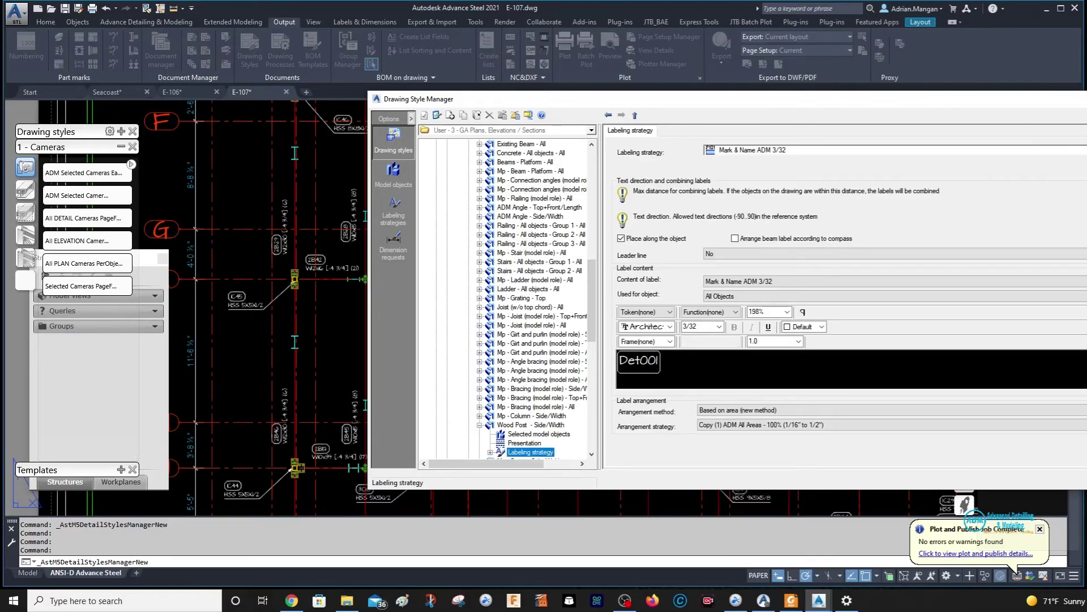
left_click(1085, 150)
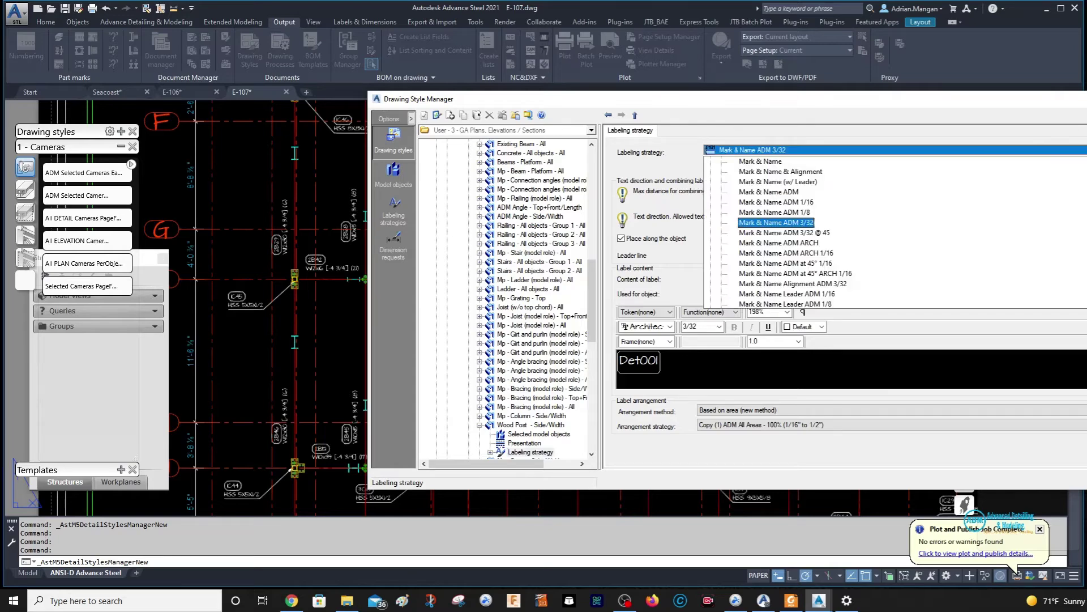
left_click(809, 203)
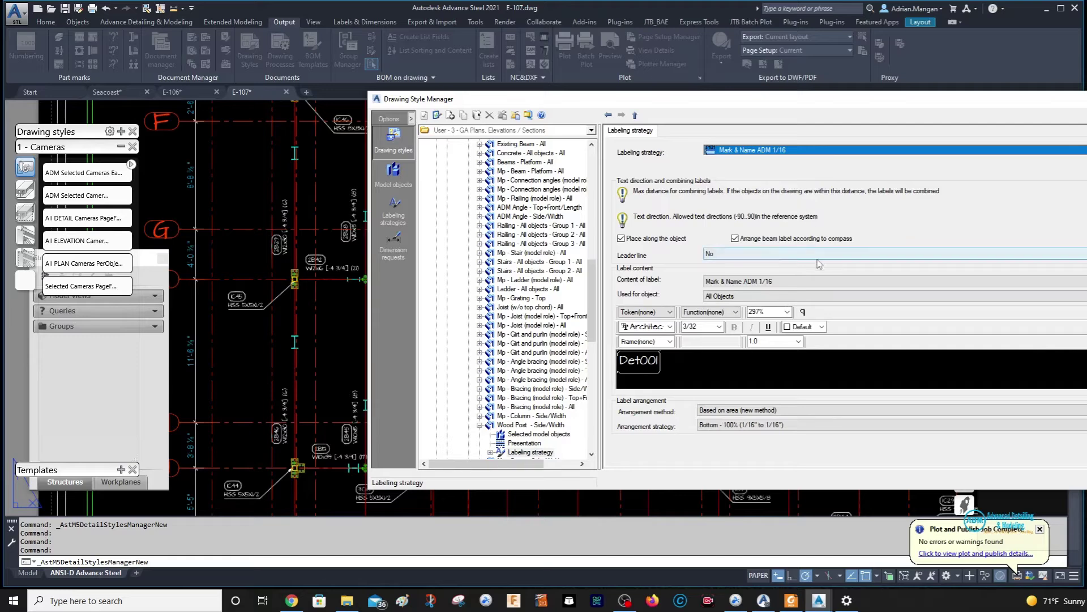
left_click(675, 372)
scroll(681, 362, "down", 1)
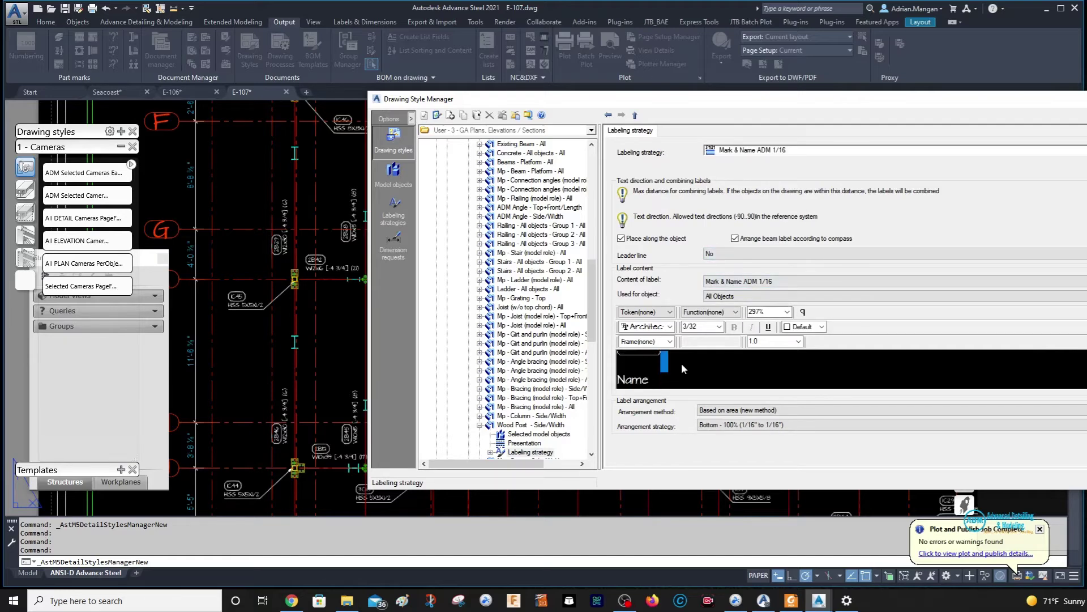
left_click(633, 380)
scroll(651, 368, "up", 1)
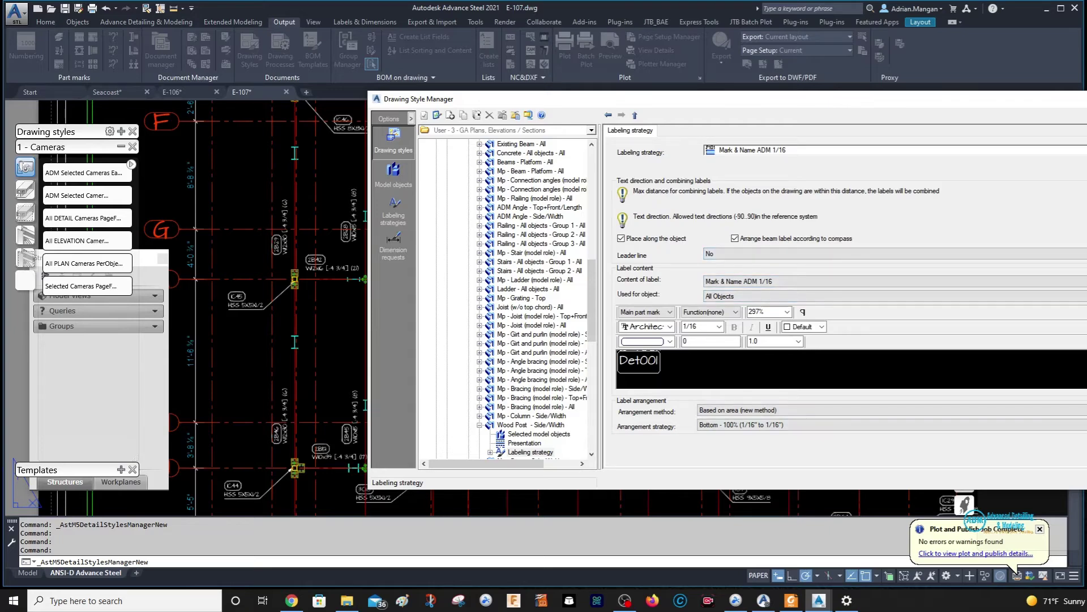
Step: Apply the edited drawing style to the plan detail view on E-107 through one of its Not defined labels
left_click(1082, 479)
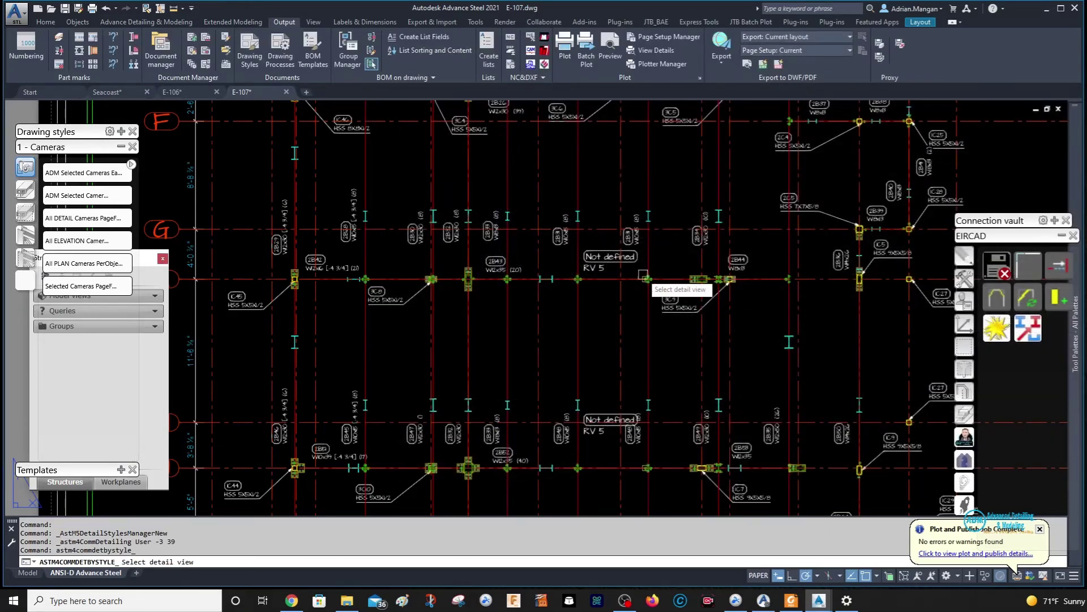
scroll(572, 262, "up", 2)
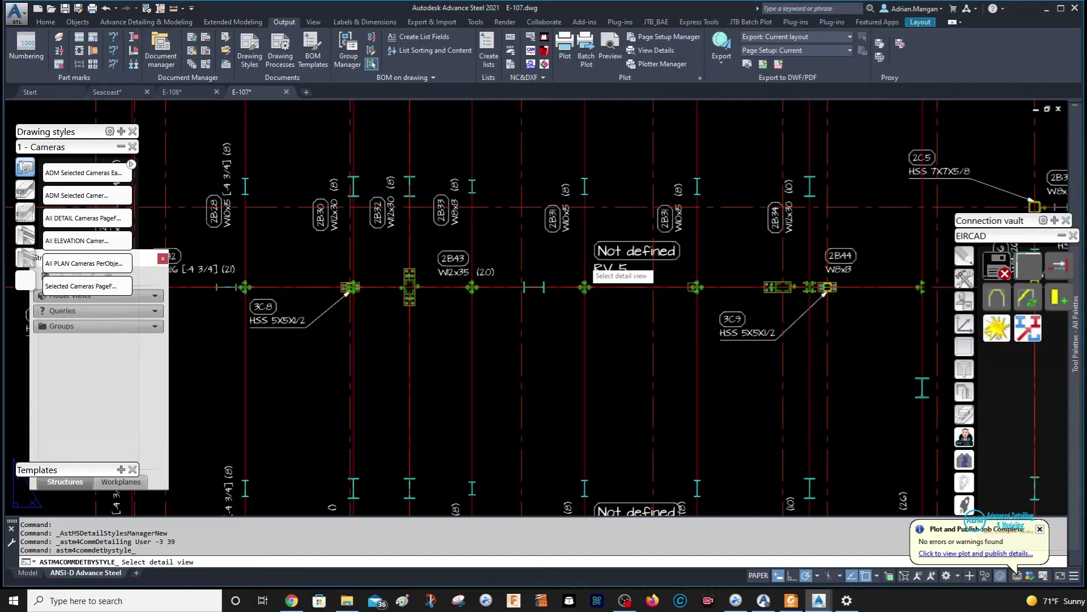
left_click(586, 267)
left_click(596, 265)
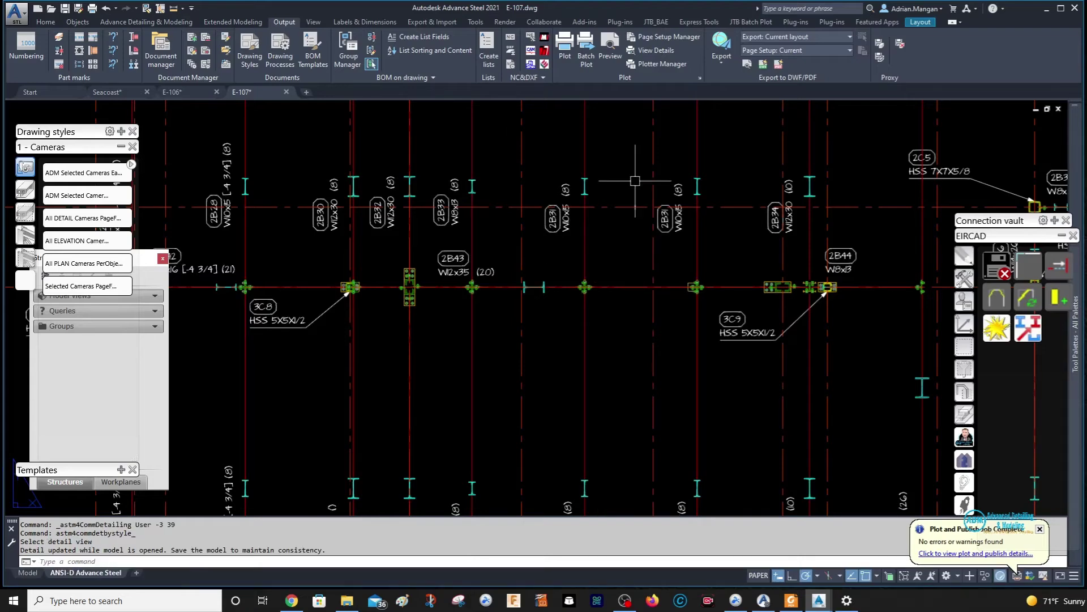
Step: Inspect the regenerated plan around grid lines H and J to check how the short wood posts are displayed and labeled
scroll(640, 222, "up", 2)
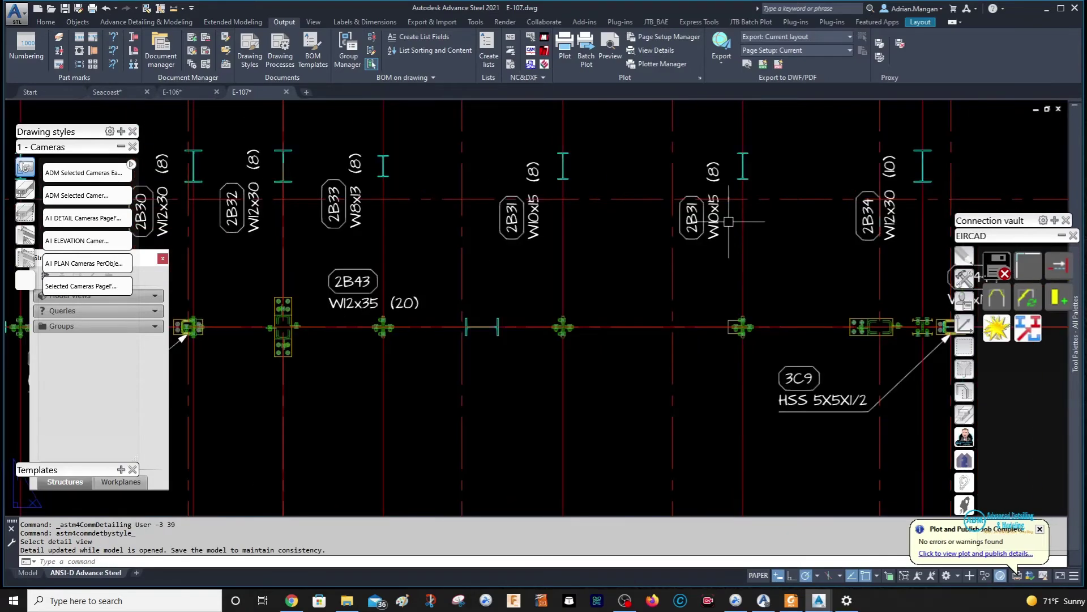
scroll(718, 216, "down", 6)
middle_click_drag(722, 227, 666, 259)
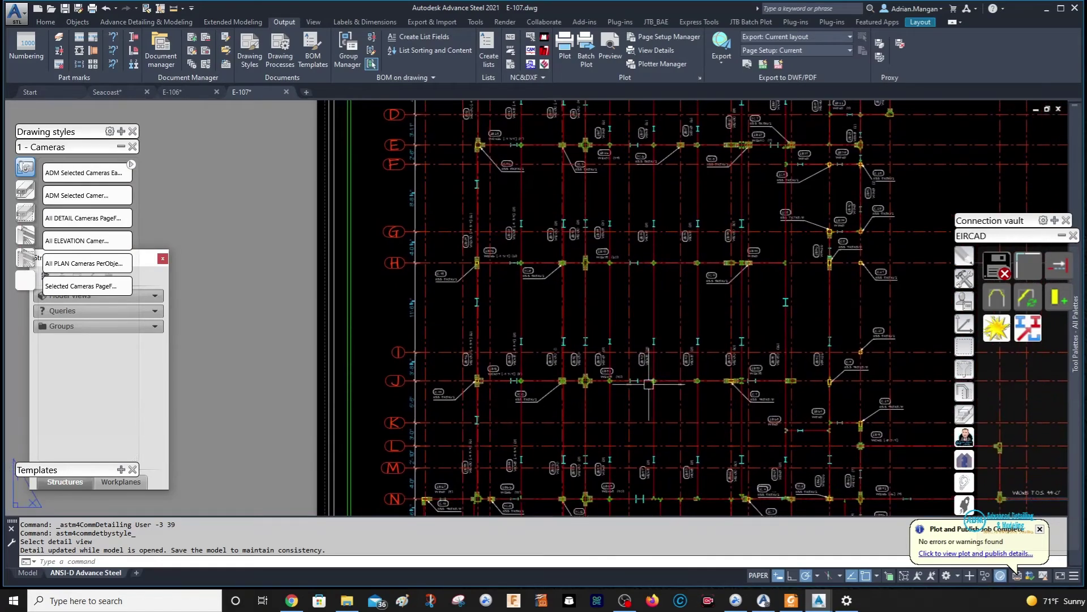
scroll(650, 363, "up", 5)
scroll(833, 364, "up", 4)
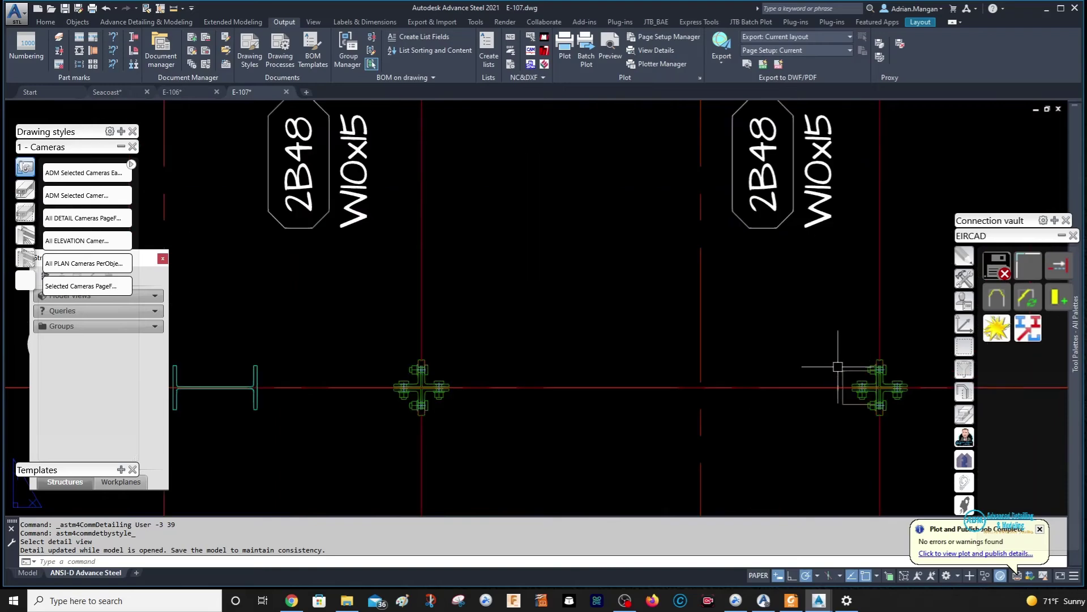
scroll(691, 237, "down", 6)
middle_click_drag(691, 236, 656, 218)
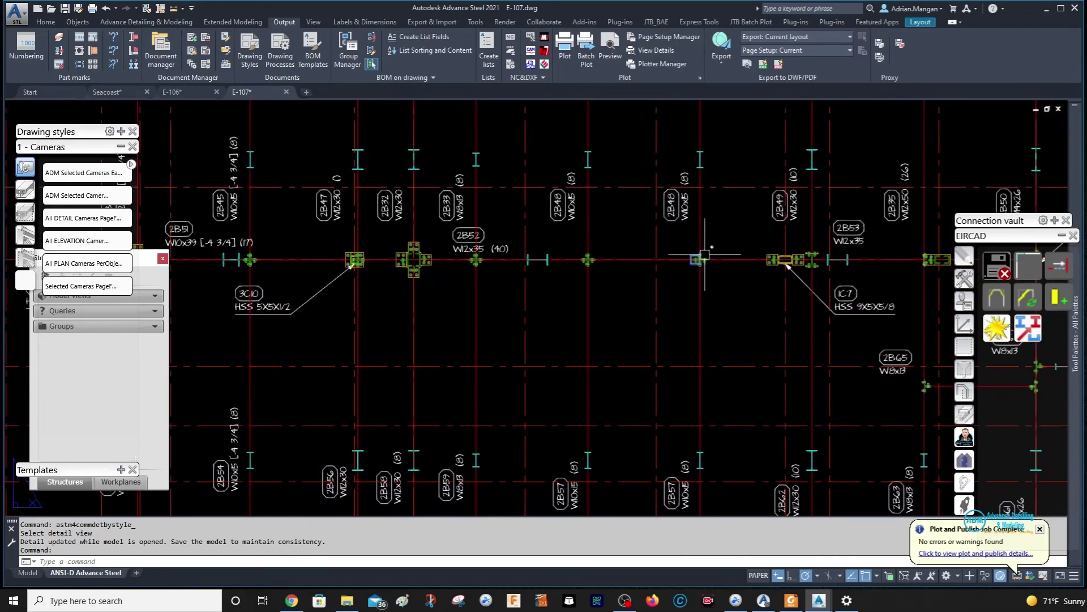
scroll(699, 252, "down", 5)
key("Escape")
scroll(752, 266, "up", 6)
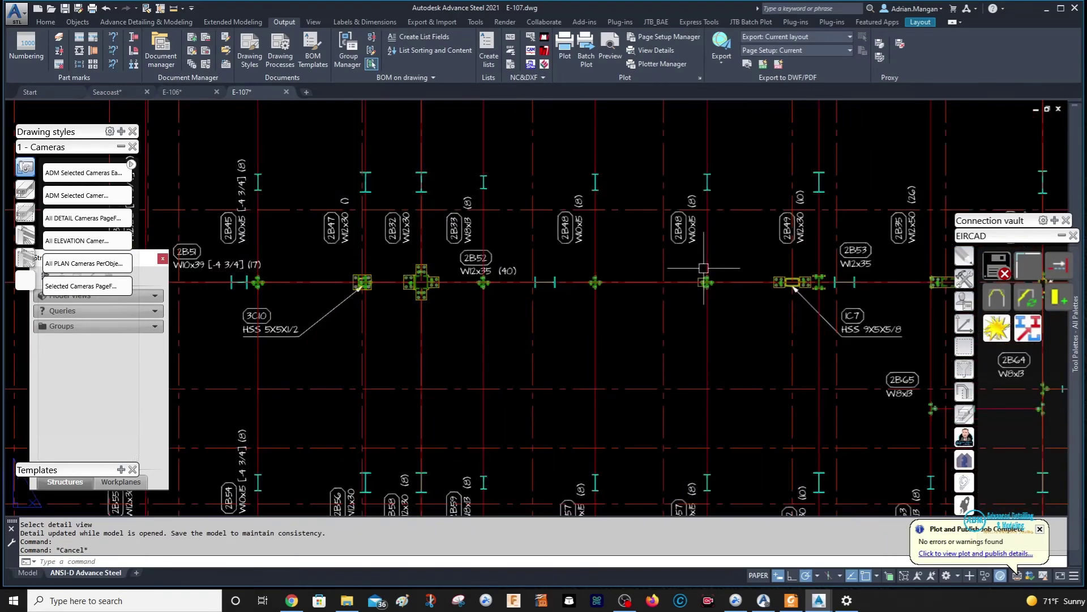
scroll(752, 265, "down", 5)
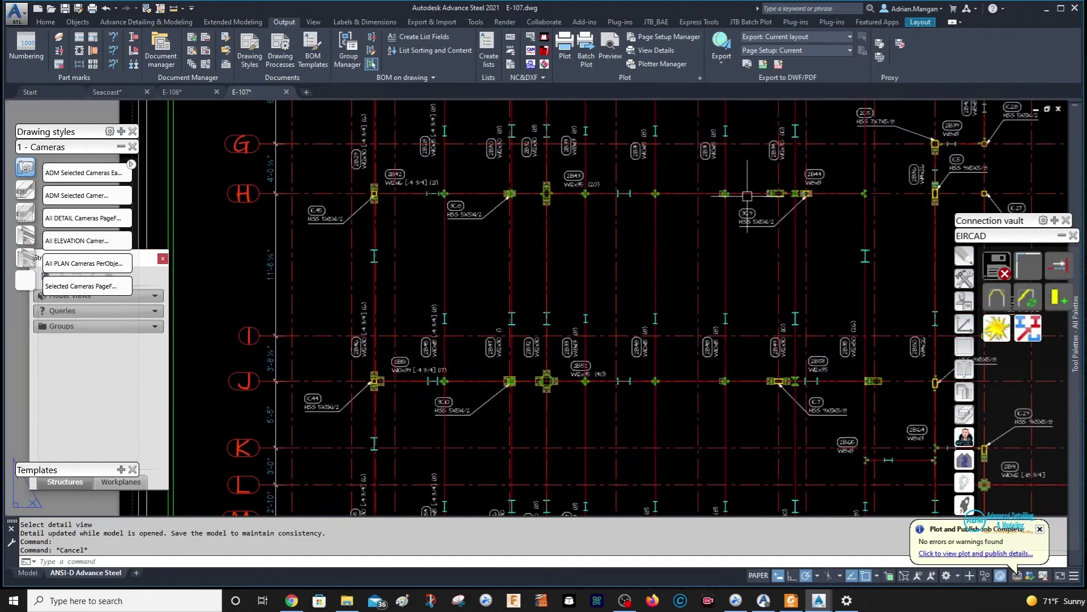
middle_click_drag(742, 203, 720, 243)
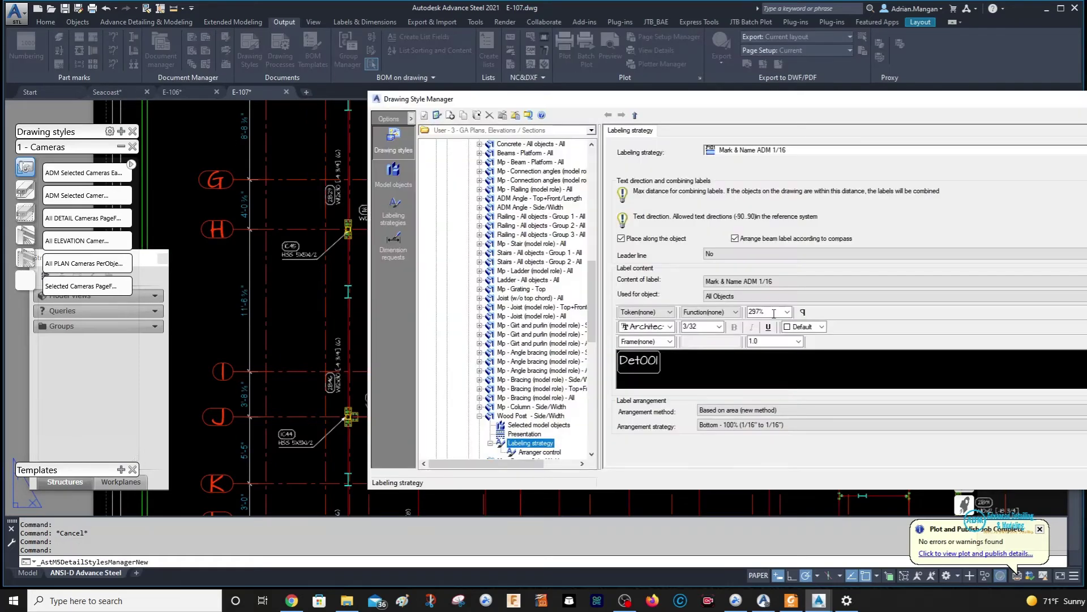
Step: Move the Wood Post rule up the objects presentation list, placing it directly below Cladding profile & sheet
left_click(515, 416)
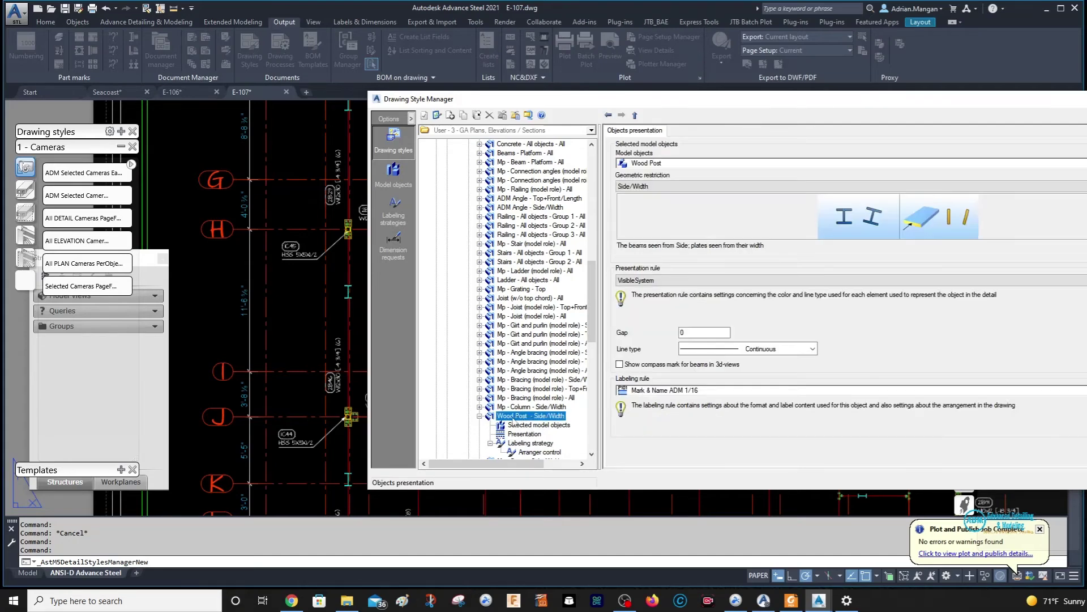
scroll(505, 178, "up", 4)
left_click(517, 147)
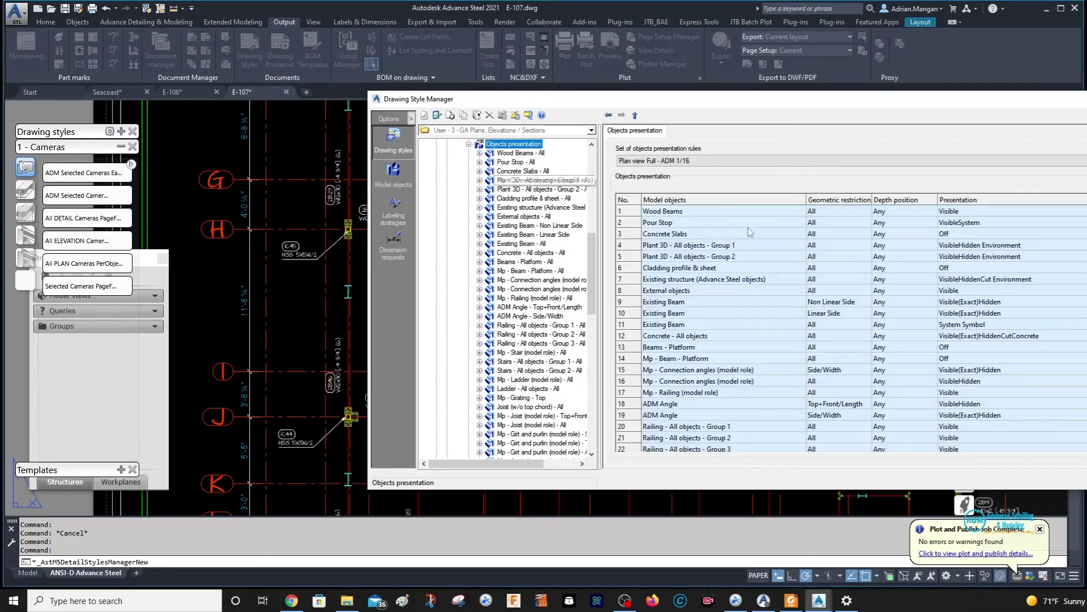
scroll(705, 347, "down", 3)
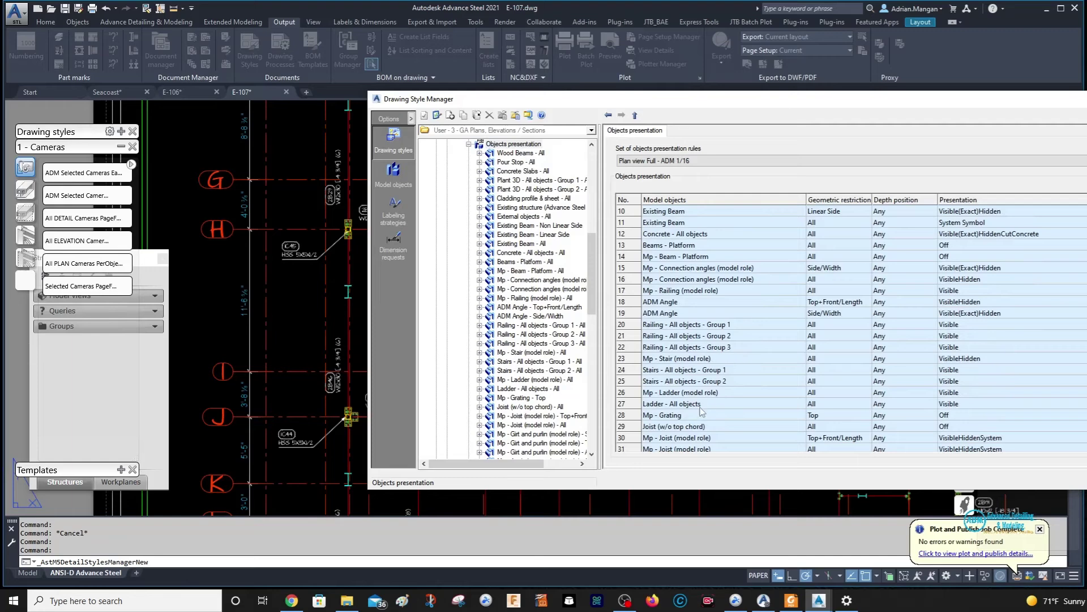
scroll(696, 419, "down", 3)
scroll(697, 418, "down", 4)
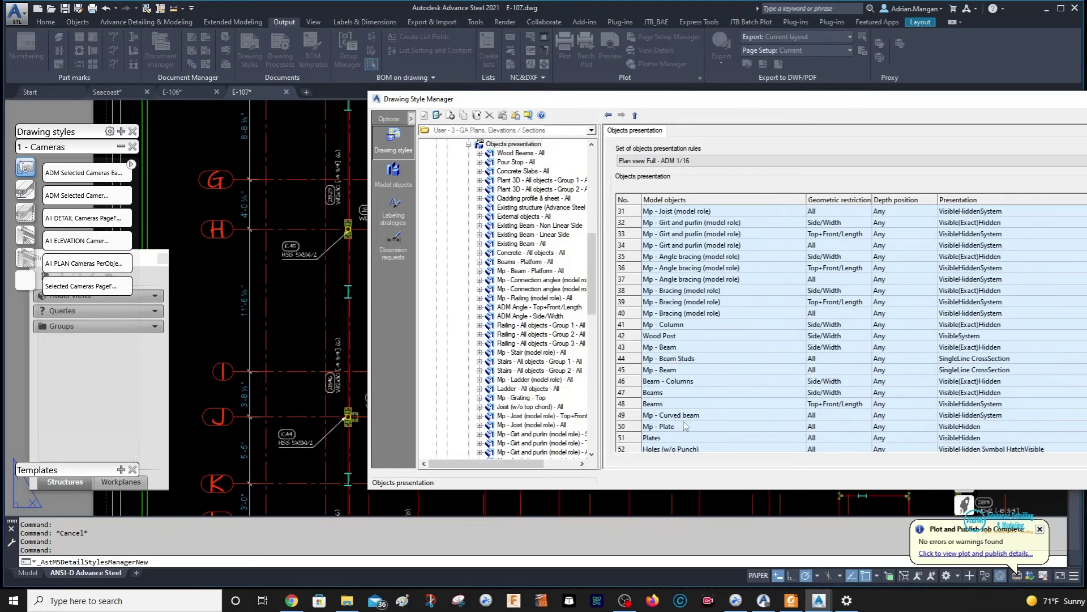
scroll(643, 390, "down", 1)
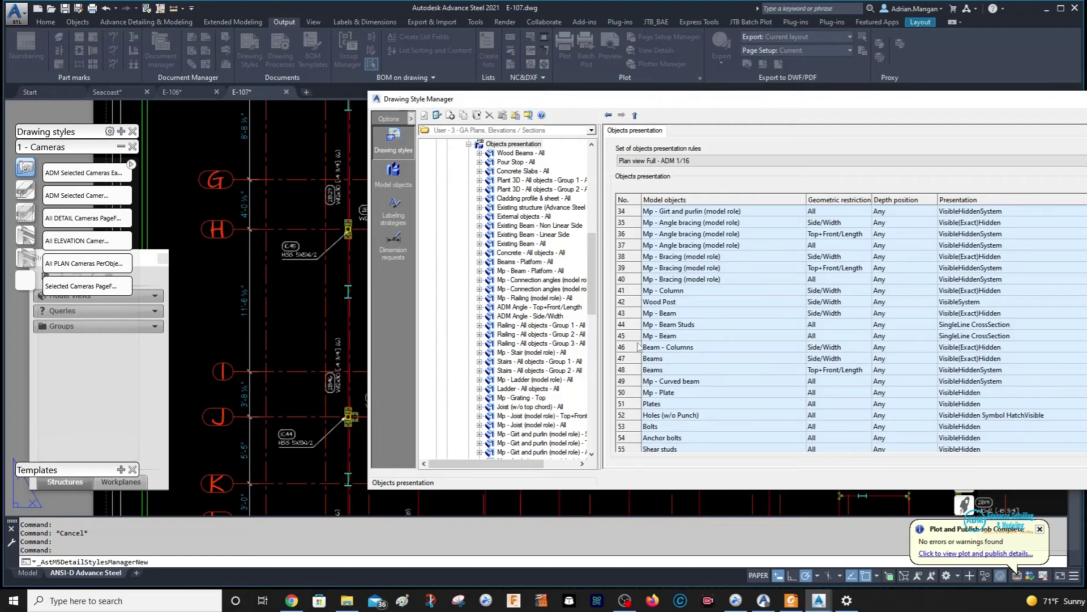
left_click(644, 301)
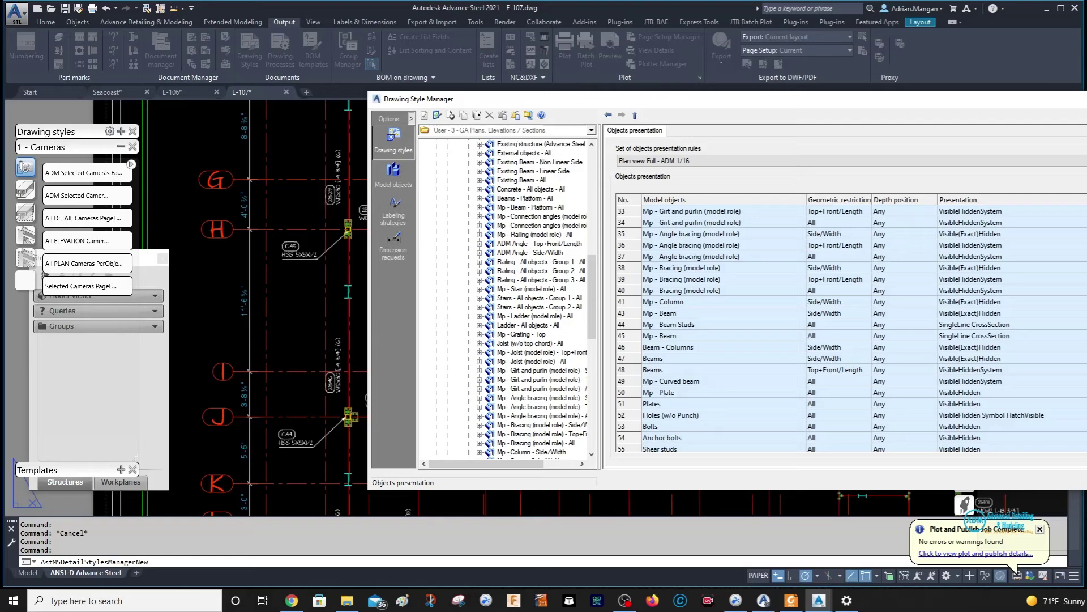
scroll(742, 223, "up", 9)
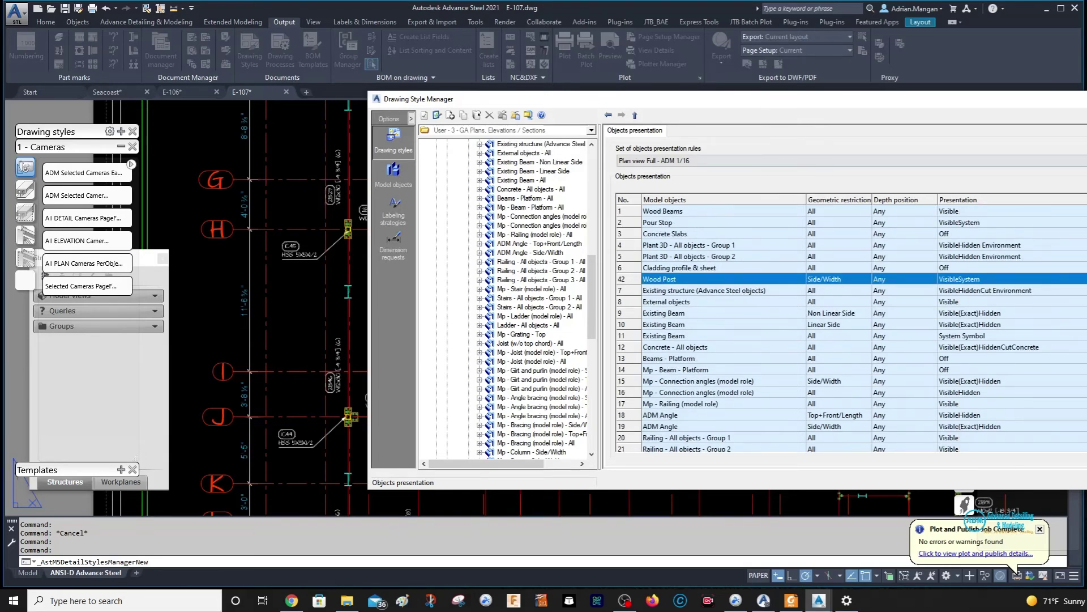
Step: Assign the TOP VIEW labeling strategy to the Wood Beams rule in place of Off
left_click(630, 211)
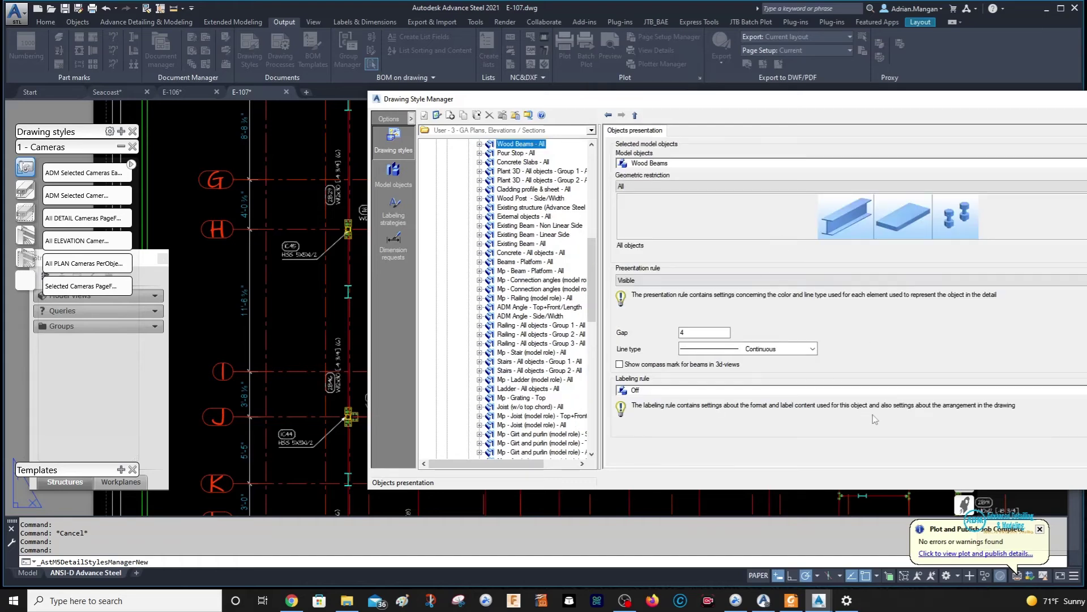
double_click(628, 390)
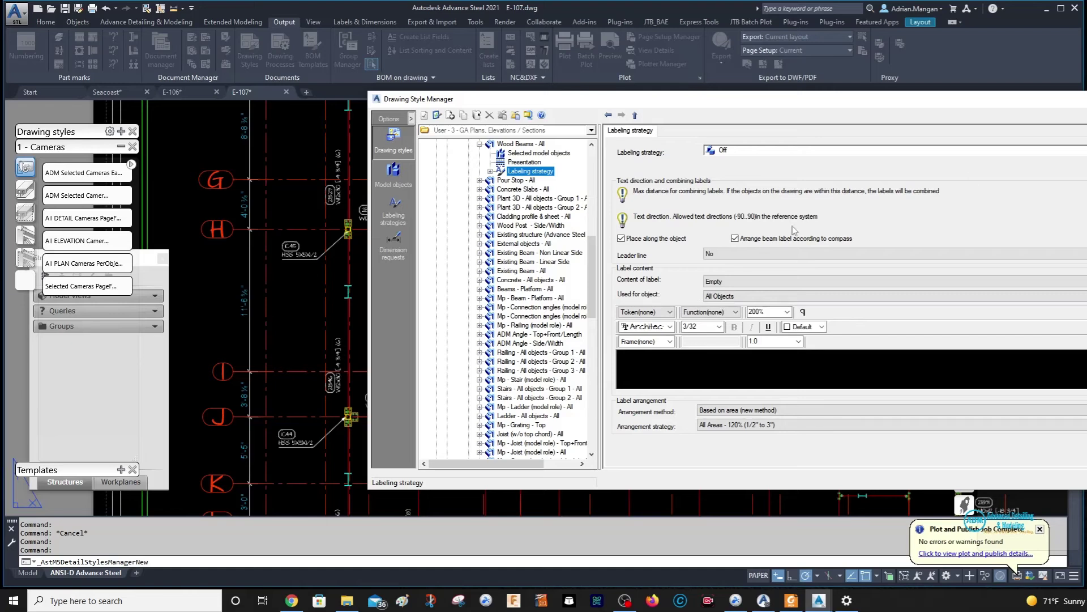
left_click(728, 149)
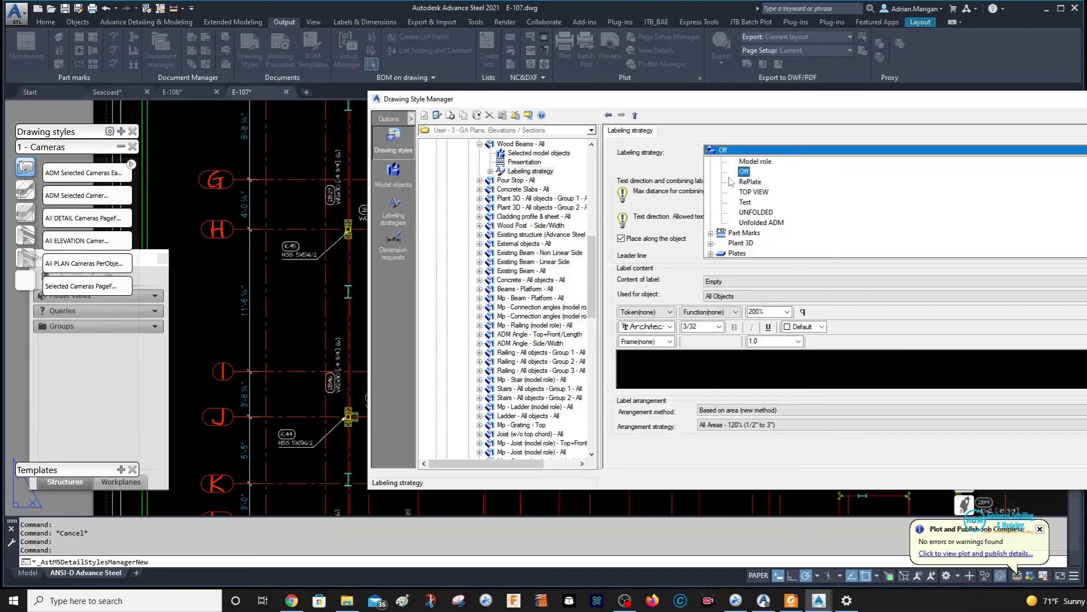
scroll(734, 241, "up", 10)
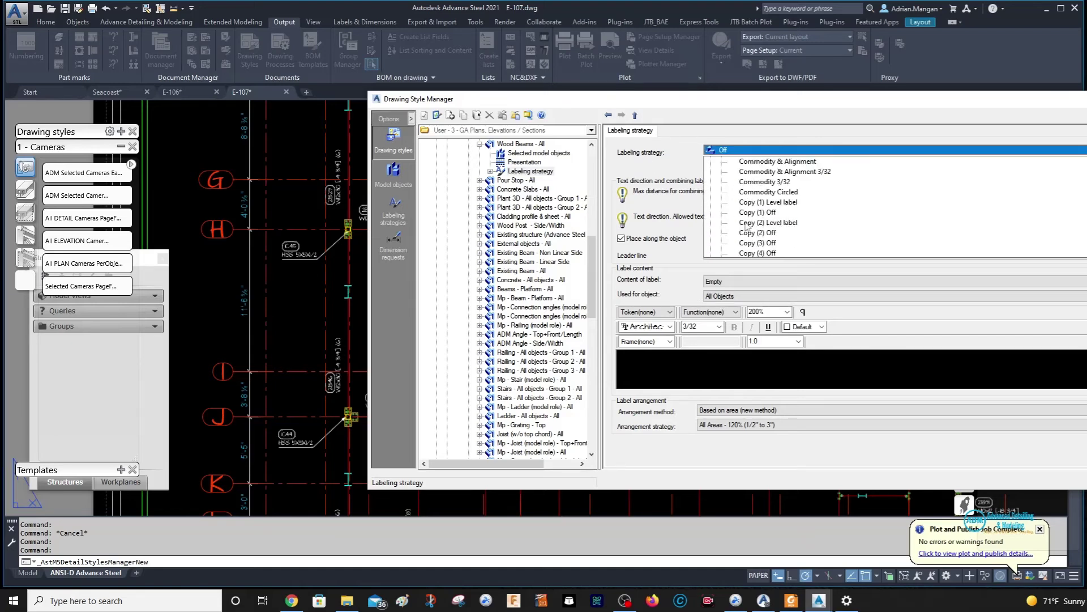
scroll(752, 204, "down", 2)
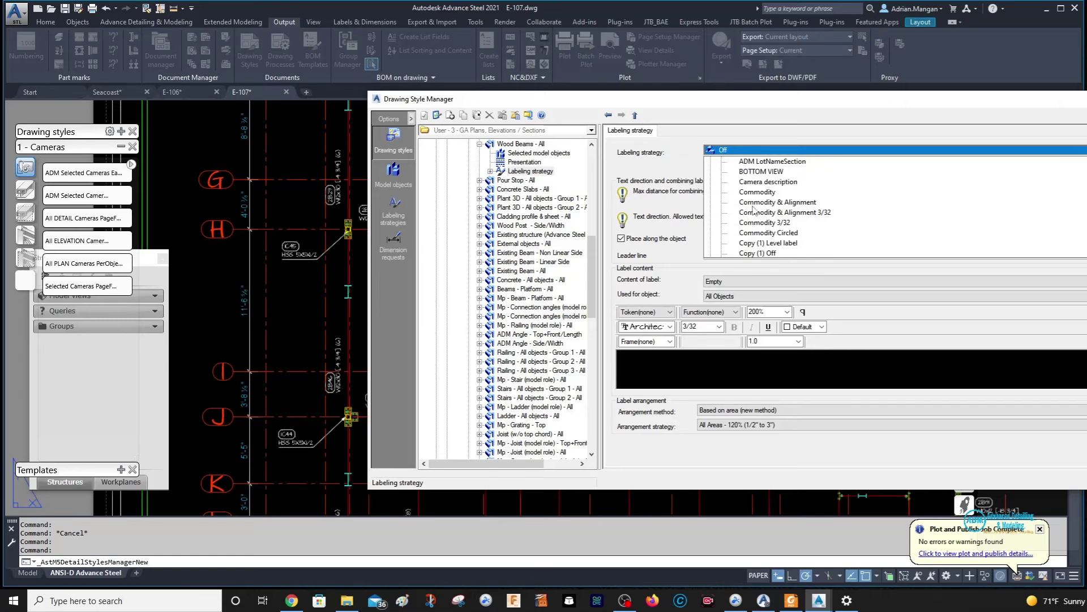
scroll(763, 195, "down", 4)
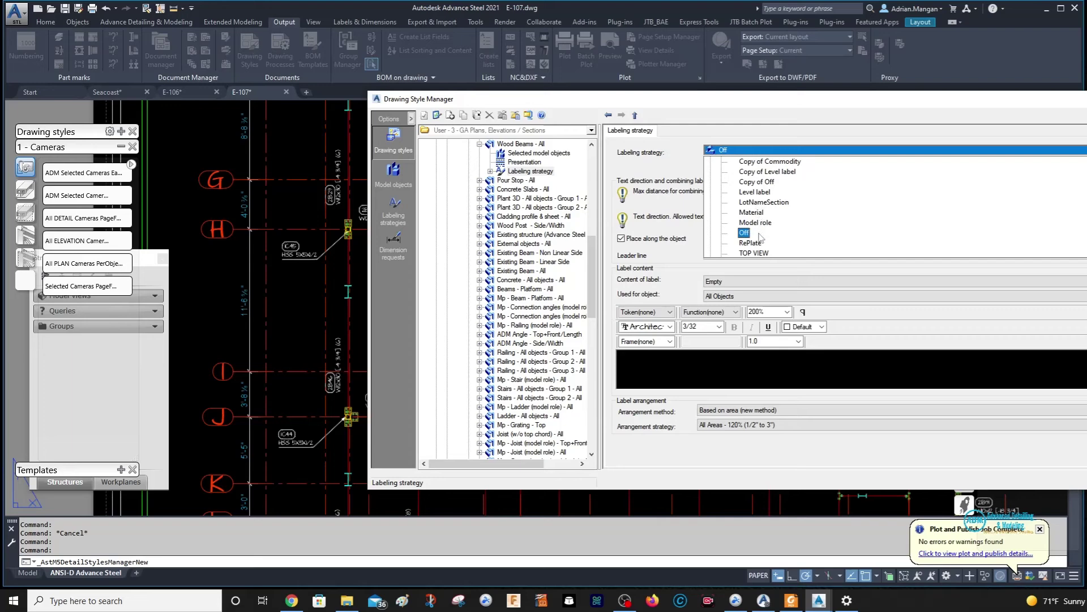
left_click(757, 253)
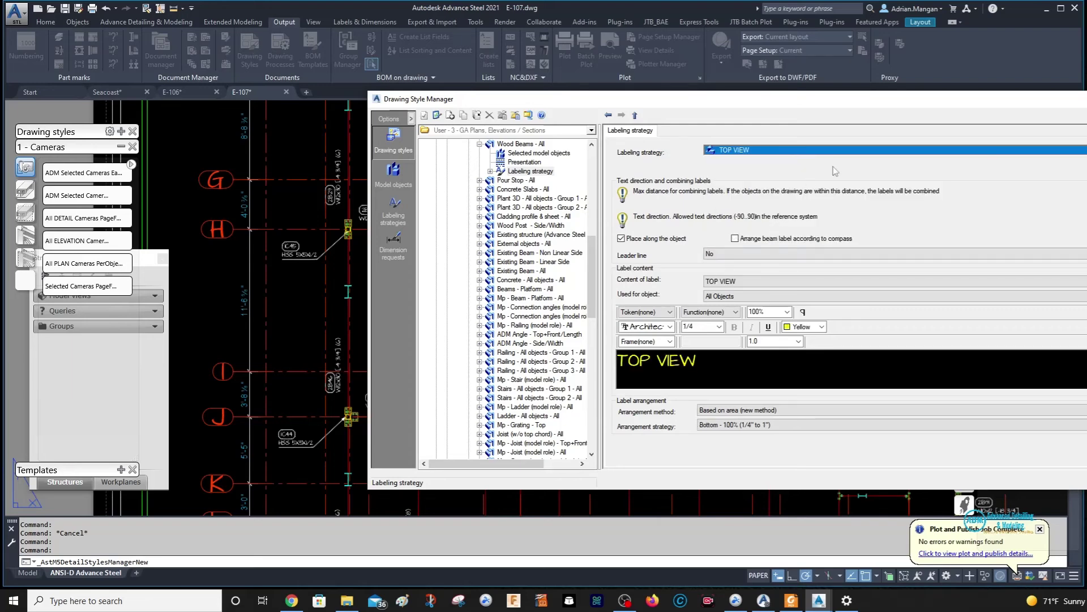
Step: Copy the TOP VIEW labeling strategy and its label content as new entries, naming both WOOD POST
left_click(1086, 150)
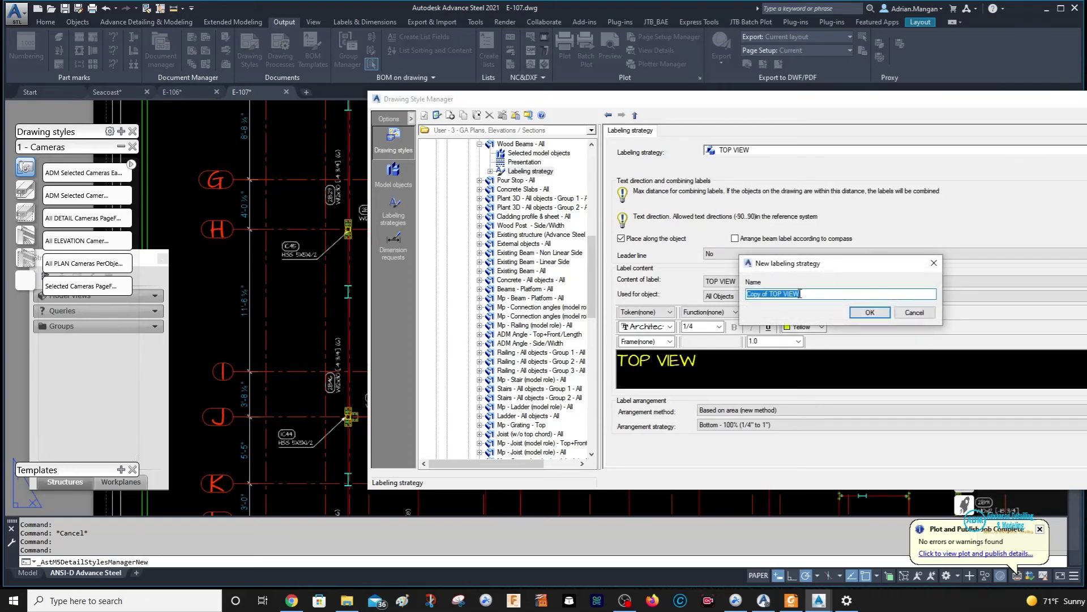
type("woOD POST")
left_click(869, 312)
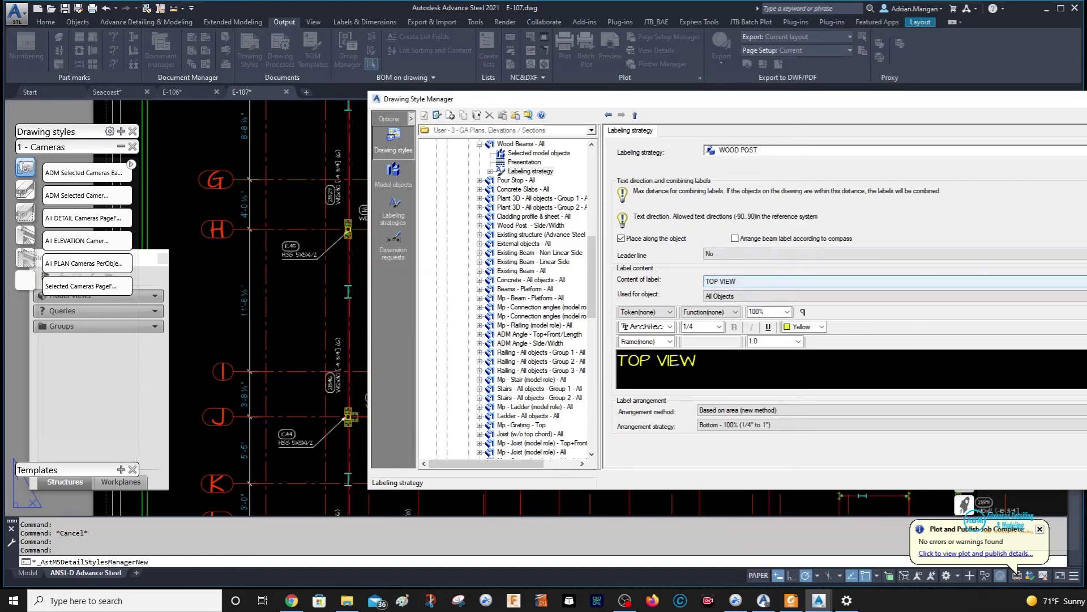
left_click(1086, 281)
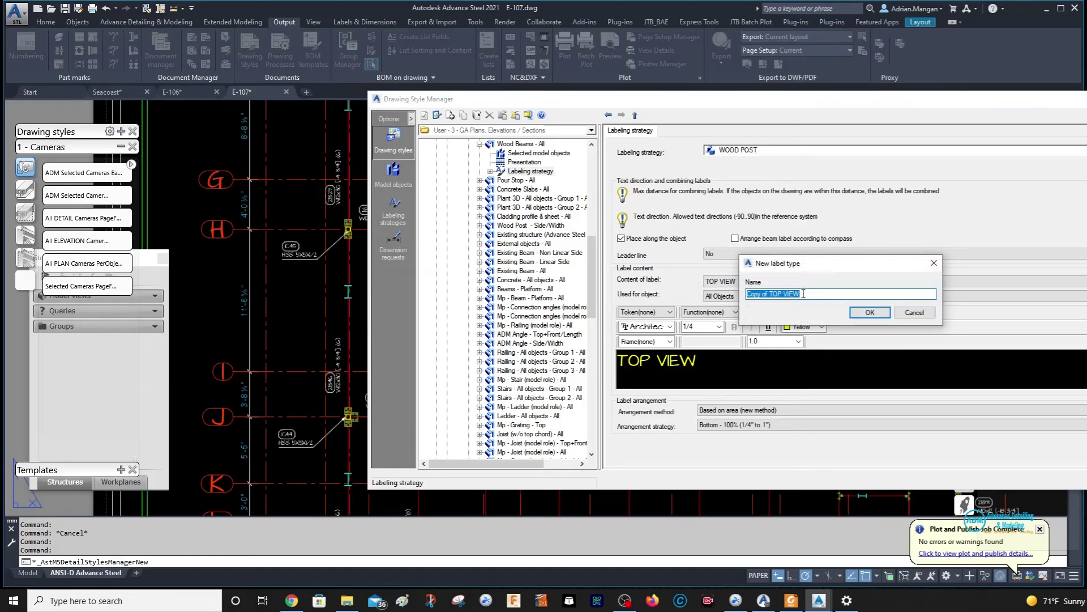
type("WOOD POST")
left_click(885, 313)
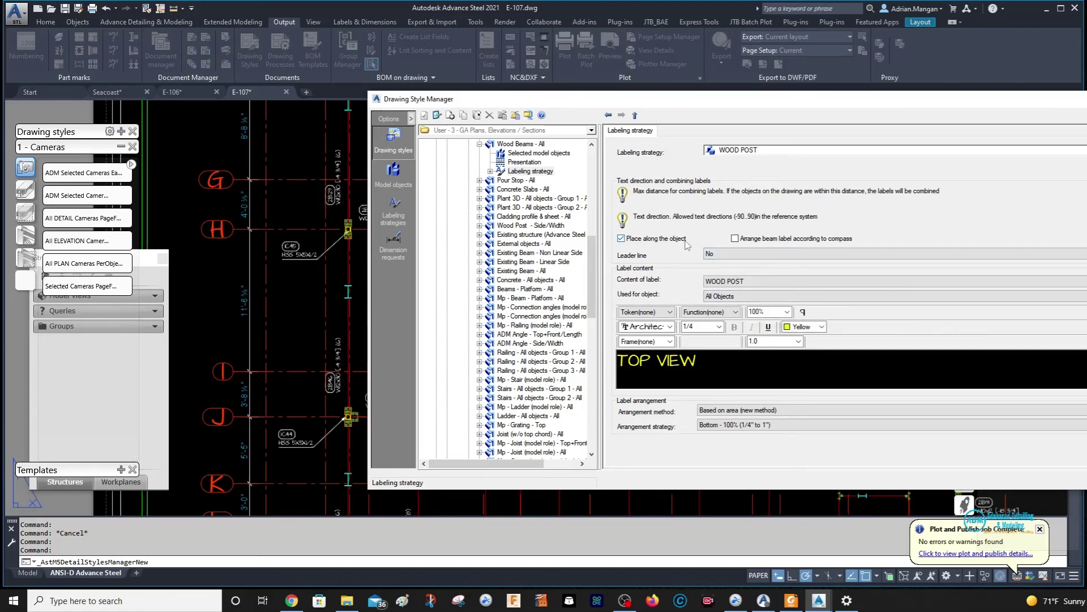
Step: Turn off placing the label along the object and set its leader line to Yes
left_click(621, 239)
left_click(736, 254)
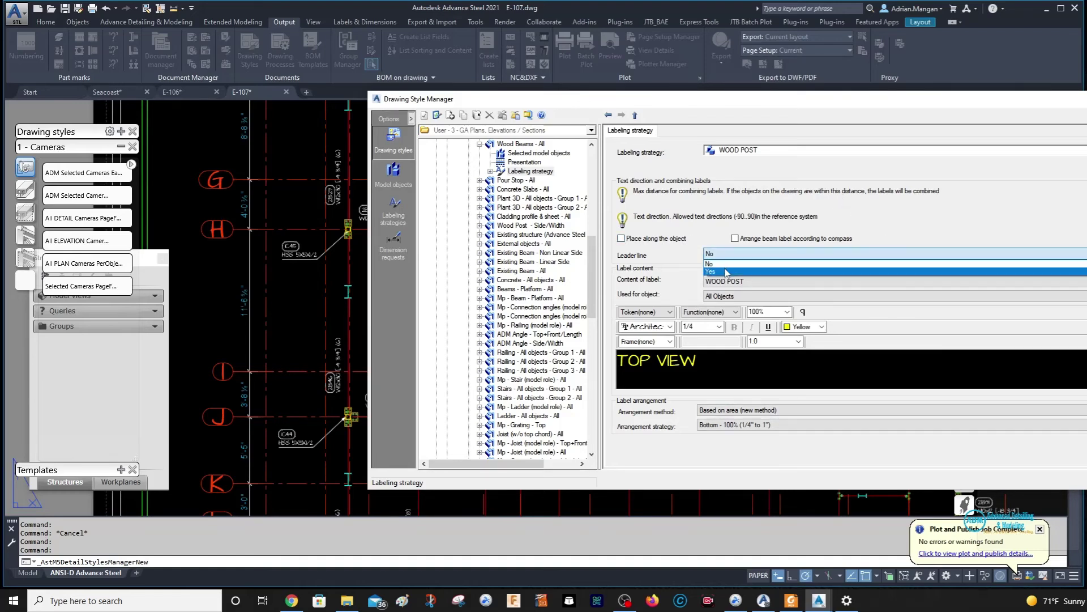
left_click(730, 272)
Step: Replace the TOP VIEW label text with "WOOD POST," and "BY OTHERS" on two lines
triple_click(634, 362)
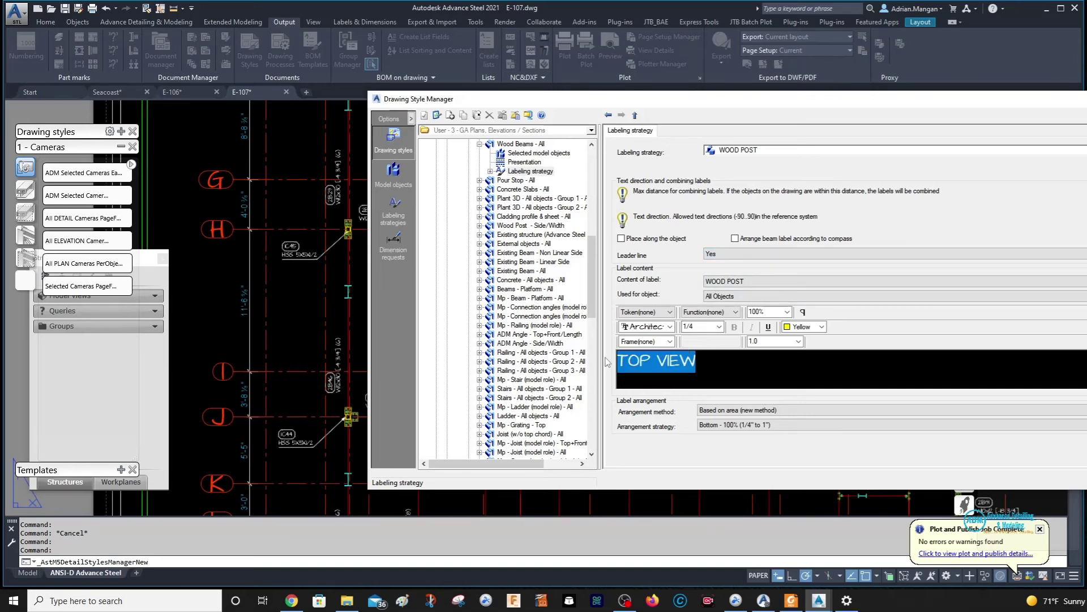
type("WOOD")
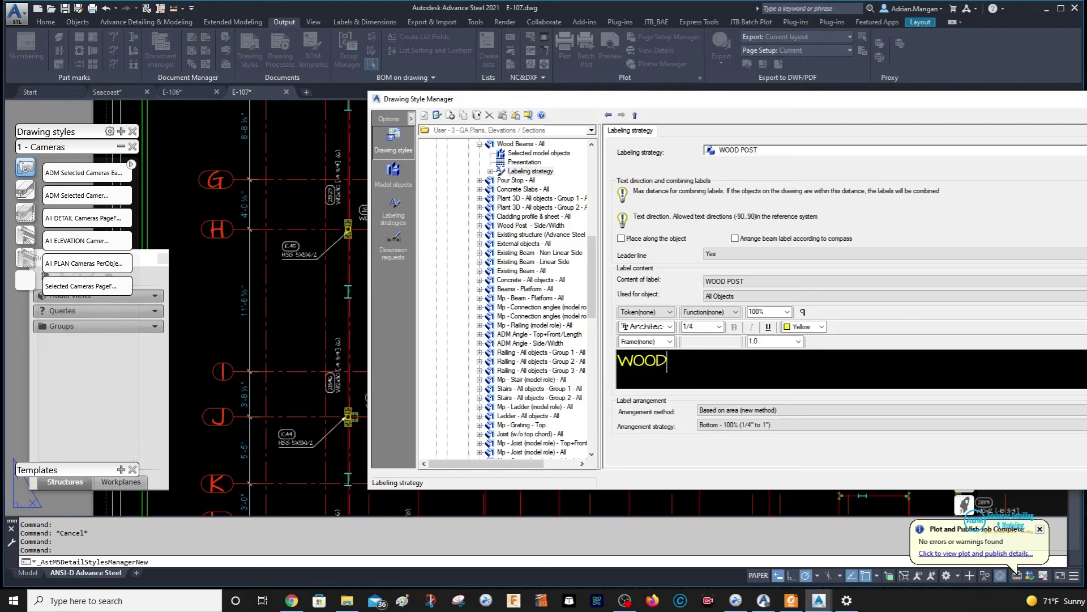
type(" POST")
key("Return")
type("BY OTHERS")
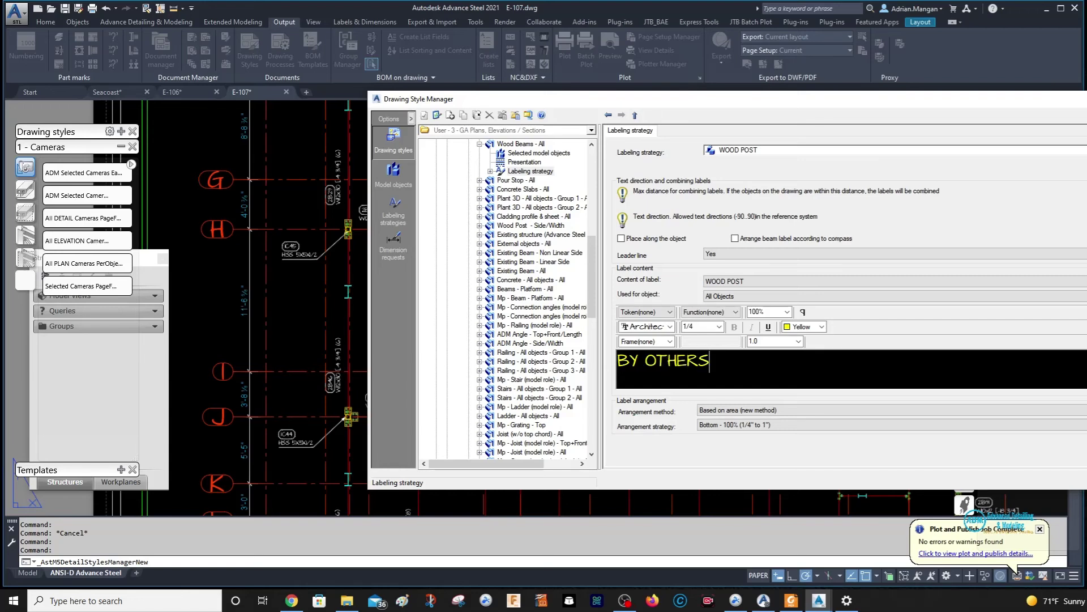
Step: Format the whole wood post label text in white with a 1/16 text height
key("ctrl+a")
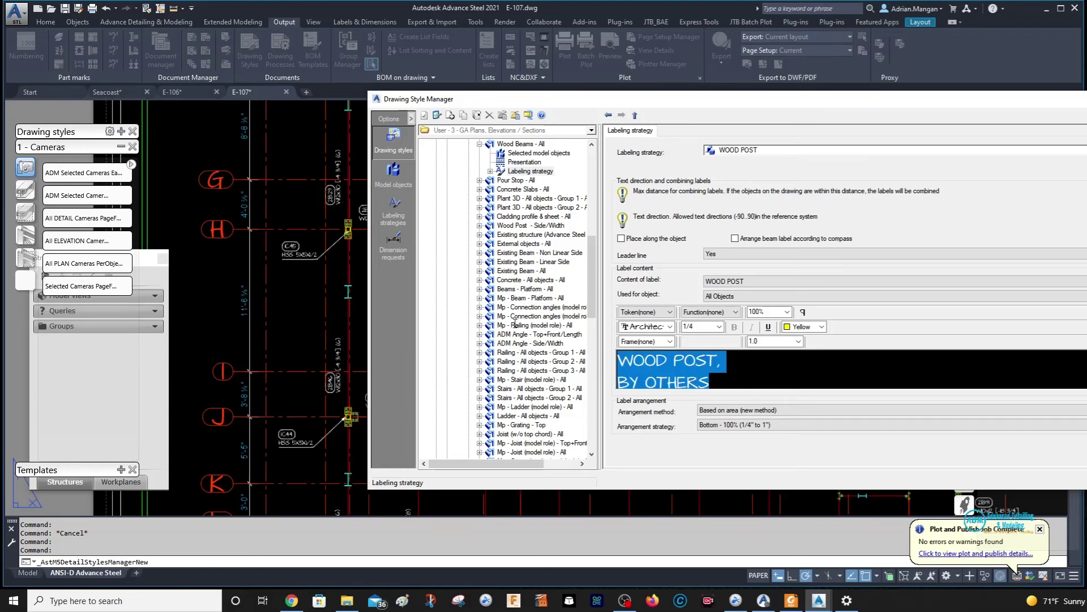
left_click(822, 327)
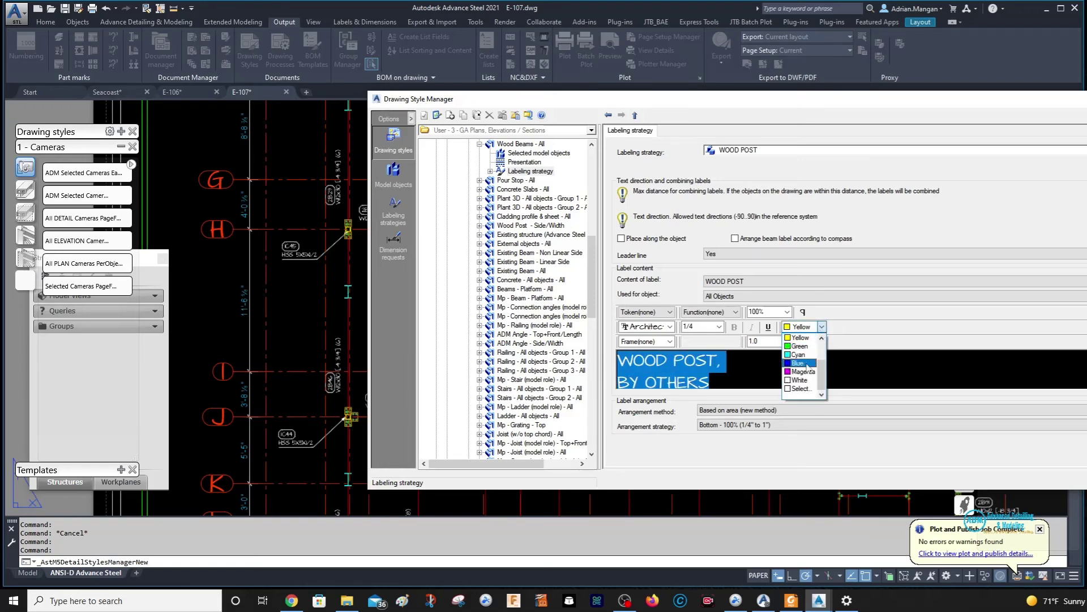
left_click(799, 380)
left_click(720, 361)
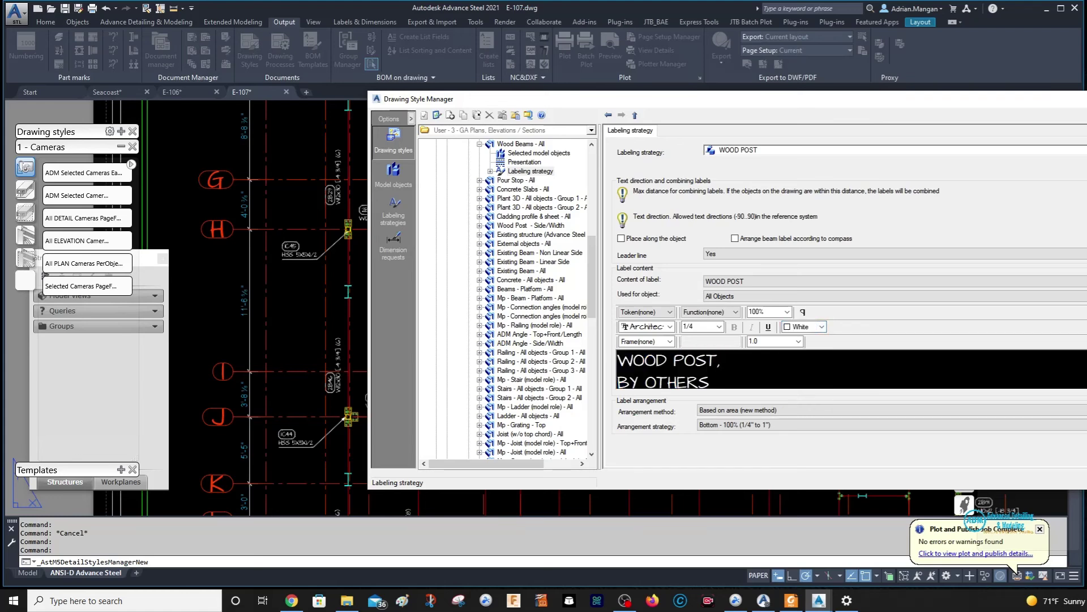
scroll(719, 361, "down", 1)
key("ctrl+a")
left_click(709, 328)
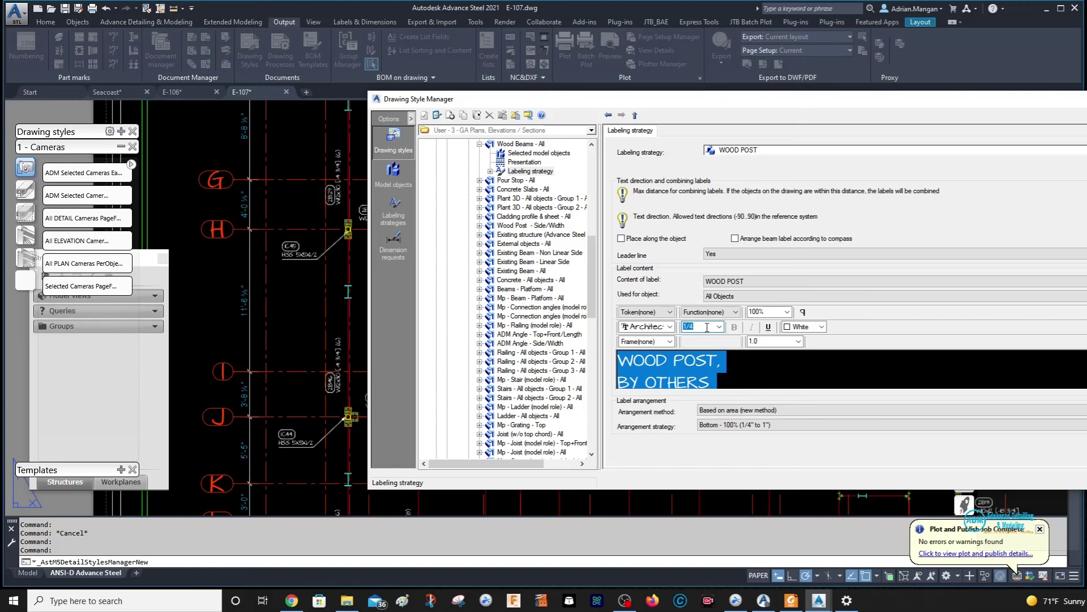
type("1/")
left_click(767, 371)
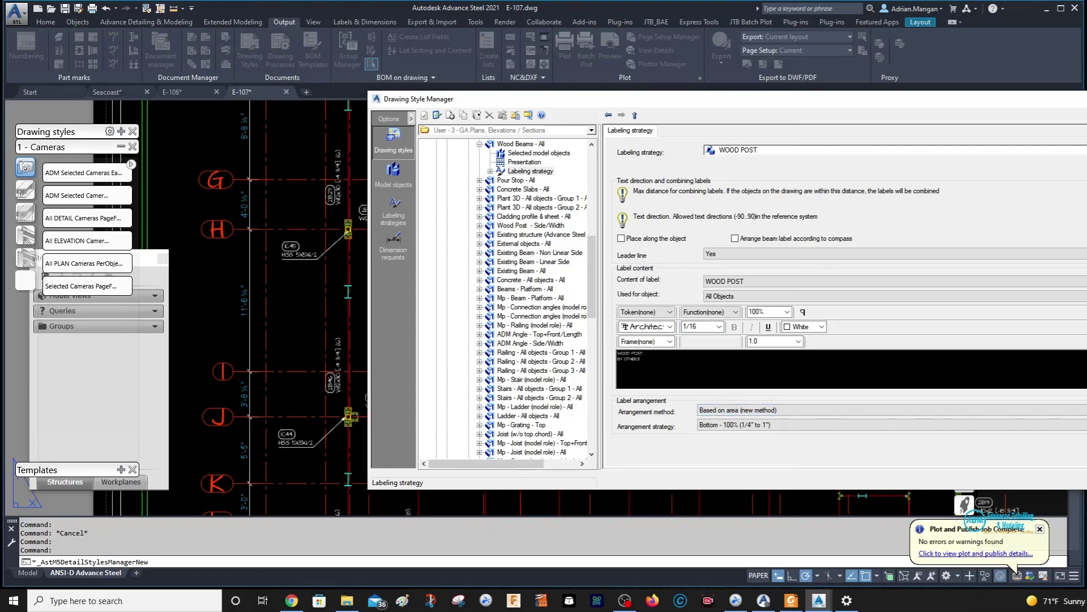
Step: Apply the edited drawing style to the plan detail view on E-107, selecting the view at a post on grid line H
left_click(1085, 481)
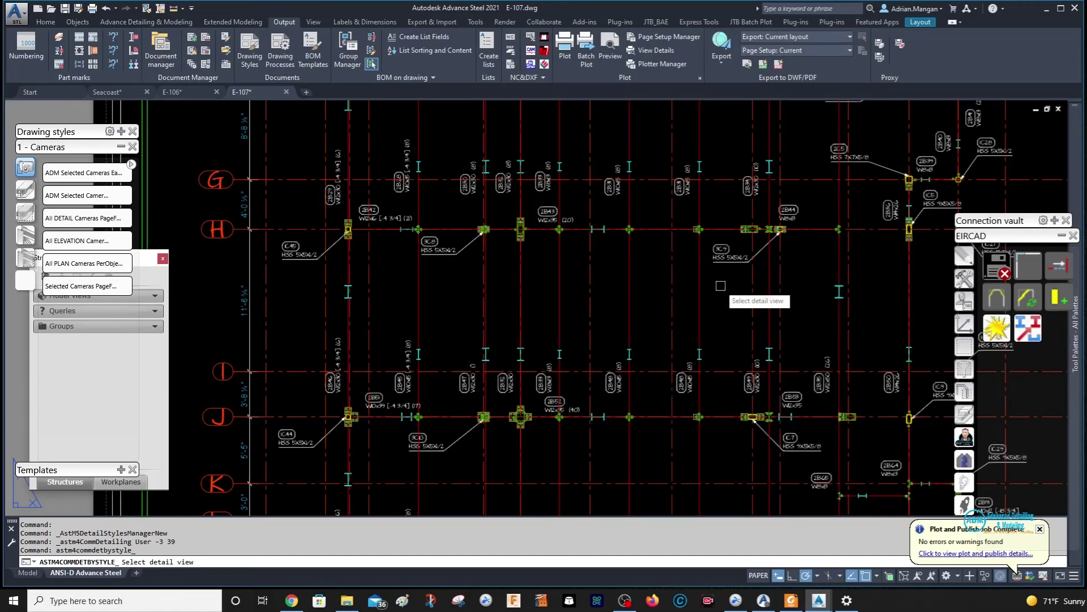
scroll(706, 227, "up", 10)
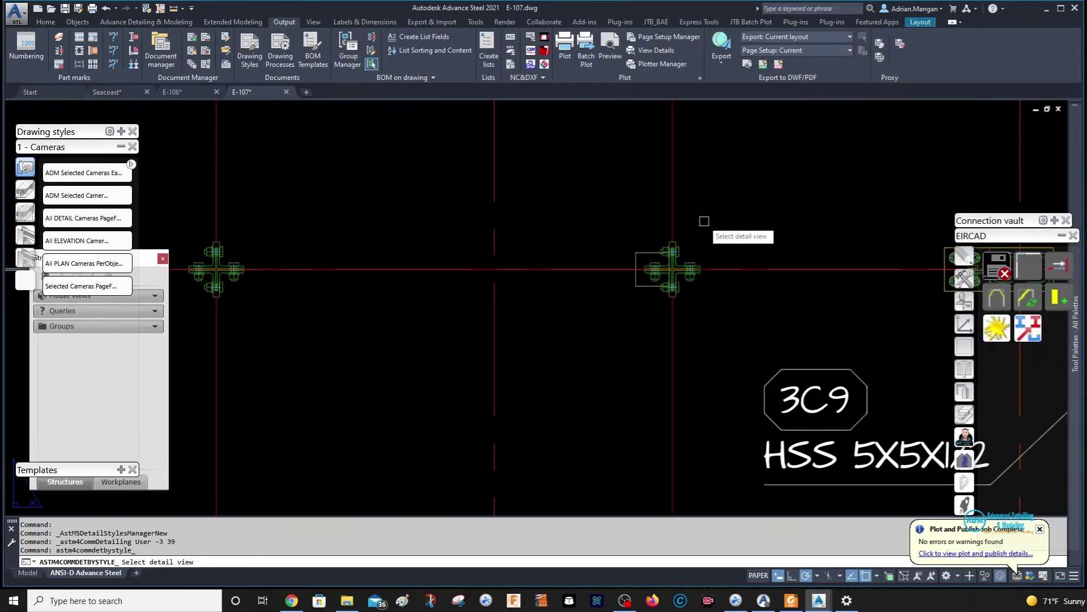
scroll(621, 266, "down", 4)
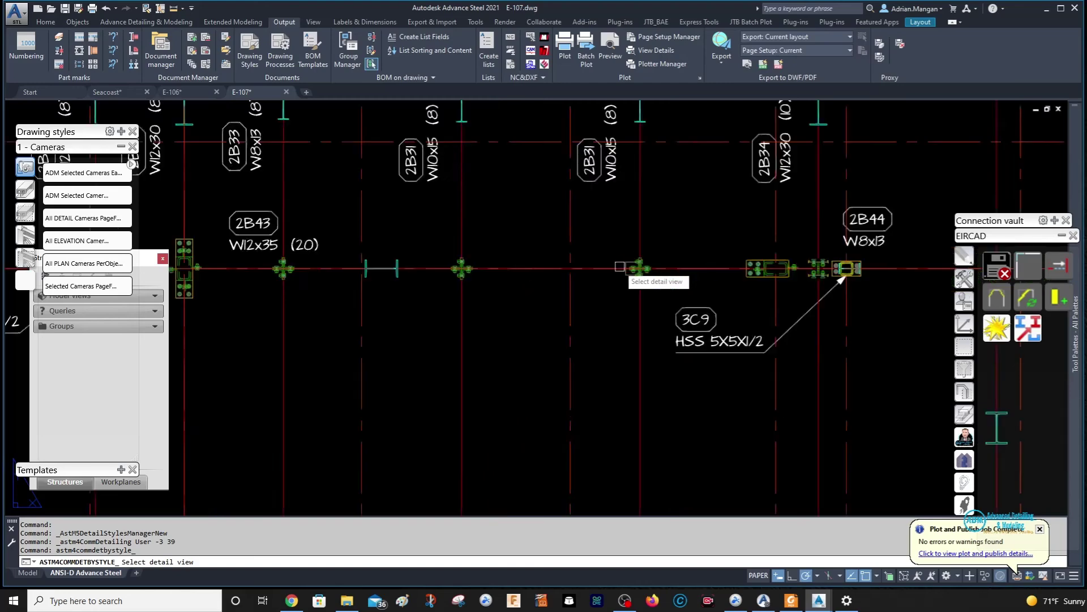
scroll(620, 266, "down", 2)
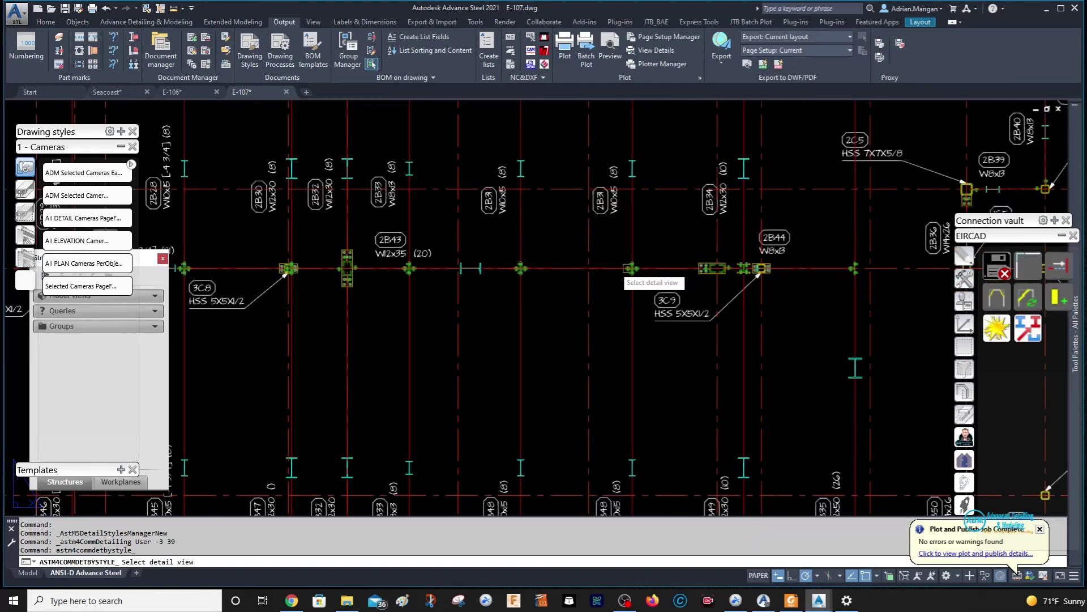
left_click(631, 268)
left_click(631, 269)
Step: Move the "WOOD POST, BY OTHERS" label on grid line H to the upper left of its post
scroll(663, 247, "up", 5)
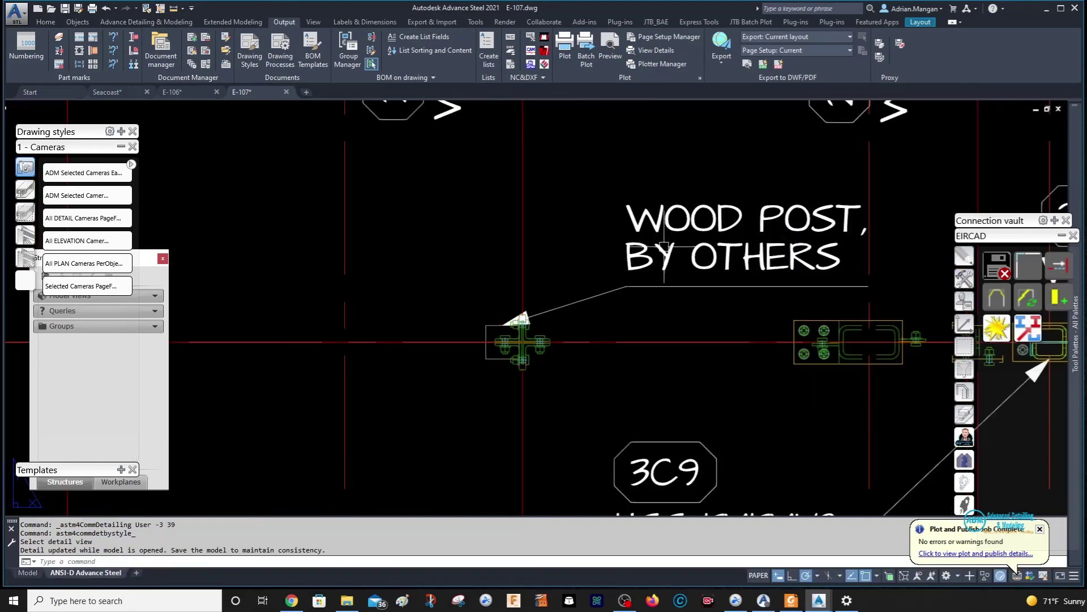
left_click(664, 247)
left_click(625, 269)
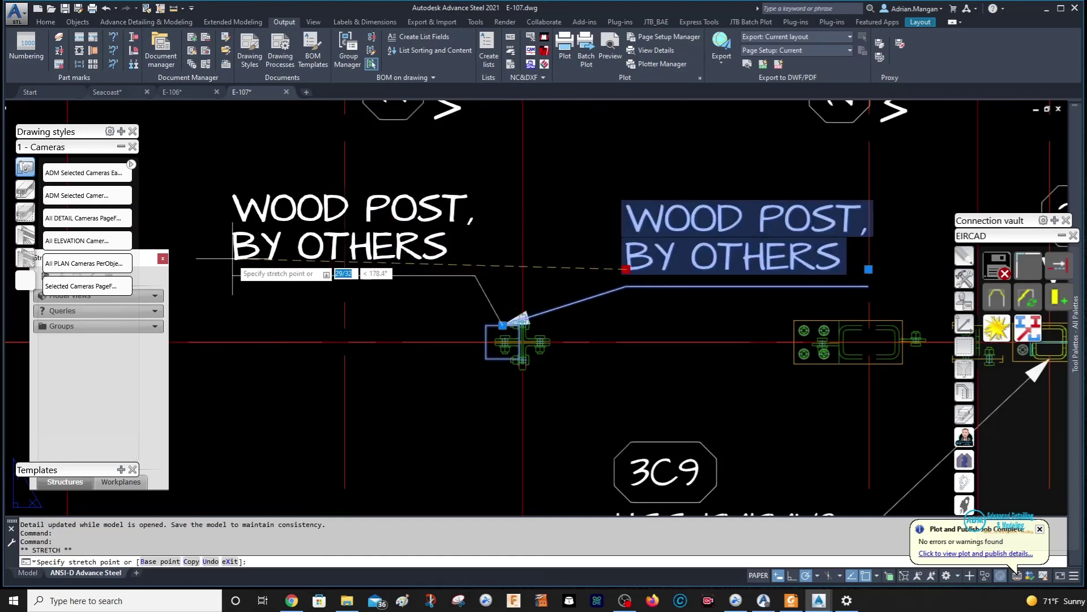
left_click(233, 259)
scroll(737, 269, "down", 4)
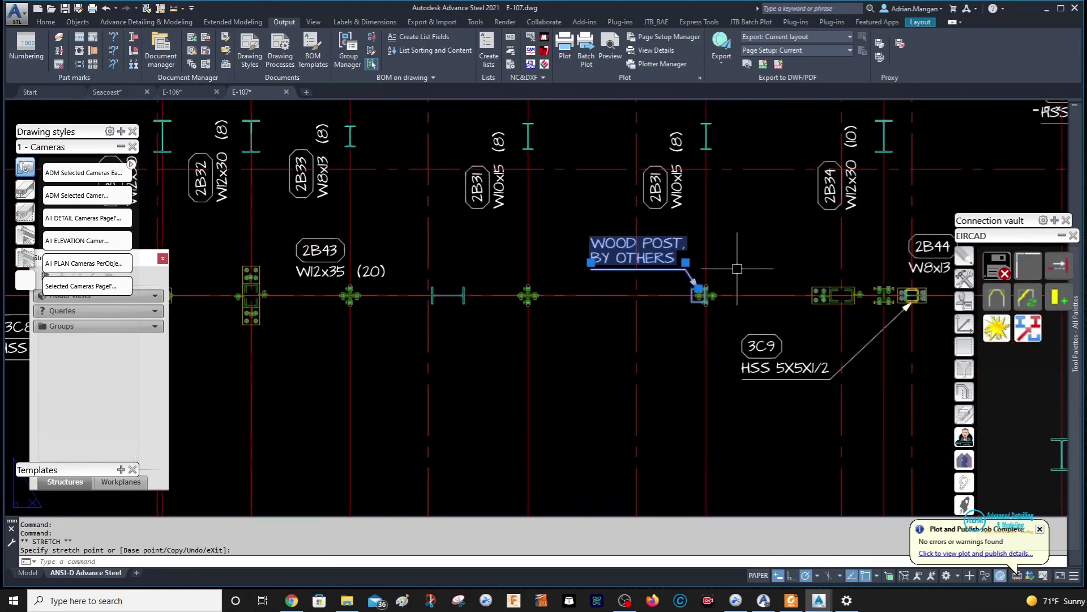
key("Escape")
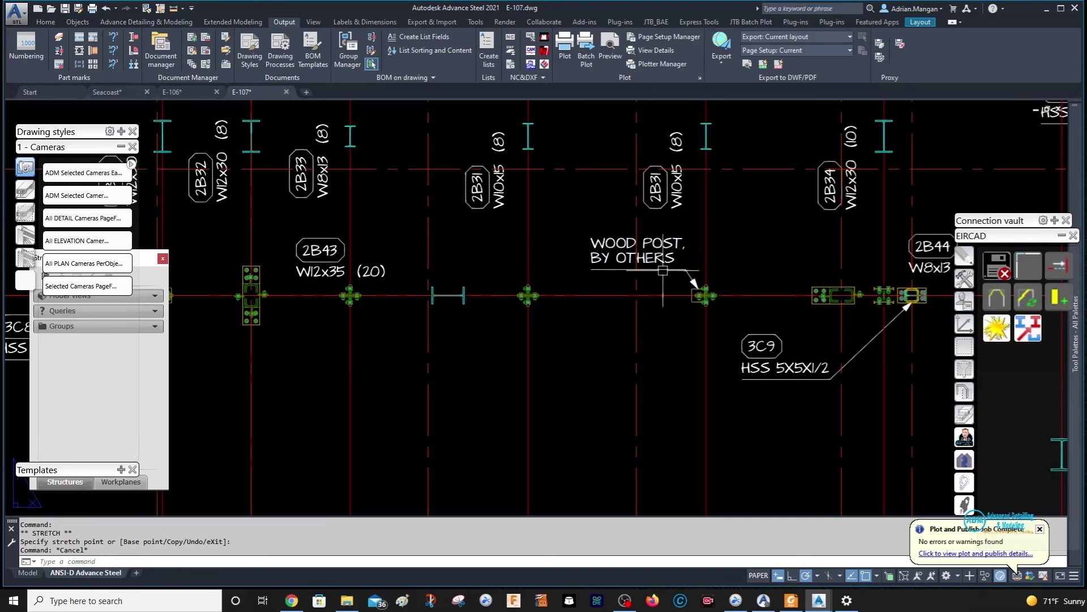
Step: Review the wood post labels around grid lines H and J and the overall labeling of the plan
scroll(663, 270, "down", 5)
scroll(663, 266, "up", 5)
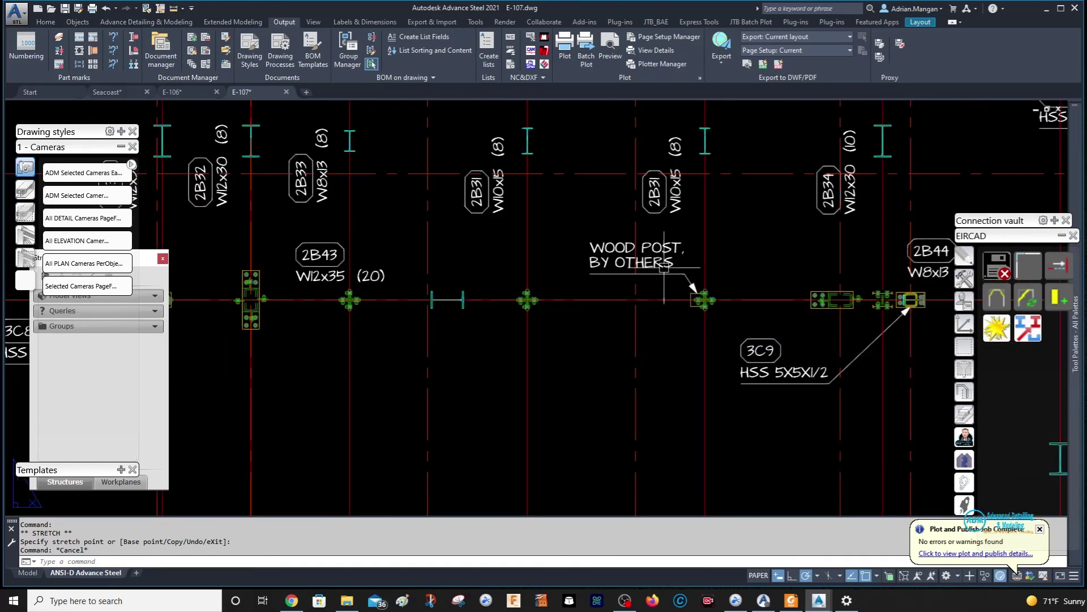
scroll(664, 266, "down", 8)
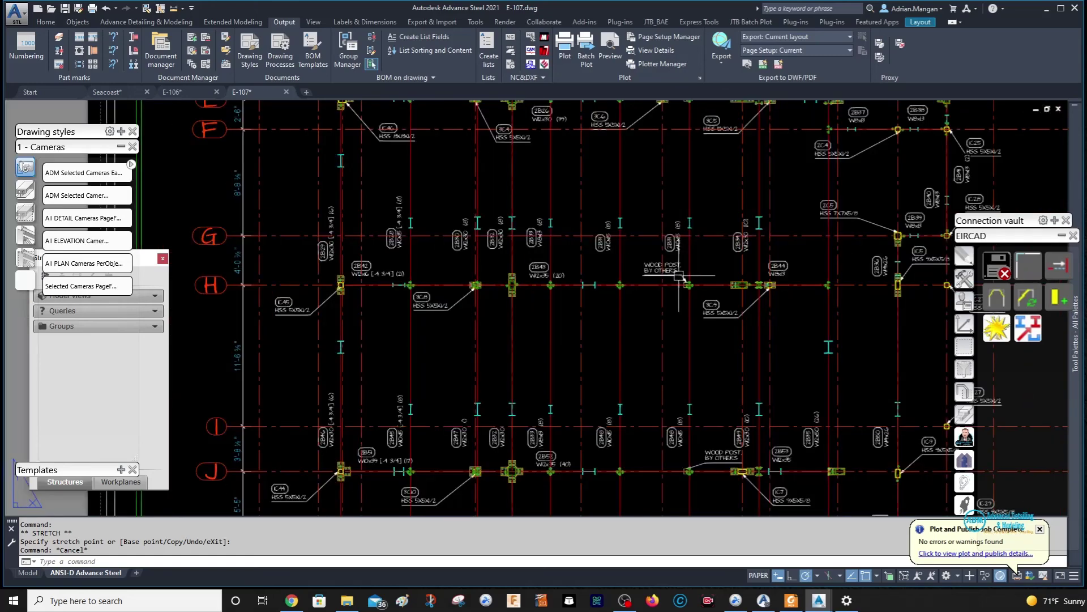
middle_click_drag(717, 226, 716, 207)
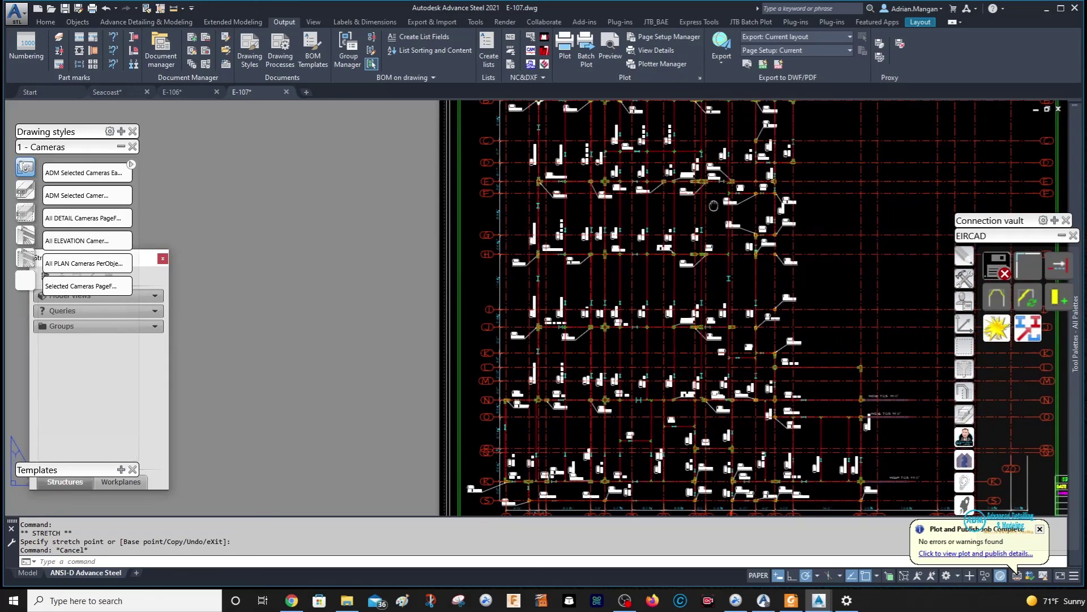
scroll(717, 207, "up", 2)
scroll(740, 243, "down", 2)
middle_click_drag(737, 253, 729, 261)
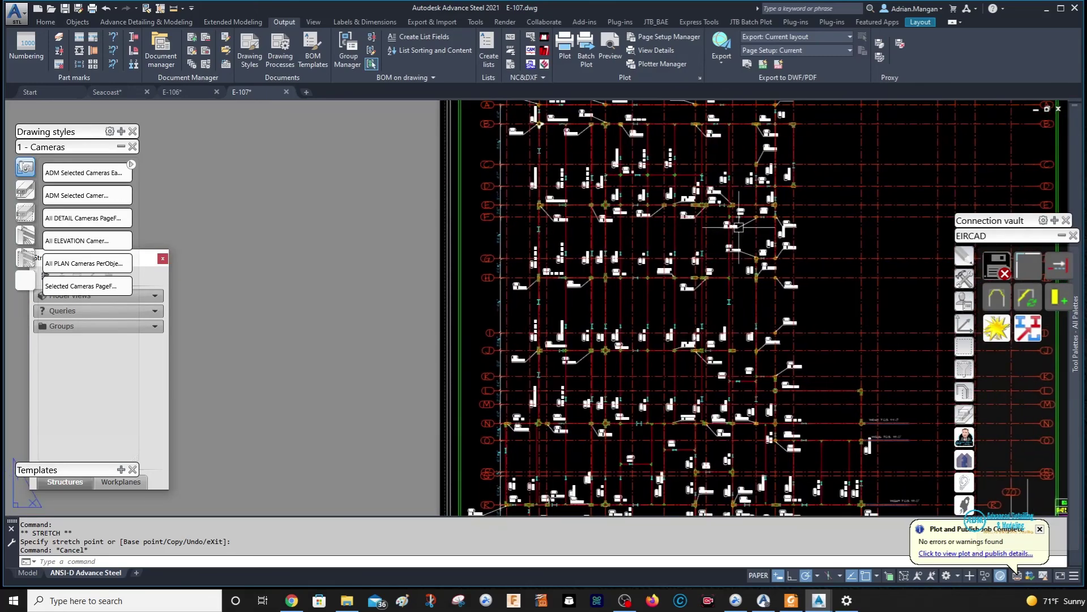